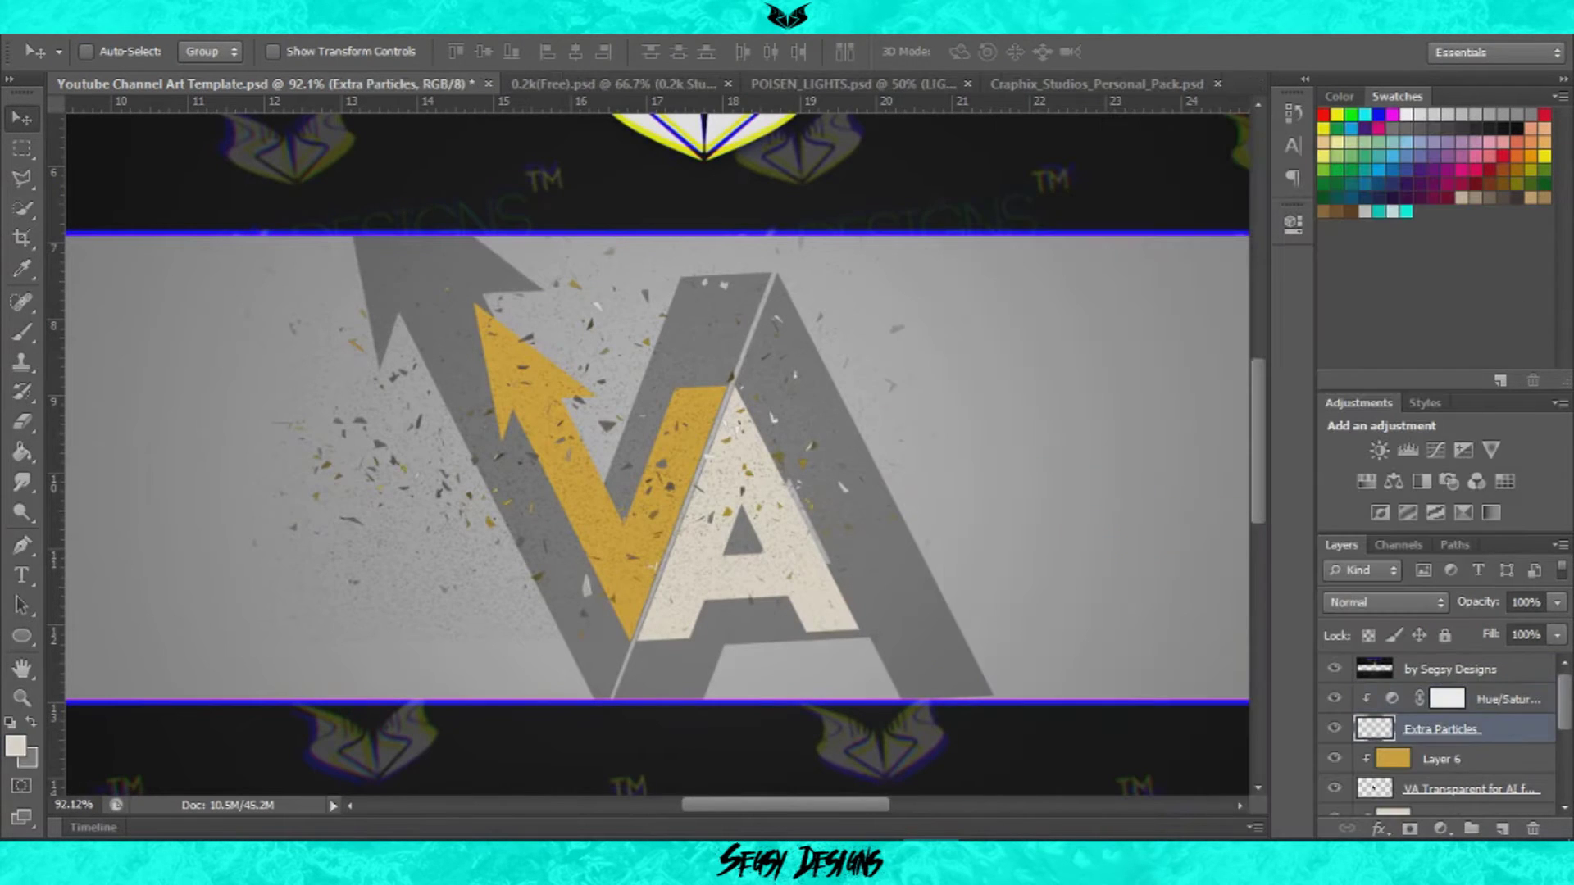
Step: Erase the particles covering the cream A, then add a new empty layer
{"action": "key", "text": "e"}
{"action": "left_click_drag", "start_coordinate": [730, 373], "coordinate": [652, 627]}
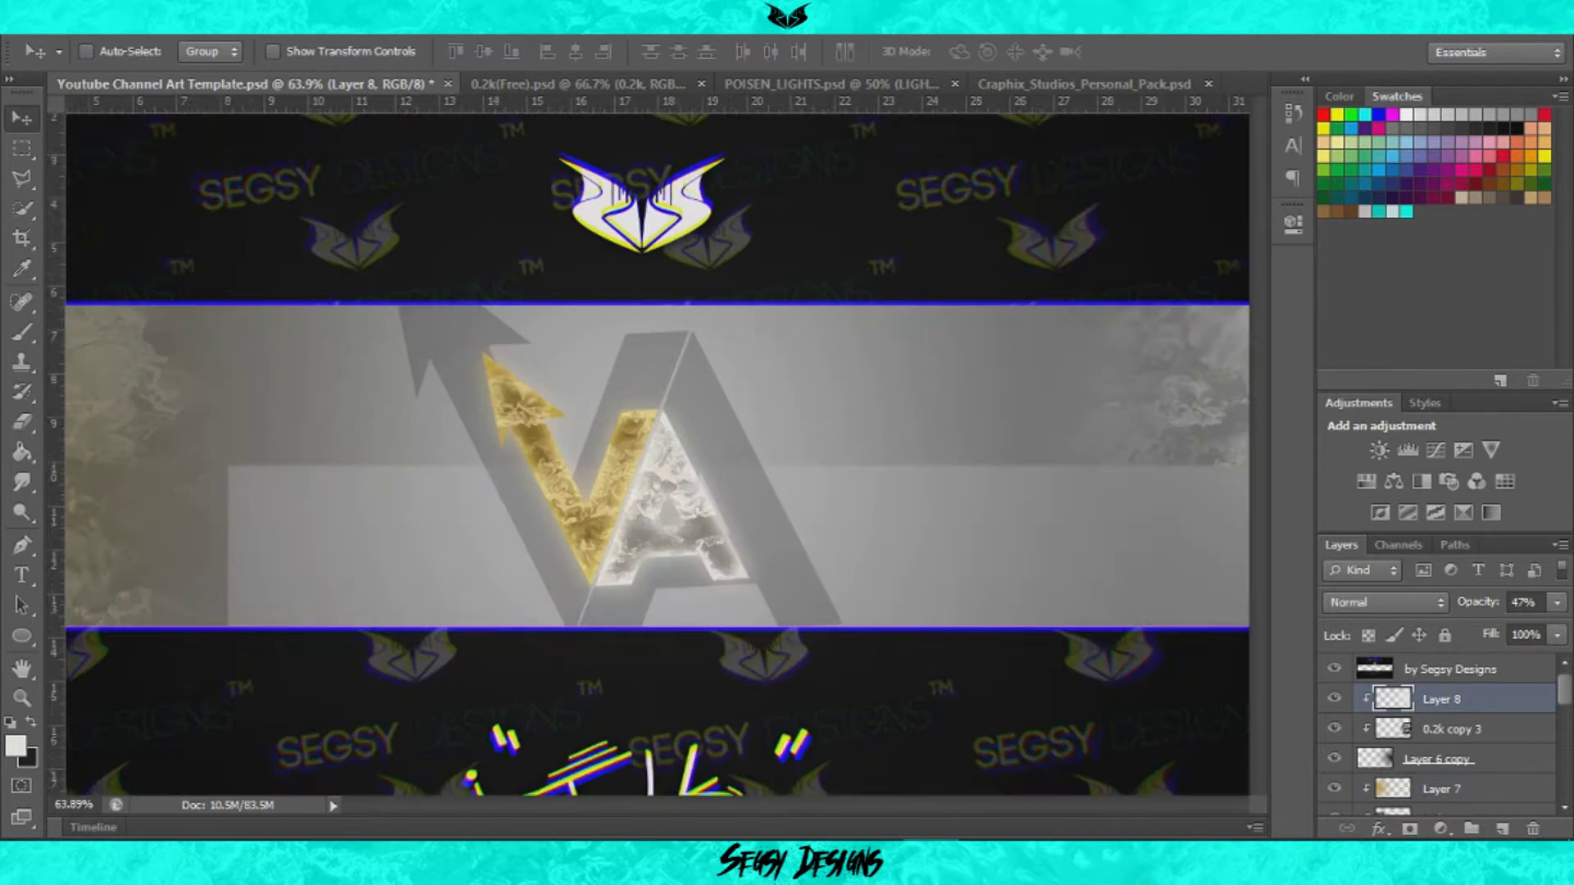
{"action": "key", "text": "ctrl+shift+alt+n"}
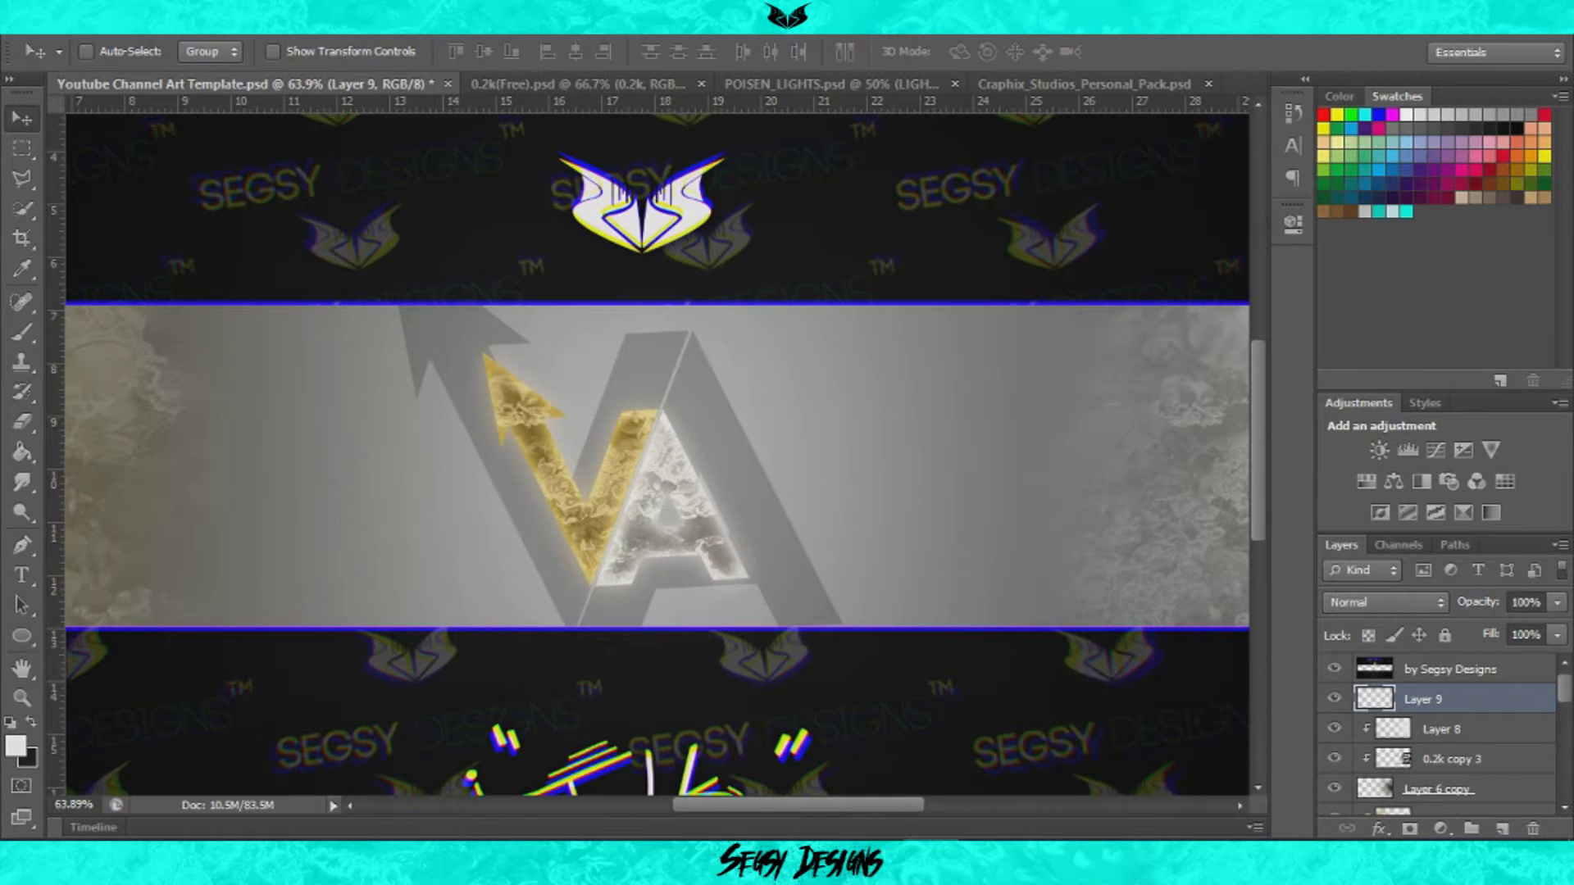
Step: Add the VARIOUS text in a new colour and tilt it beside the VA logo
{"action": "key", "text": "t"}
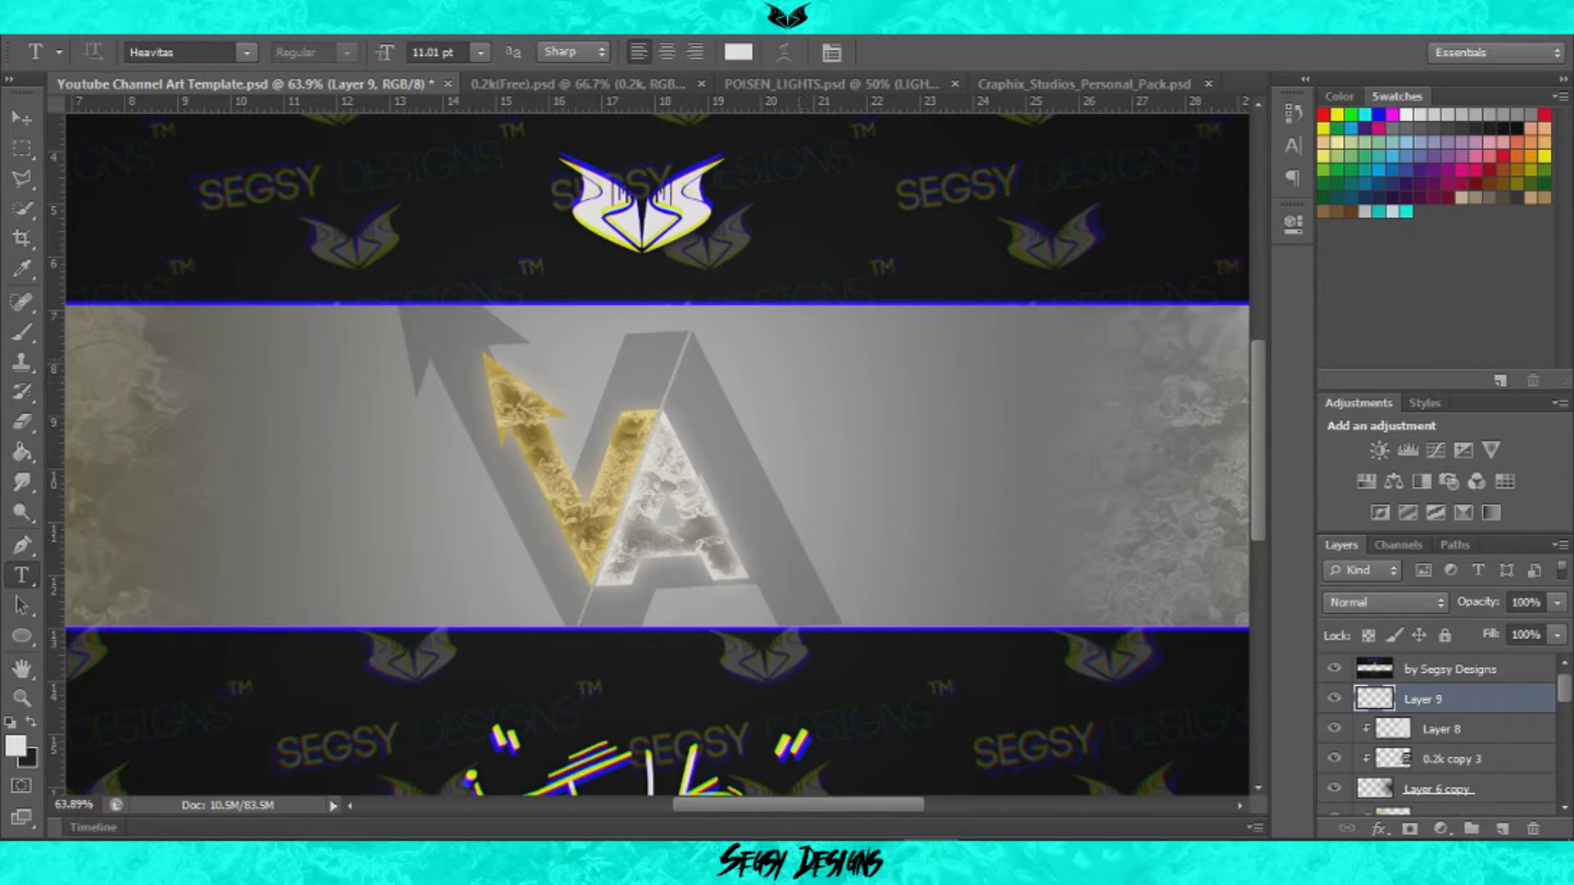
{"action": "left_click", "coordinate": [757, 383]}
{"action": "left_click", "coordinate": [738, 52]}
{"action": "left_click", "coordinate": [941, 528]}
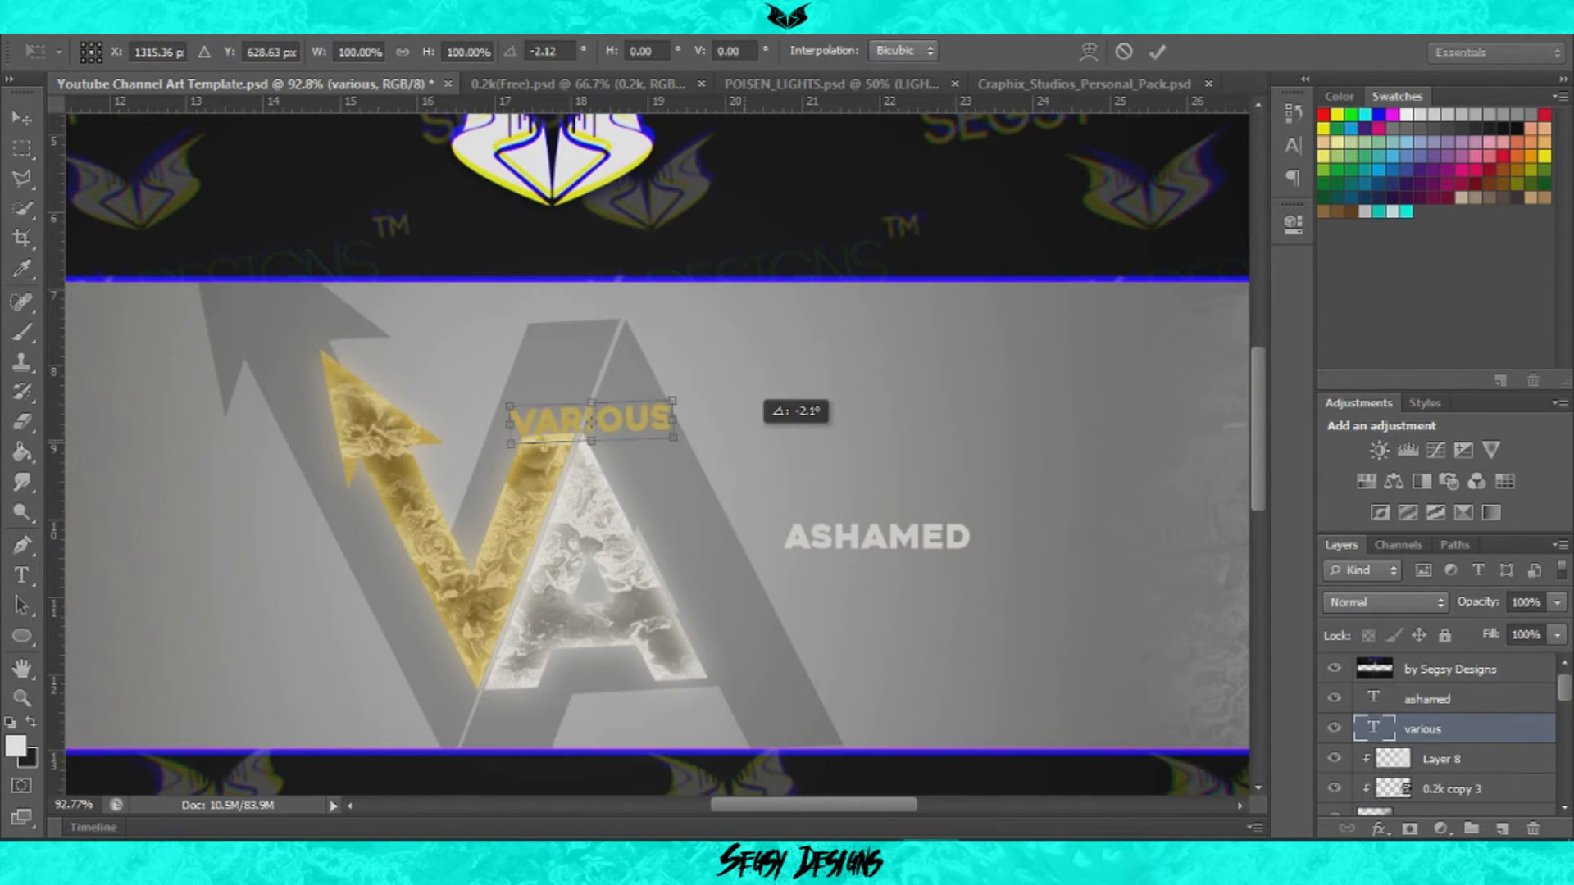
{"action": "left_click_drag", "start_coordinate": [759, 402], "coordinate": [955, 369]}
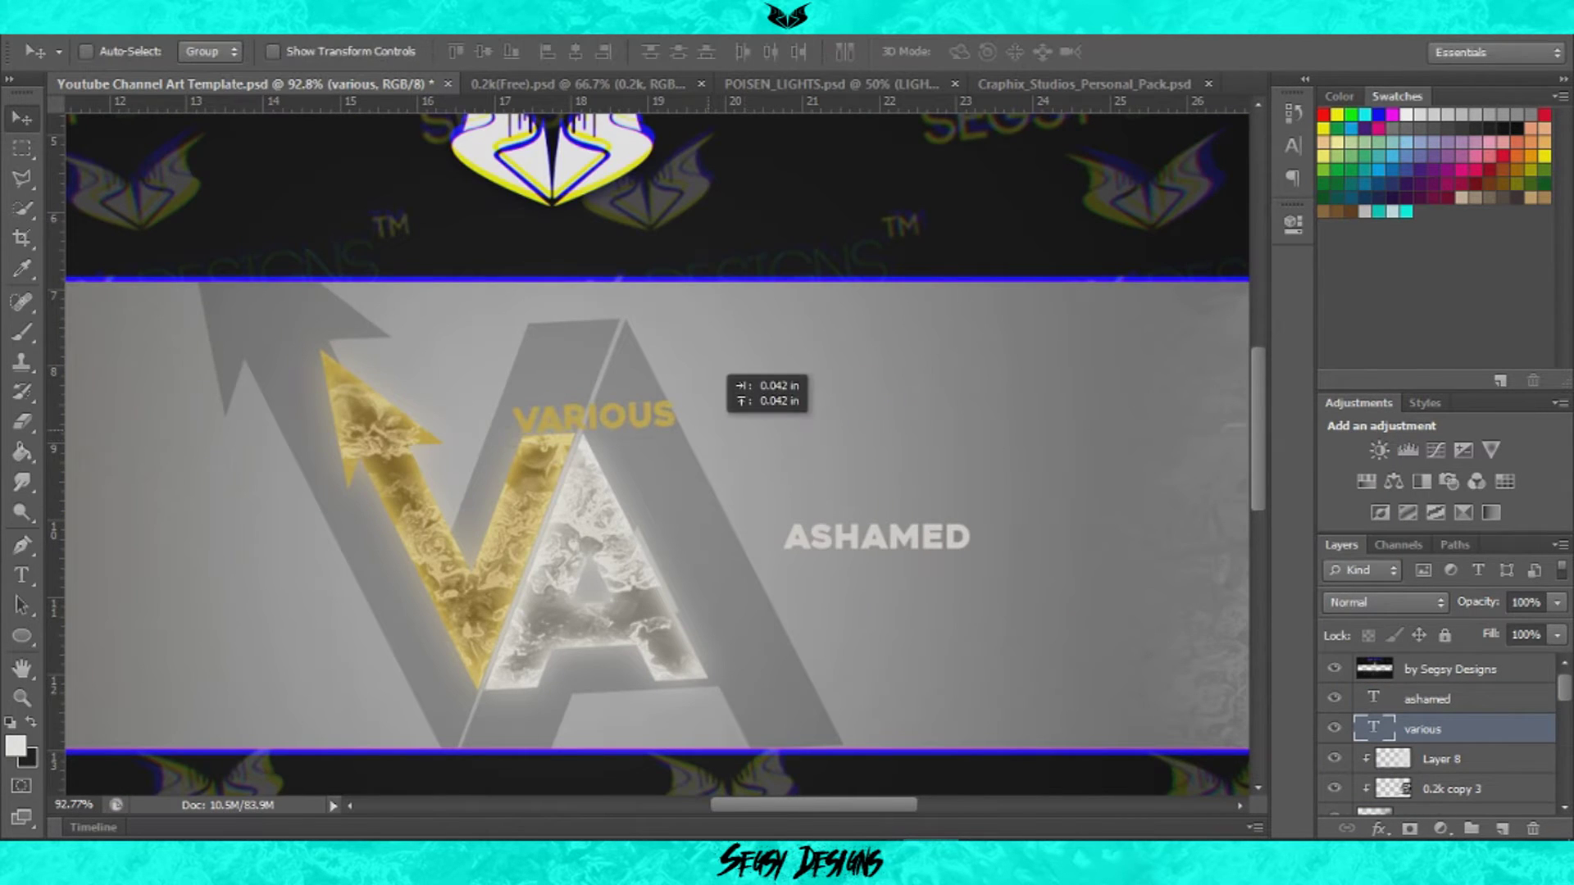
{"action": "scroll", "coordinate": [758, 401], "scroll_direction": "up", "scroll_amount": 5}
{"action": "key", "text": "Return"}
Step: Tilt ASHAMED to match VARIOUS, move it below, and begin a lasso selection around it
{"action": "key", "text": "ctrl+t"}
{"action": "left_click_drag", "start_coordinate": [1008, 385], "coordinate": [984, 345]}
{"action": "left_click_drag", "start_coordinate": [492, 382], "coordinate": [828, 396]}
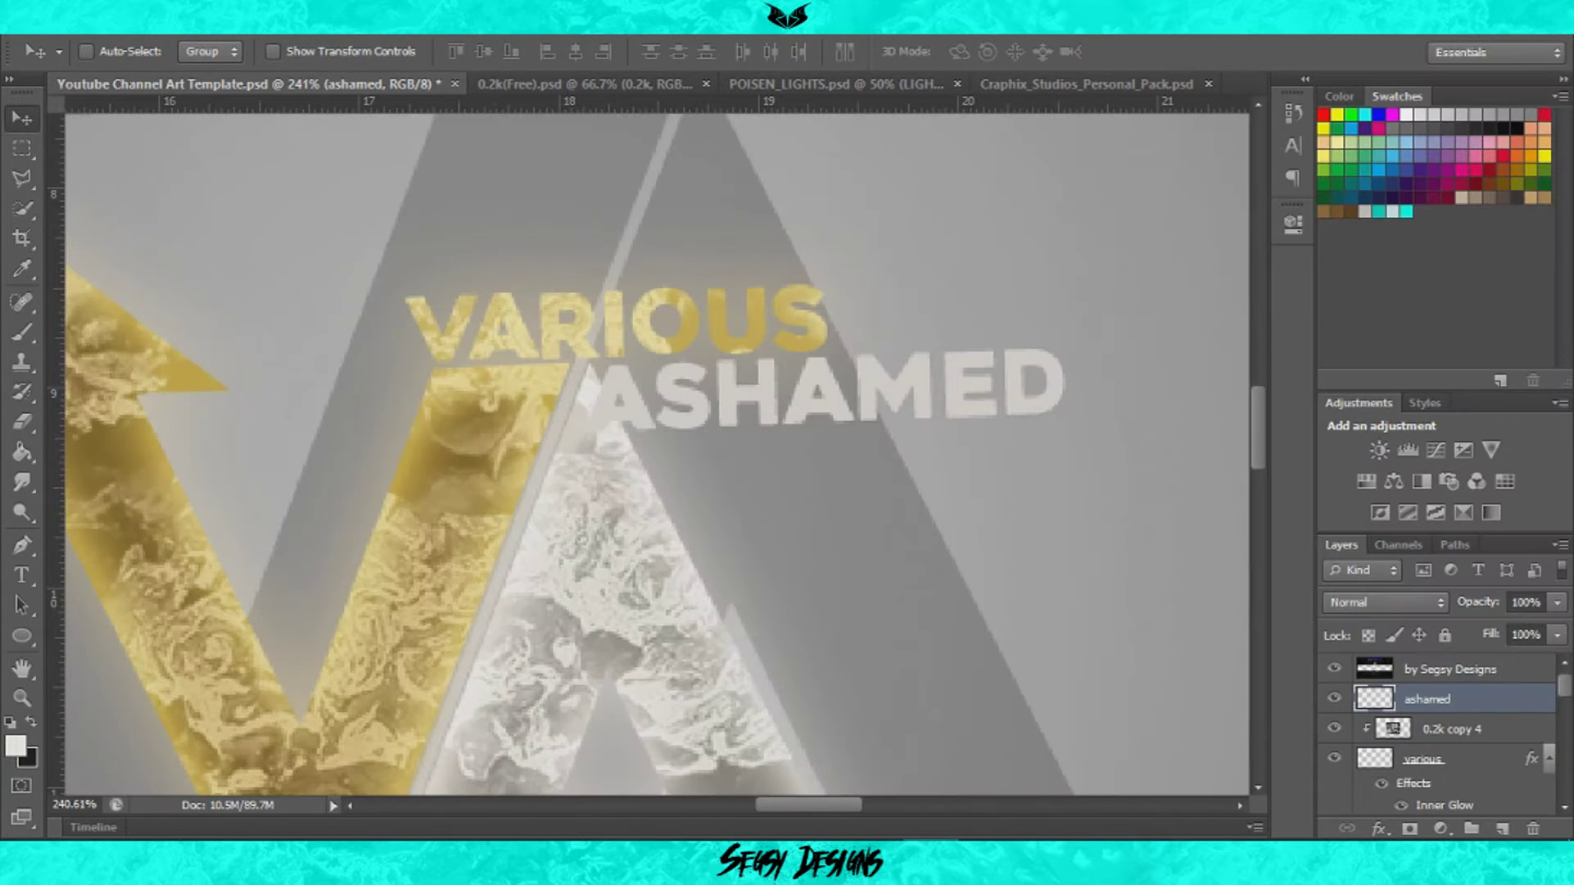
{"action": "key", "text": "l"}
{"action": "left_click", "coordinate": [584, 325]}
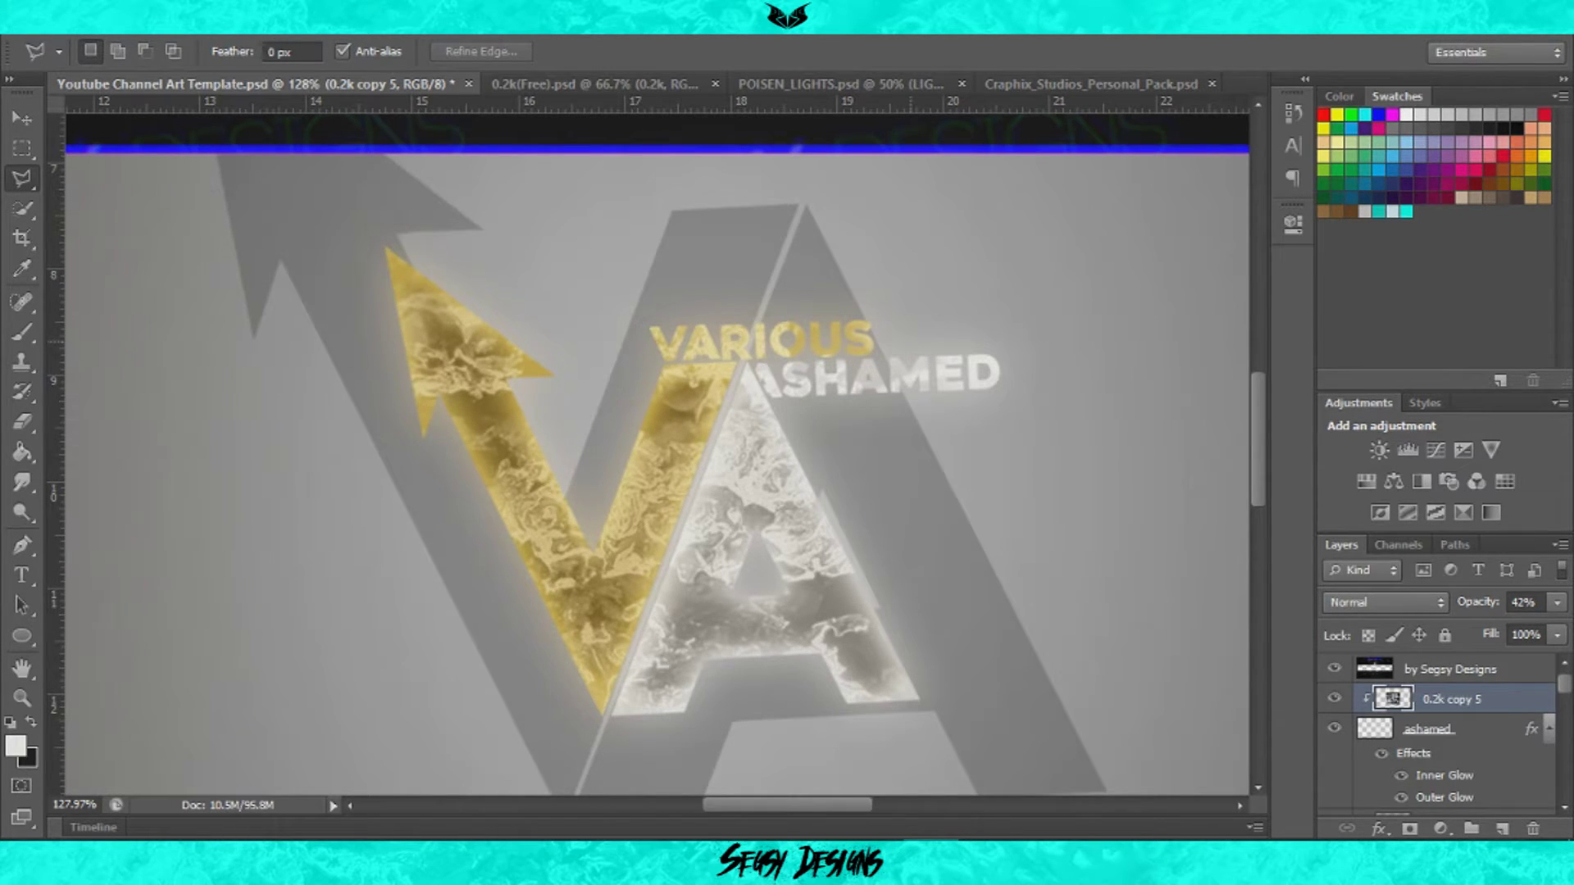
{"action": "key", "text": "ctrl+0"}
Step: Shift the VA logo further left, hide the guides and add a new empty layer
{"action": "key", "text": "ctrl+semicolon"}
{"action": "left_click", "coordinate": [656, 459], "text": "ctrl"}
{"action": "mouse_move", "coordinate": [656, 460]}
{"action": "left_mouse_down"}
{"action": "mouse_move", "coordinate": [734, 430]}
{"action": "mouse_move", "coordinate": [735, 393]}
{"action": "left_mouse_up"}
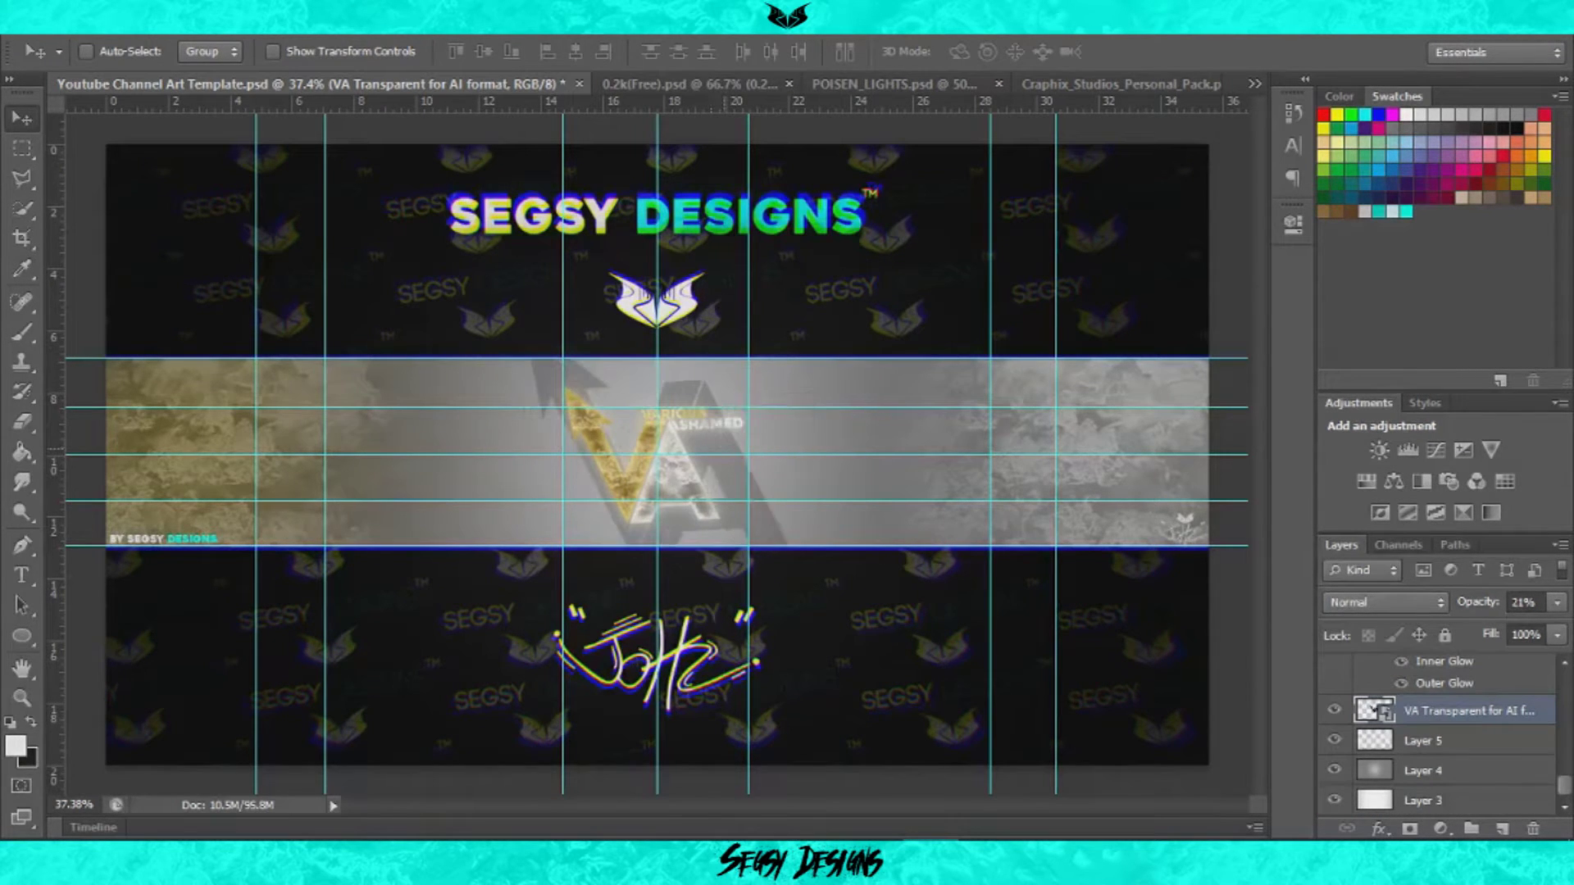
{"action": "left_click_drag", "start_coordinate": [733, 394], "coordinate": [643, 390]}
{"action": "key", "text": "ctrl+semicolon"}
{"action": "key", "text": "ctrl+shift+alt+n"}
{"action": "scroll", "coordinate": [648, 400], "scroll_direction": "up", "scroll_amount": 2}
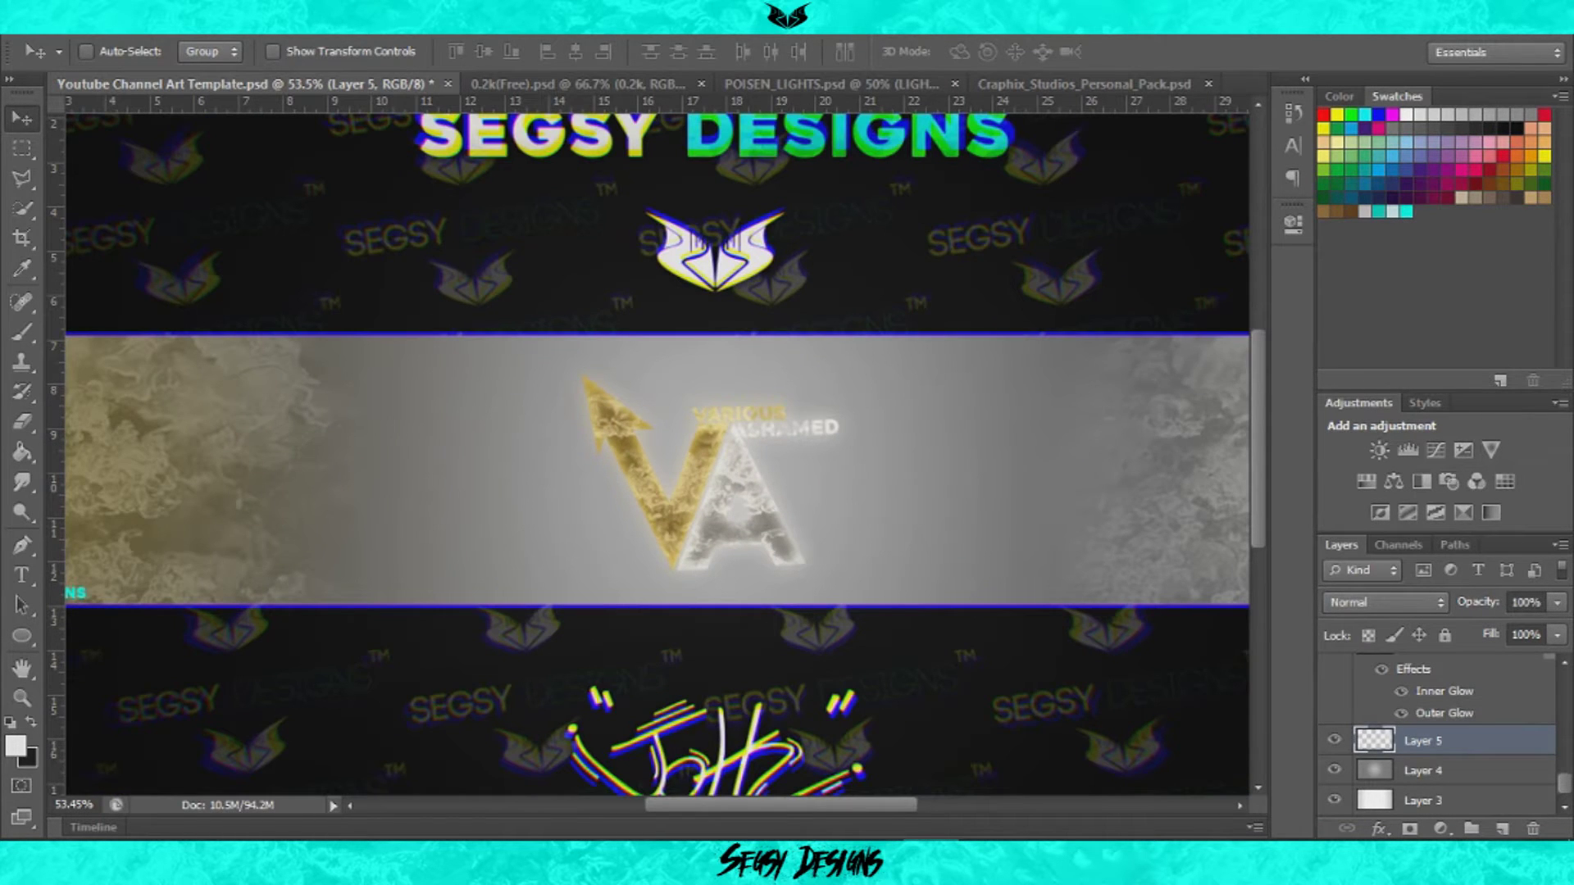
Step: Draw a diagonal stripe, fill it with black and set it to 42% opacity
{"action": "key", "text": "l"}
{"action": "left_click", "coordinate": [750, 287]}
{"action": "left_click", "coordinate": [611, 660]}
{"action": "left_click", "coordinate": [683, 647]}
{"action": "left_click", "coordinate": [812, 287]}
{"action": "left_click", "coordinate": [750, 287]}
{"action": "key", "text": "g"}
{"action": "key", "text": "d"}
{"action": "left_click", "coordinate": [714, 467]}
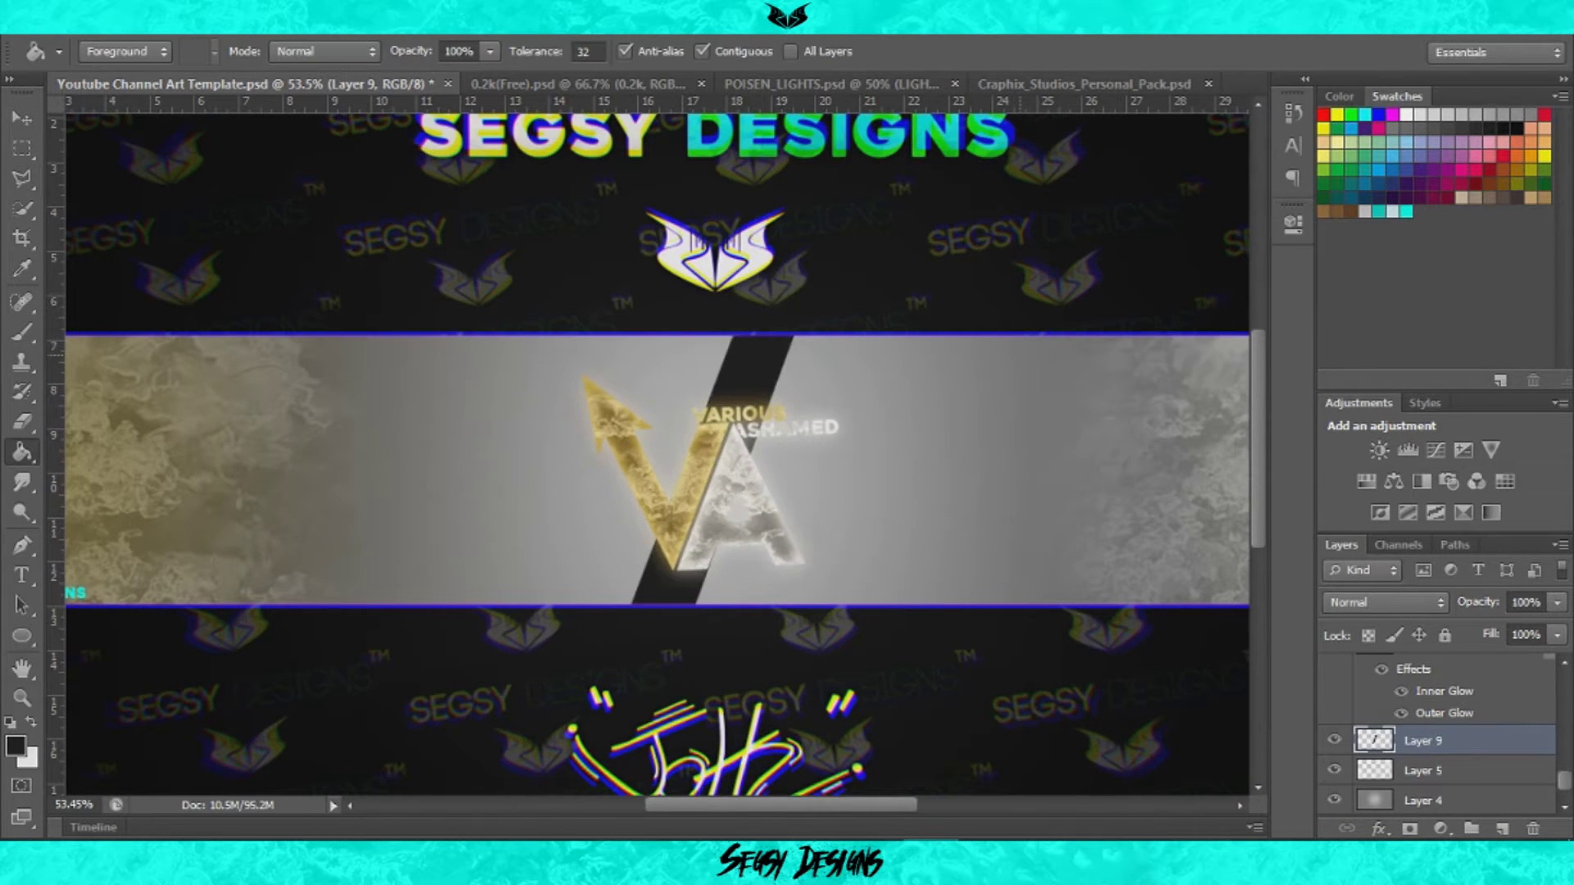
{"action": "scroll", "coordinate": [919, 406], "scroll_direction": "up", "scroll_amount": 3, "text": "alt"}
{"action": "left_click_drag", "start_coordinate": [1557, 601], "coordinate": [1490, 628]}
Step: Load and expand the ASHAMED letters selection, then erase the stripe corner beyond the text
{"action": "key", "text": "l"}
{"action": "left_click", "coordinate": [476, 412]}
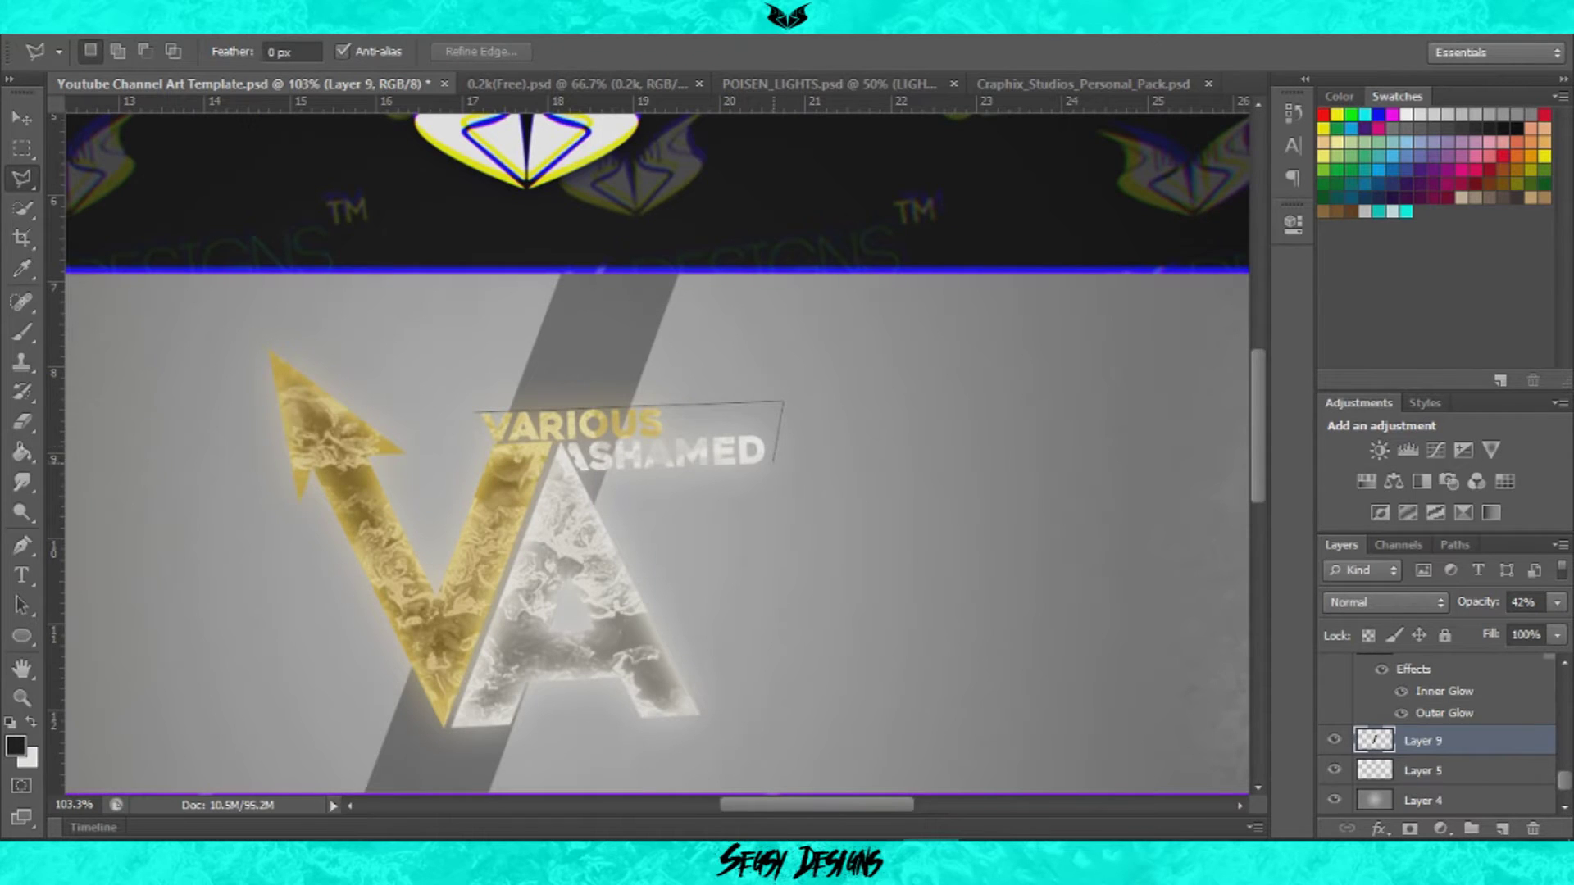
{"action": "left_click", "coordinate": [476, 412]}
{"action": "scroll", "coordinate": [656, 459], "scroll_direction": "up", "scroll_amount": 3, "text": "alt"}
{"action": "key", "text": "g"}
{"action": "scroll", "coordinate": [1443, 738], "scroll_direction": "up", "scroll_amount": 3}
{"action": "left_click", "coordinate": [1374, 729], "text": "ctrl"}
{"action": "key", "text": "alt+s"}
{"action": "left_click", "coordinate": [578, 313]}
{"action": "key", "text": "Return"}
{"action": "key", "text": "e"}
{"action": "right_click", "coordinate": [1057, 330]}
{"action": "left_click", "coordinate": [959, 453]}
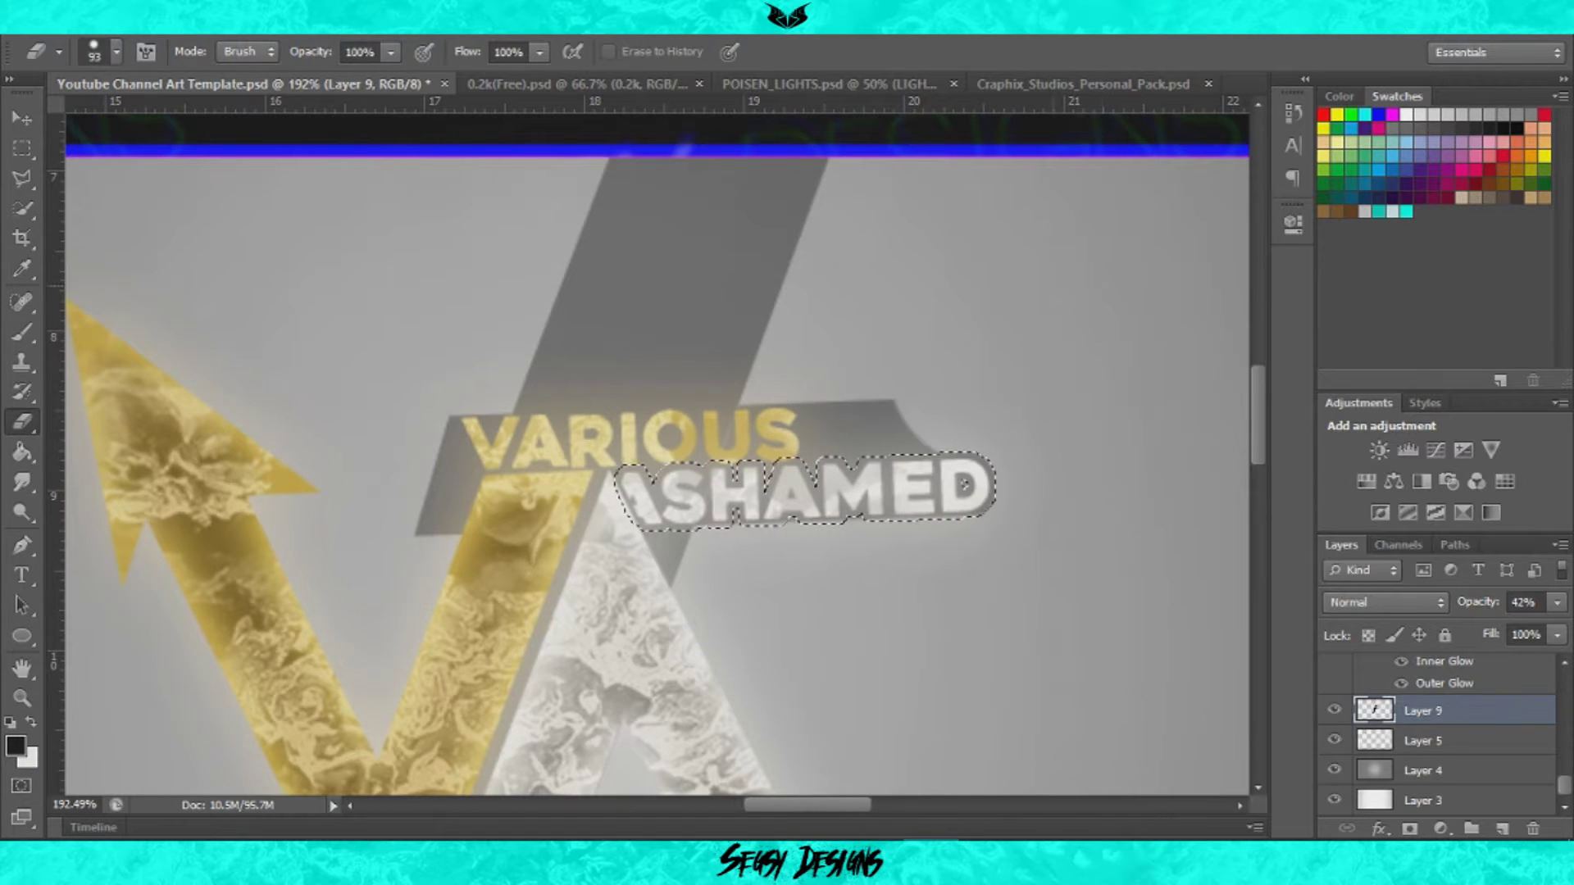
Step: Load and expand the VARIOUS selection, then erase grey shading to the right of VARIOUS
{"action": "scroll", "coordinate": [1443, 737], "scroll_direction": "up", "scroll_amount": 3}
{"action": "left_click", "coordinate": [1374, 702], "text": "ctrl"}
{"action": "key", "text": "alt+s"}
{"action": "left_click", "coordinate": [580, 310]}
{"action": "key", "text": "Return"}
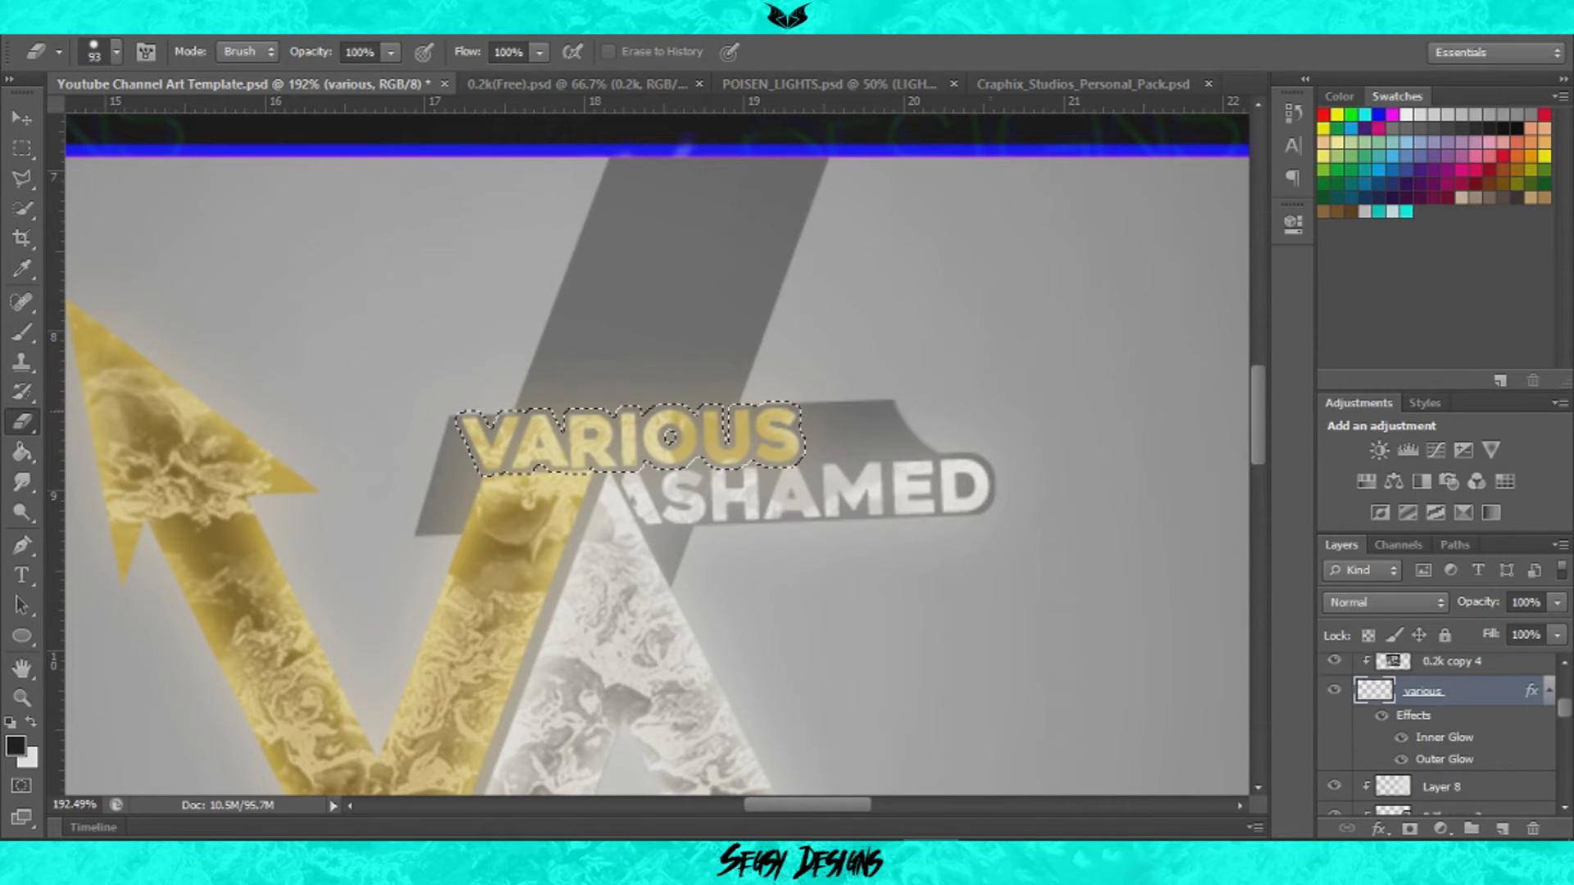
{"action": "left_click", "coordinate": [1422, 718]}
{"action": "scroll", "coordinate": [905, 442], "scroll_direction": "up", "scroll_amount": 2}
{"action": "right_click", "coordinate": [22, 178]}
{"action": "scroll", "coordinate": [572, 437], "scroll_direction": "up", "scroll_amount": 1}
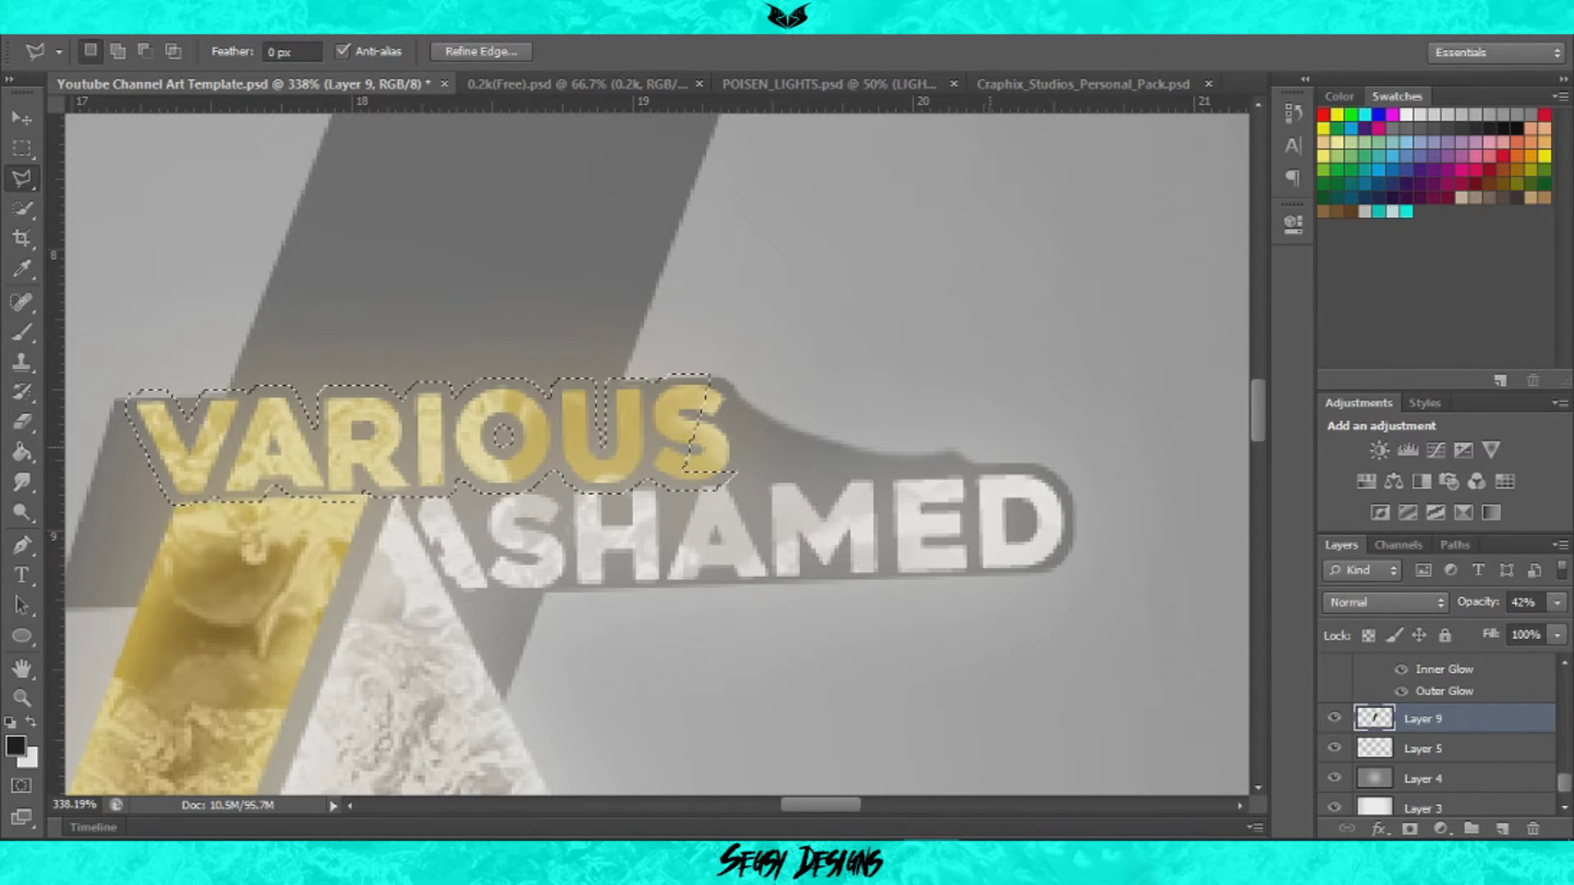
{"action": "key", "text": "e"}
{"action": "left_click", "coordinate": [1292, 112]}
{"action": "key", "text": "ctrl+d"}
{"action": "left_click_drag", "start_coordinate": [738, 427], "coordinate": [819, 447]}
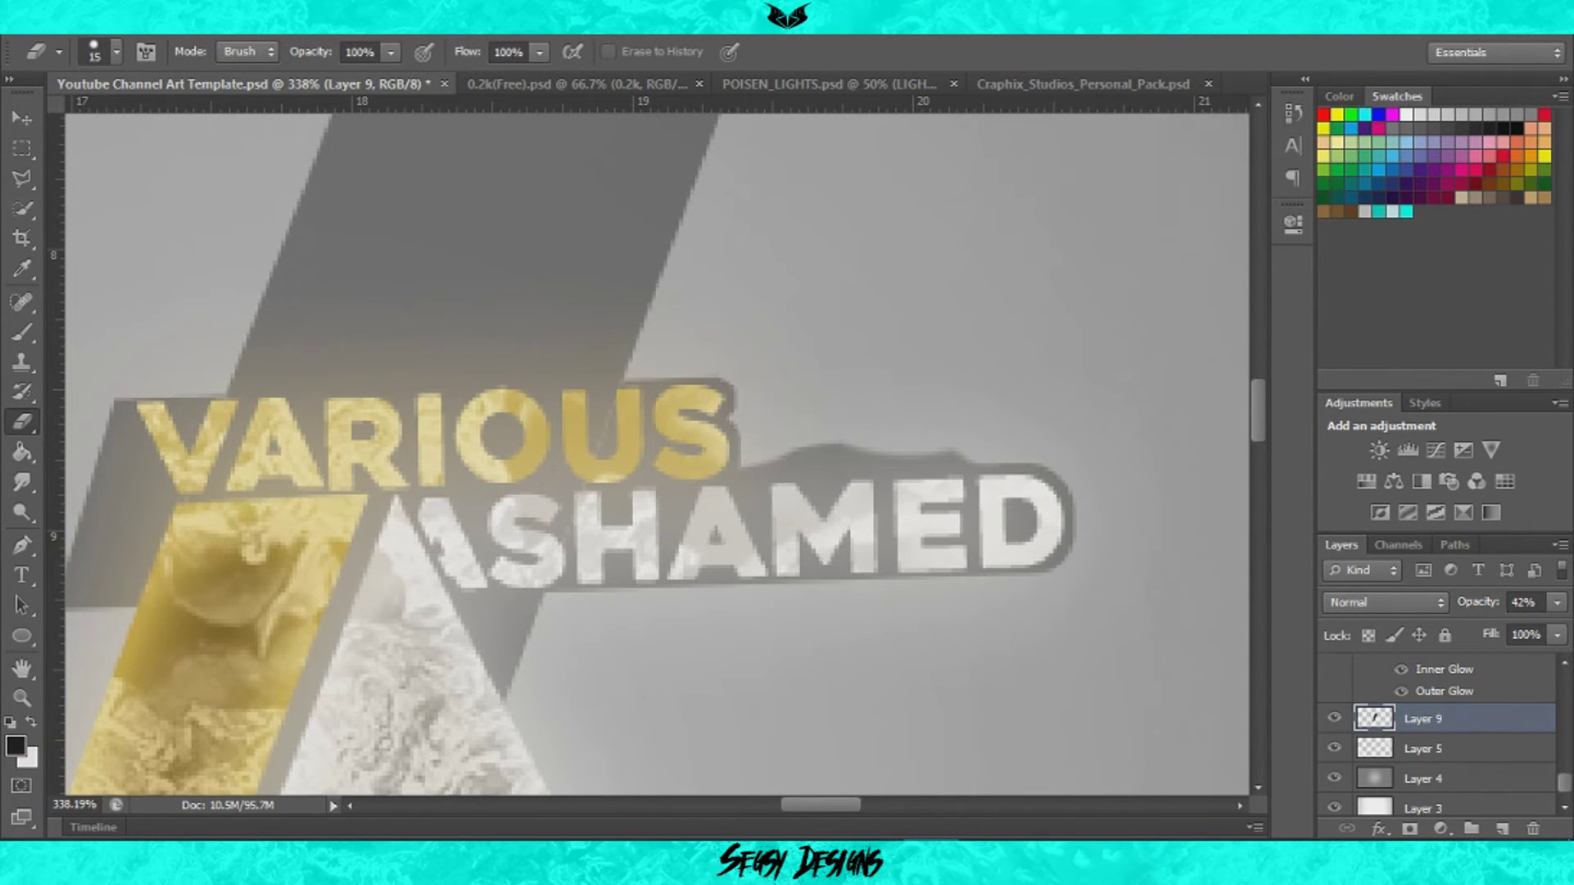
Step: Outline and paint the grey backing area along the bottom of SHAMED
{"action": "key", "text": "b"}
{"action": "key", "text": "l"}
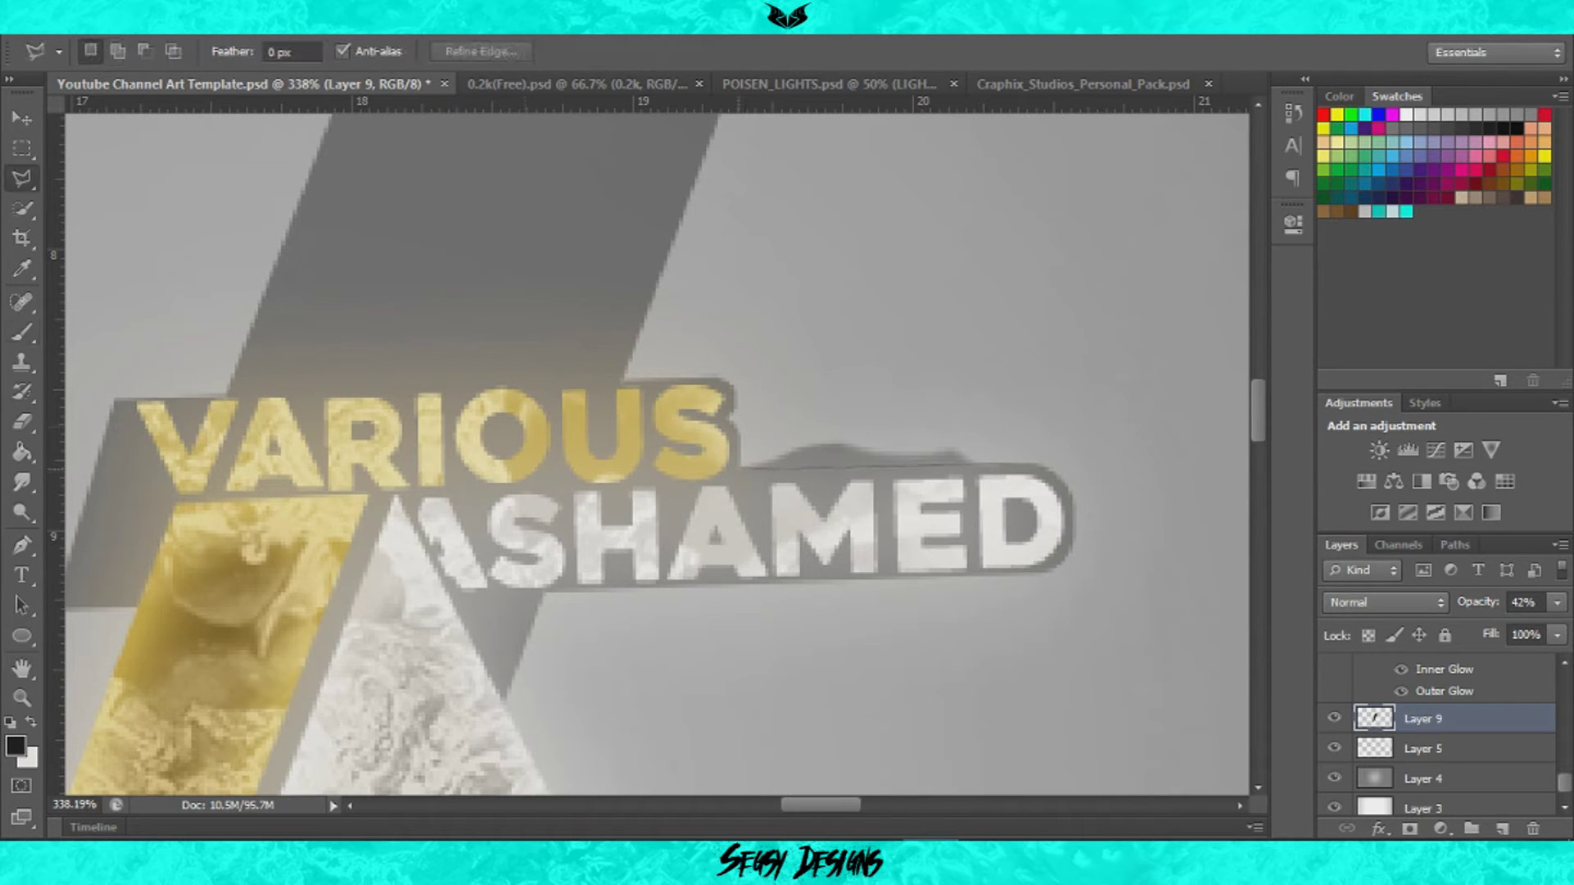
{"action": "scroll", "coordinate": [974, 455], "scroll_direction": "down", "scroll_amount": 2}
{"action": "key", "text": "b"}
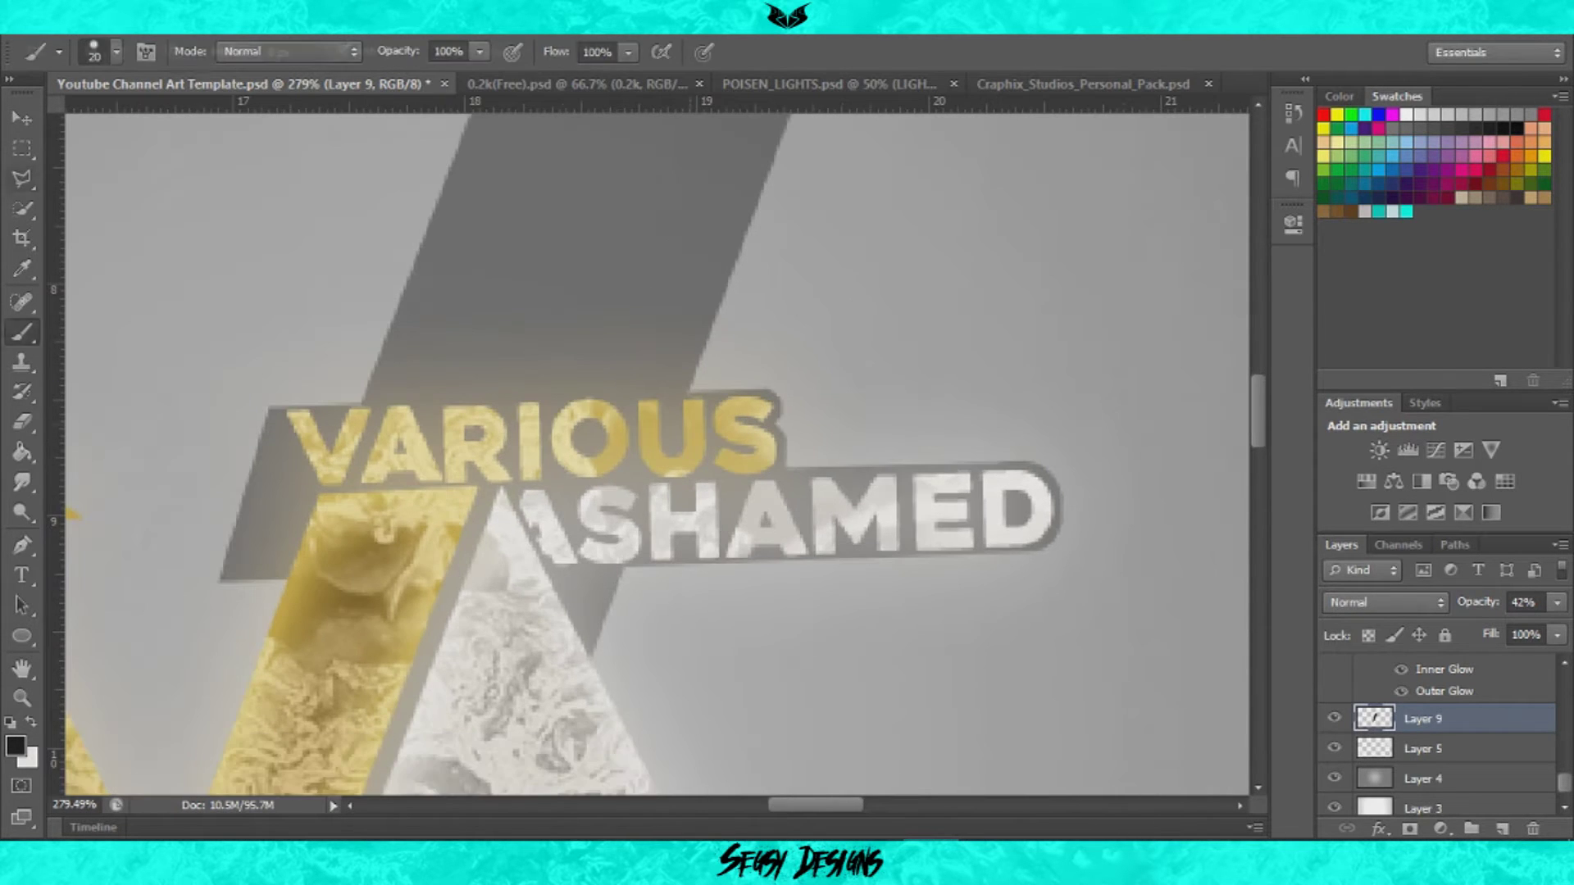
{"action": "scroll", "coordinate": [656, 451], "scroll_direction": "left", "scroll_amount": 5}
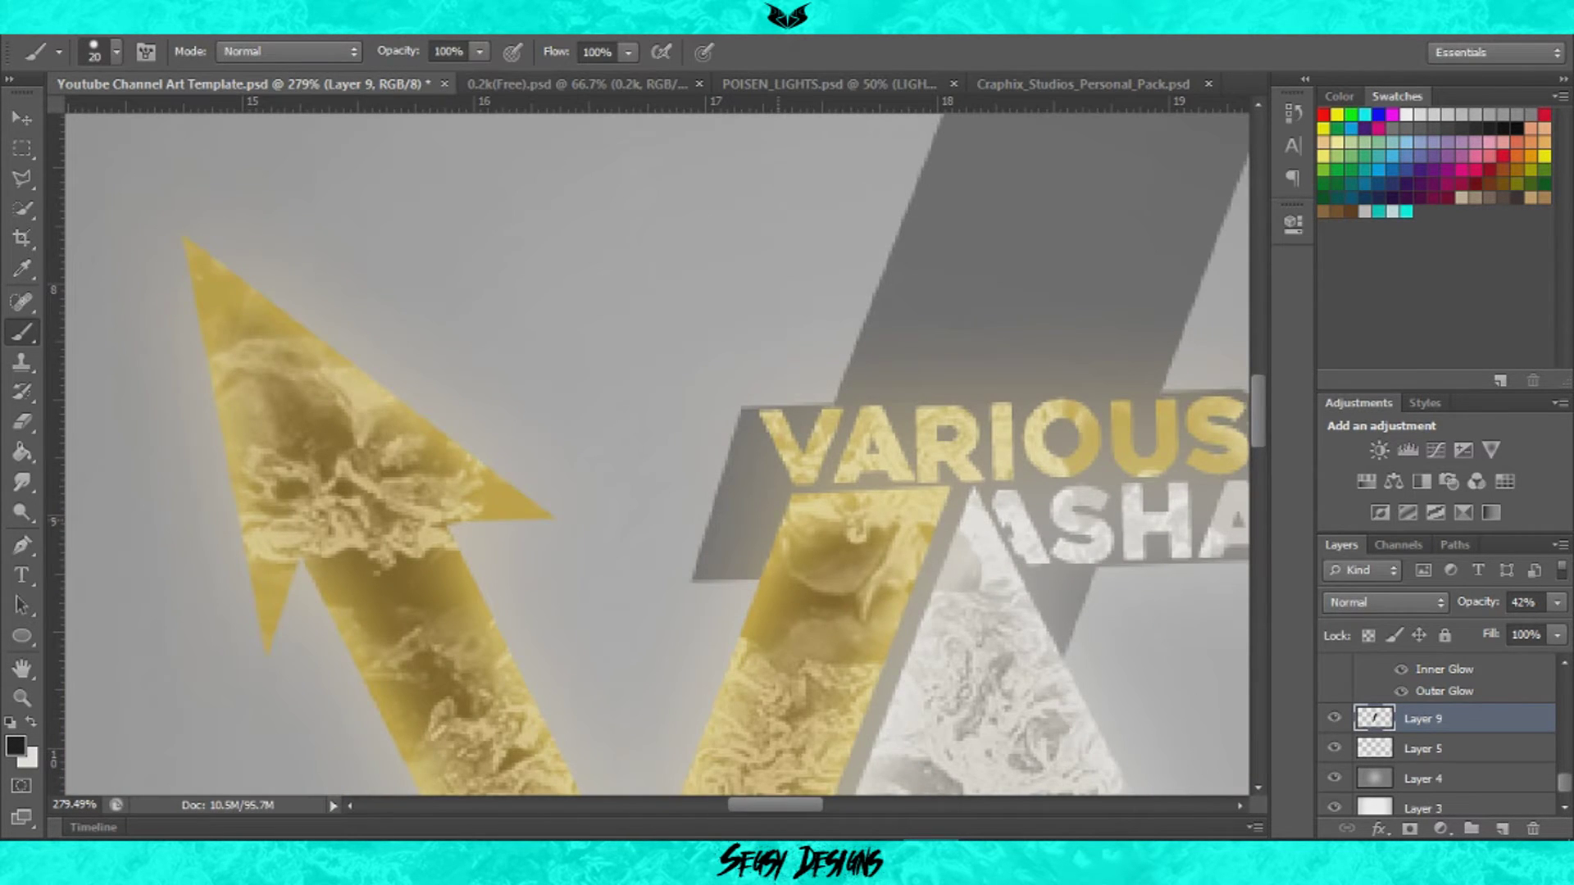
{"action": "key", "text": "l"}
{"action": "key", "text": "Return"}
{"action": "key", "text": "b"}
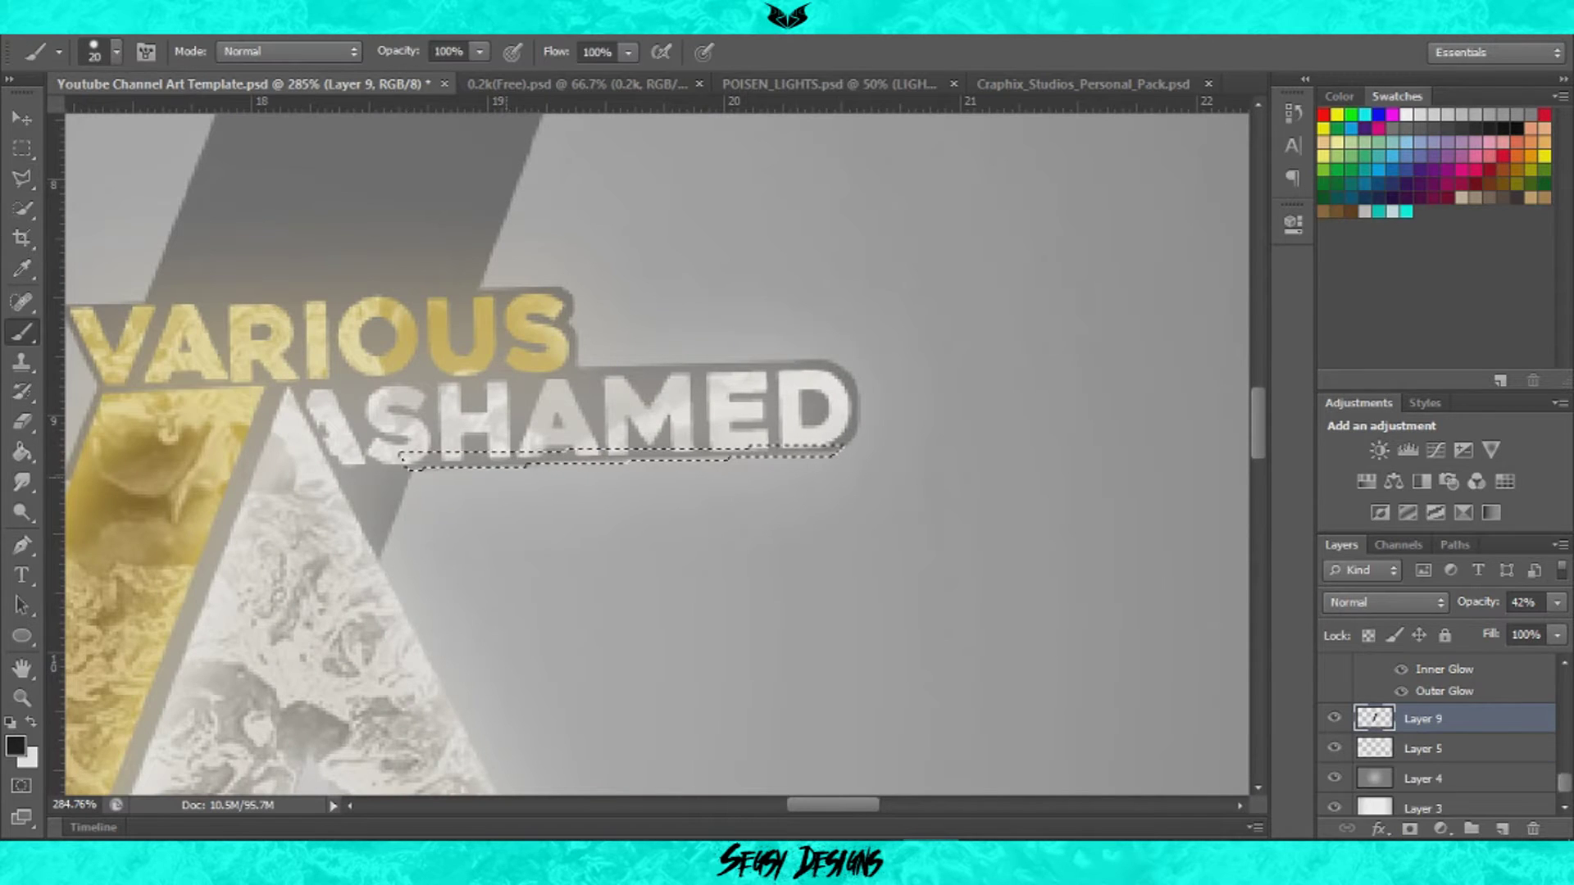
{"action": "scroll", "coordinate": [1222, 525], "scroll_direction": "down", "scroll_amount": 5}
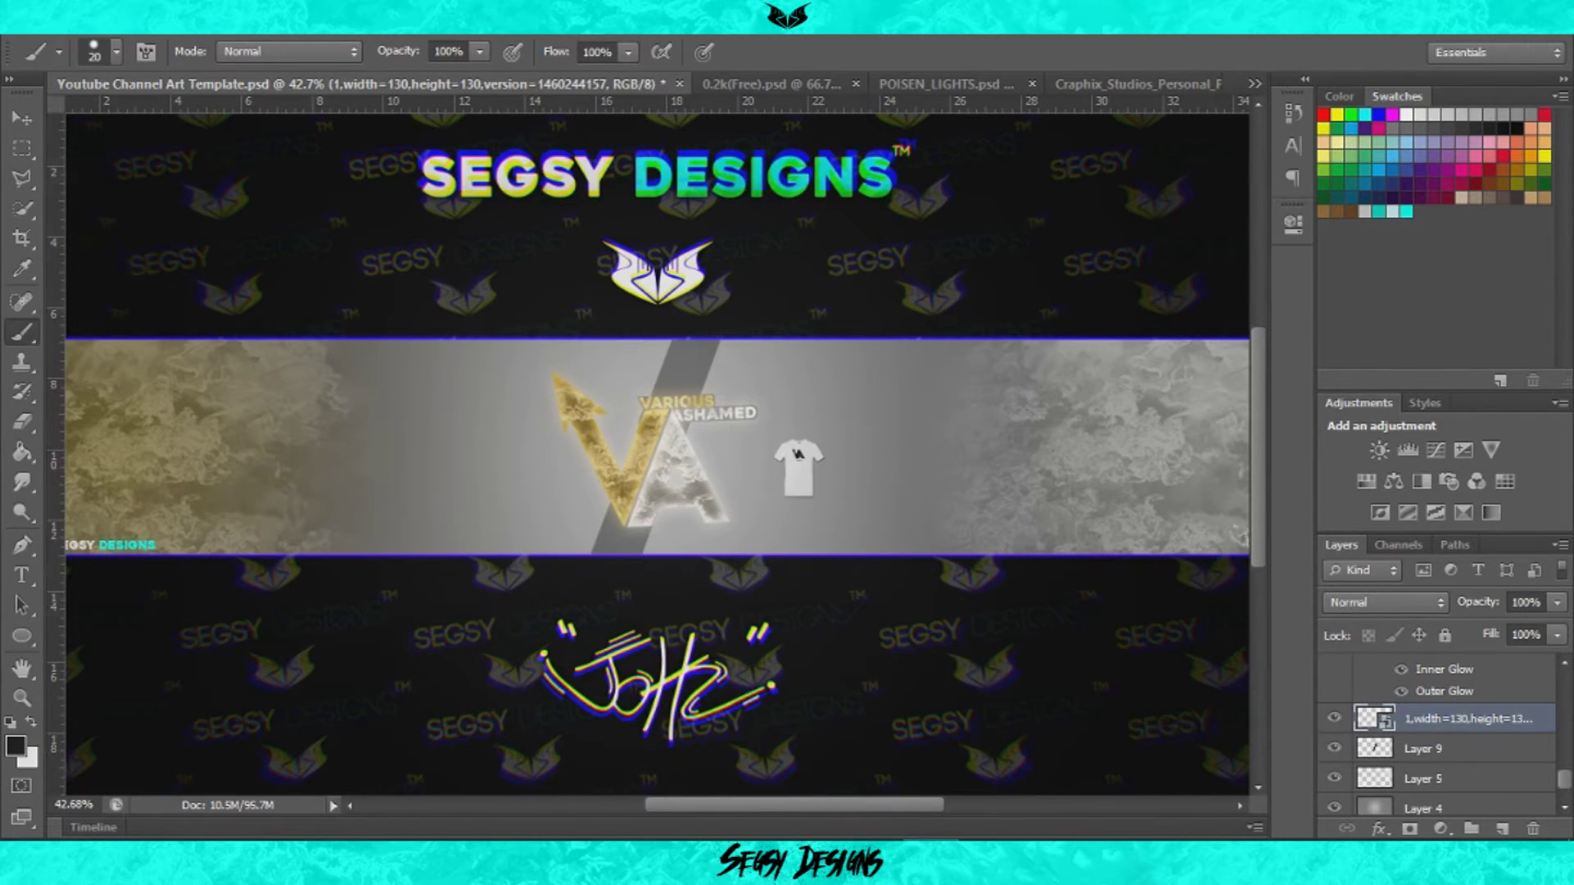
Step: Duplicate the t-shirt and move both t-shirts to the left of the V
{"action": "key", "text": "v"}
{"action": "left_click_drag", "start_coordinate": [799, 467], "coordinate": [857, 467]}
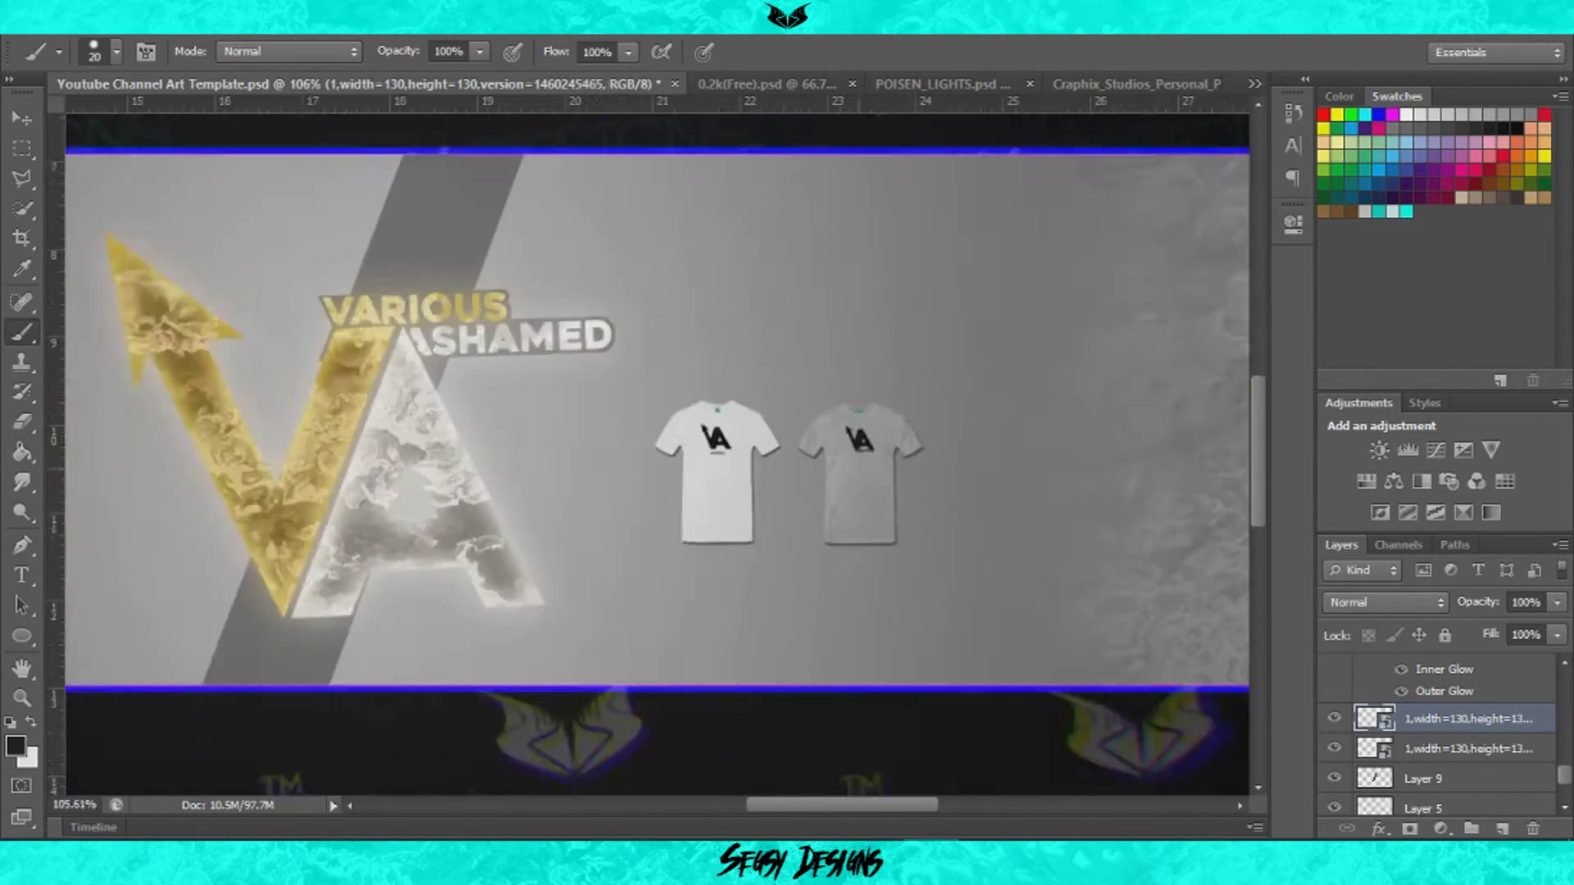
{"action": "scroll", "coordinate": [820, 467], "scroll_direction": "up", "scroll_amount": 3}
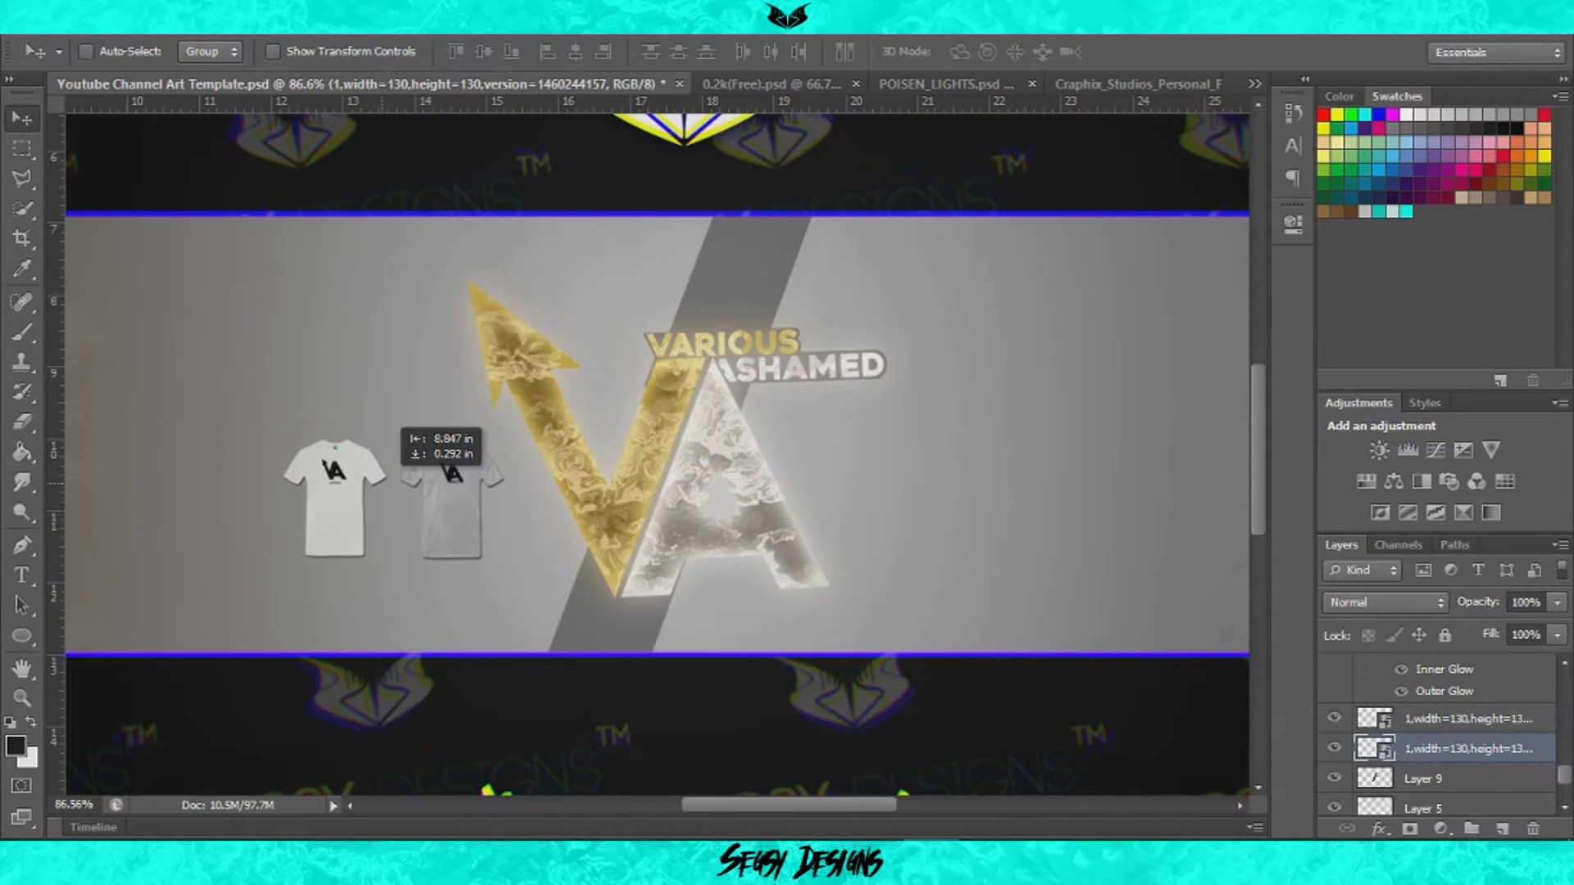
{"action": "key", "text": "ctrl+t"}
{"action": "left_click_drag", "start_coordinate": [517, 508], "coordinate": [603, 430]}
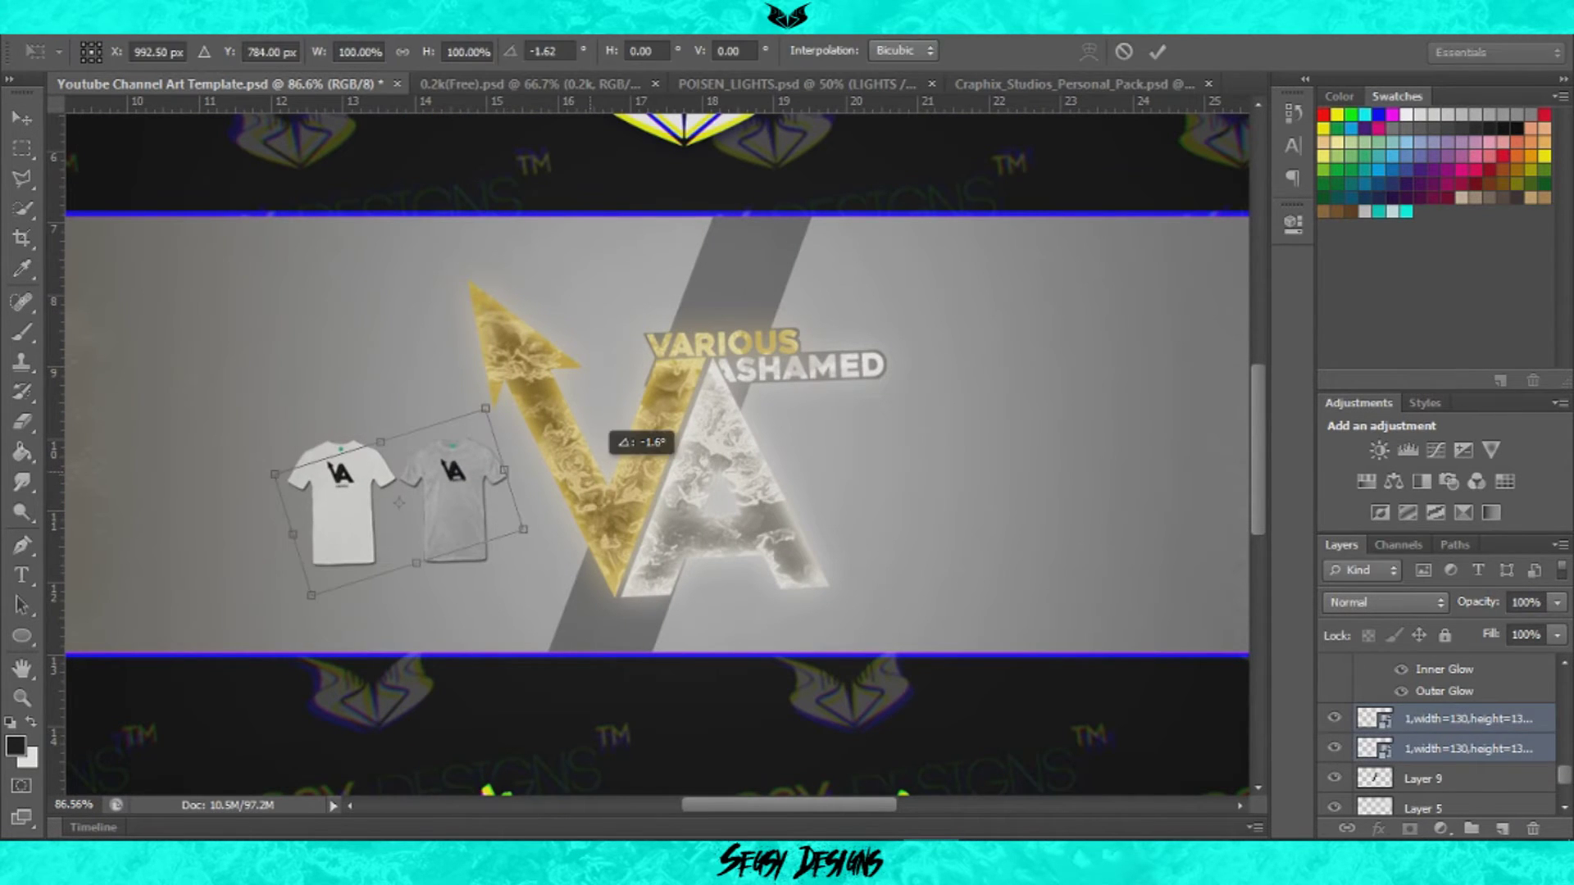
{"action": "key", "text": "Return"}
Step: Fill a vertical grey stripe and rotate the t-shirts a quarter turn, stacked inside it
{"action": "left_click_drag", "start_coordinate": [330, 205], "coordinate": [474, 713]}
{"action": "left_click", "coordinate": [402, 328]}
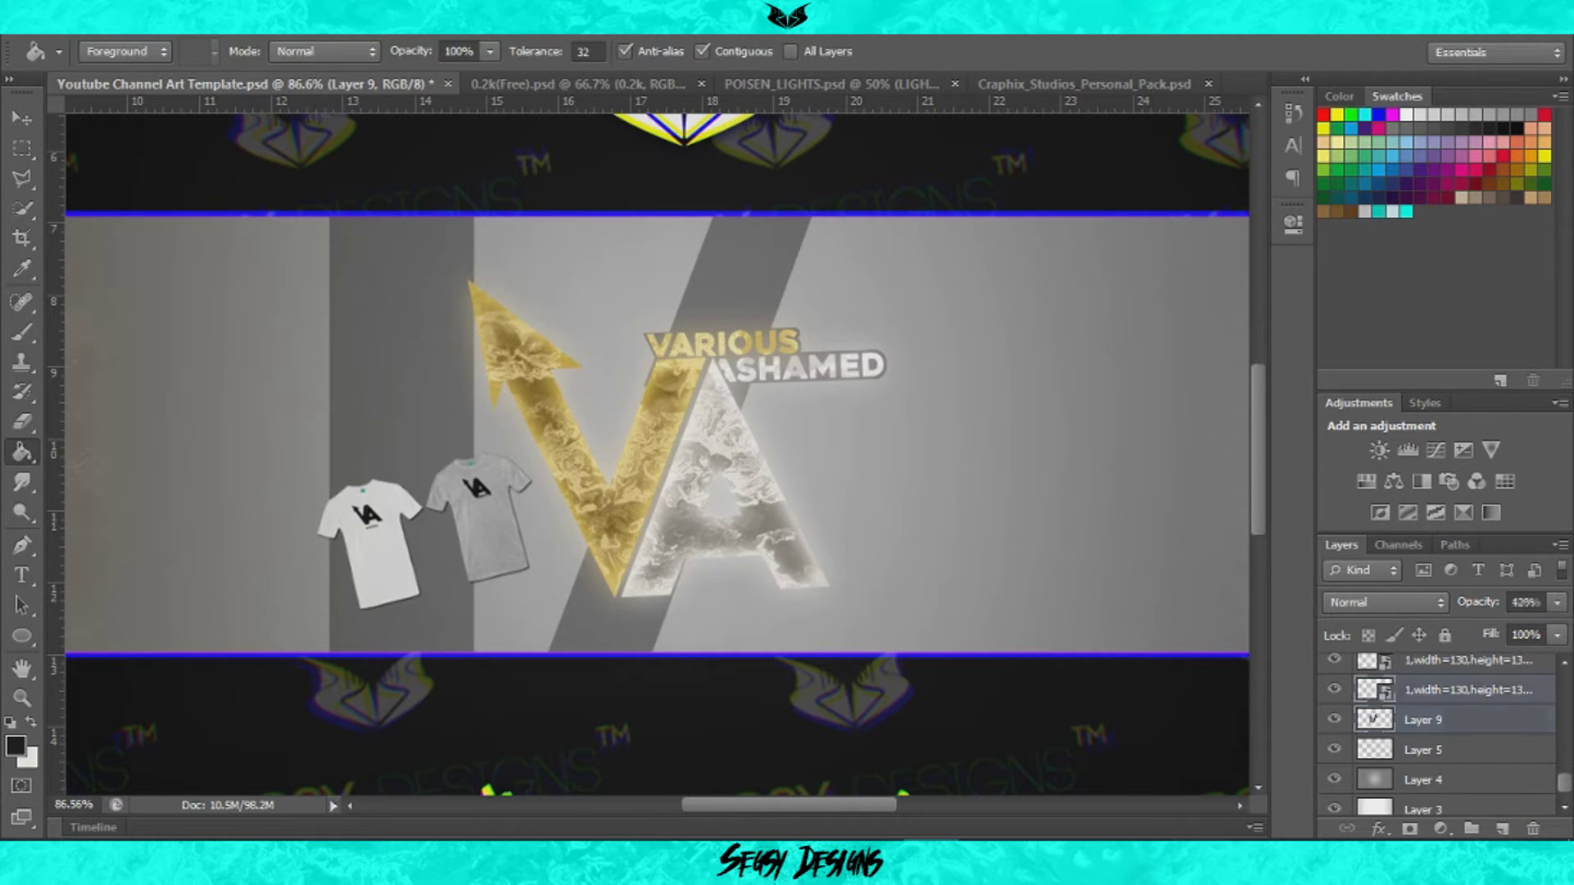
{"action": "key", "text": "ctrl+t"}
{"action": "left_click_drag", "start_coordinate": [541, 459], "coordinate": [435, 344]}
{"action": "left_click_drag", "start_coordinate": [394, 508], "coordinate": [492, 443]}
{"action": "key", "text": "Return"}
Step: Tilt the stripe with the t-shirts into a lower-left diagonal and duplicate the stripe layer
{"action": "key", "text": "v"}
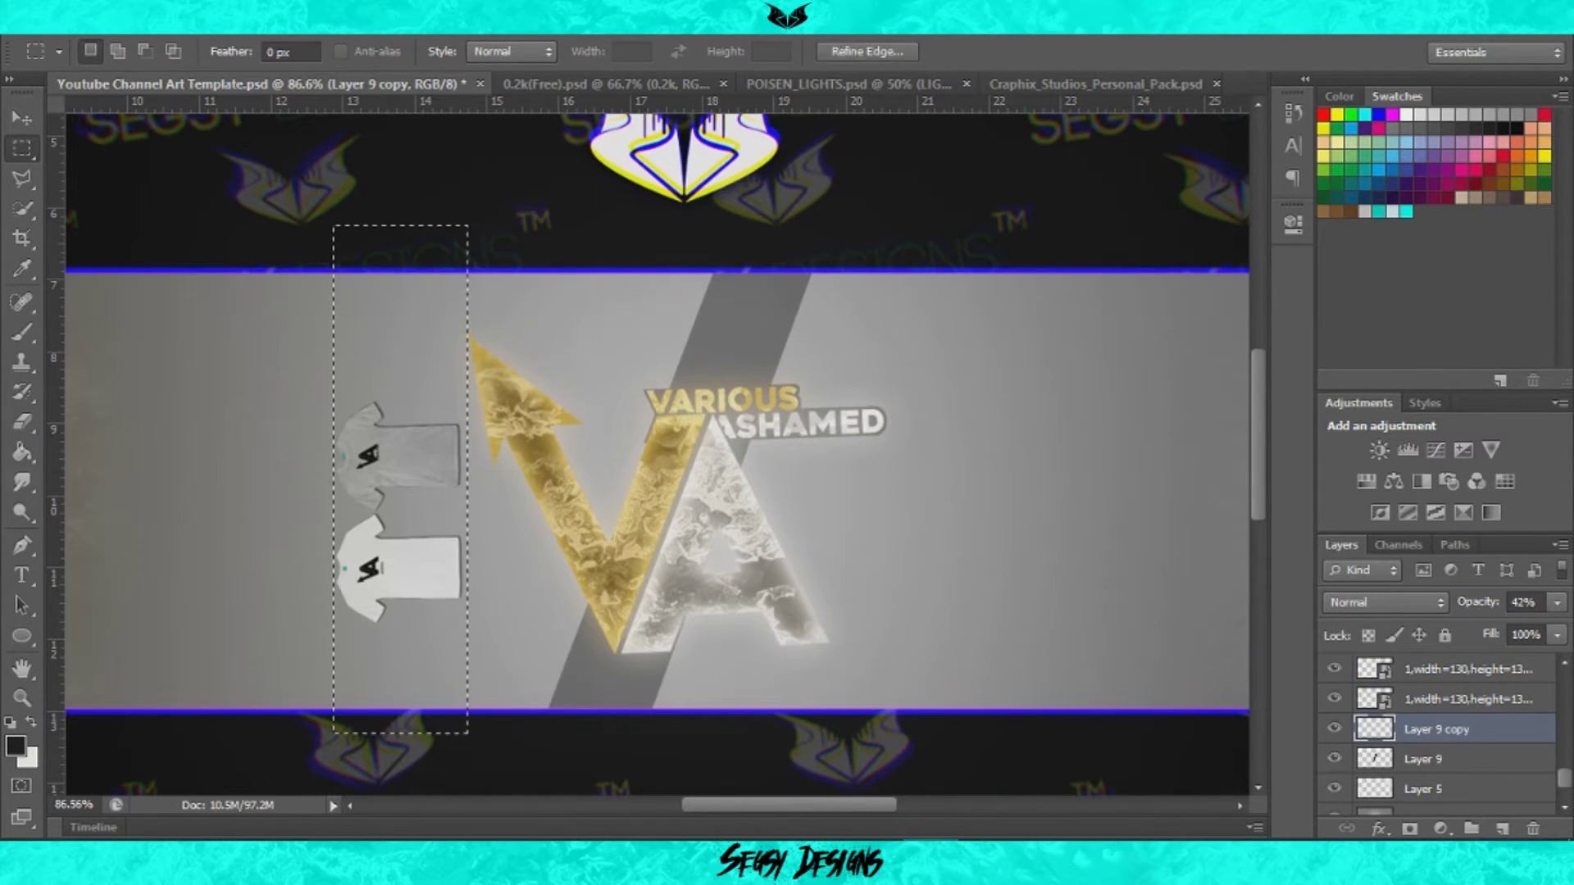
{"action": "key", "text": "ctrl+t"}
{"action": "left_click_drag", "start_coordinate": [492, 623], "coordinate": [584, 557]}
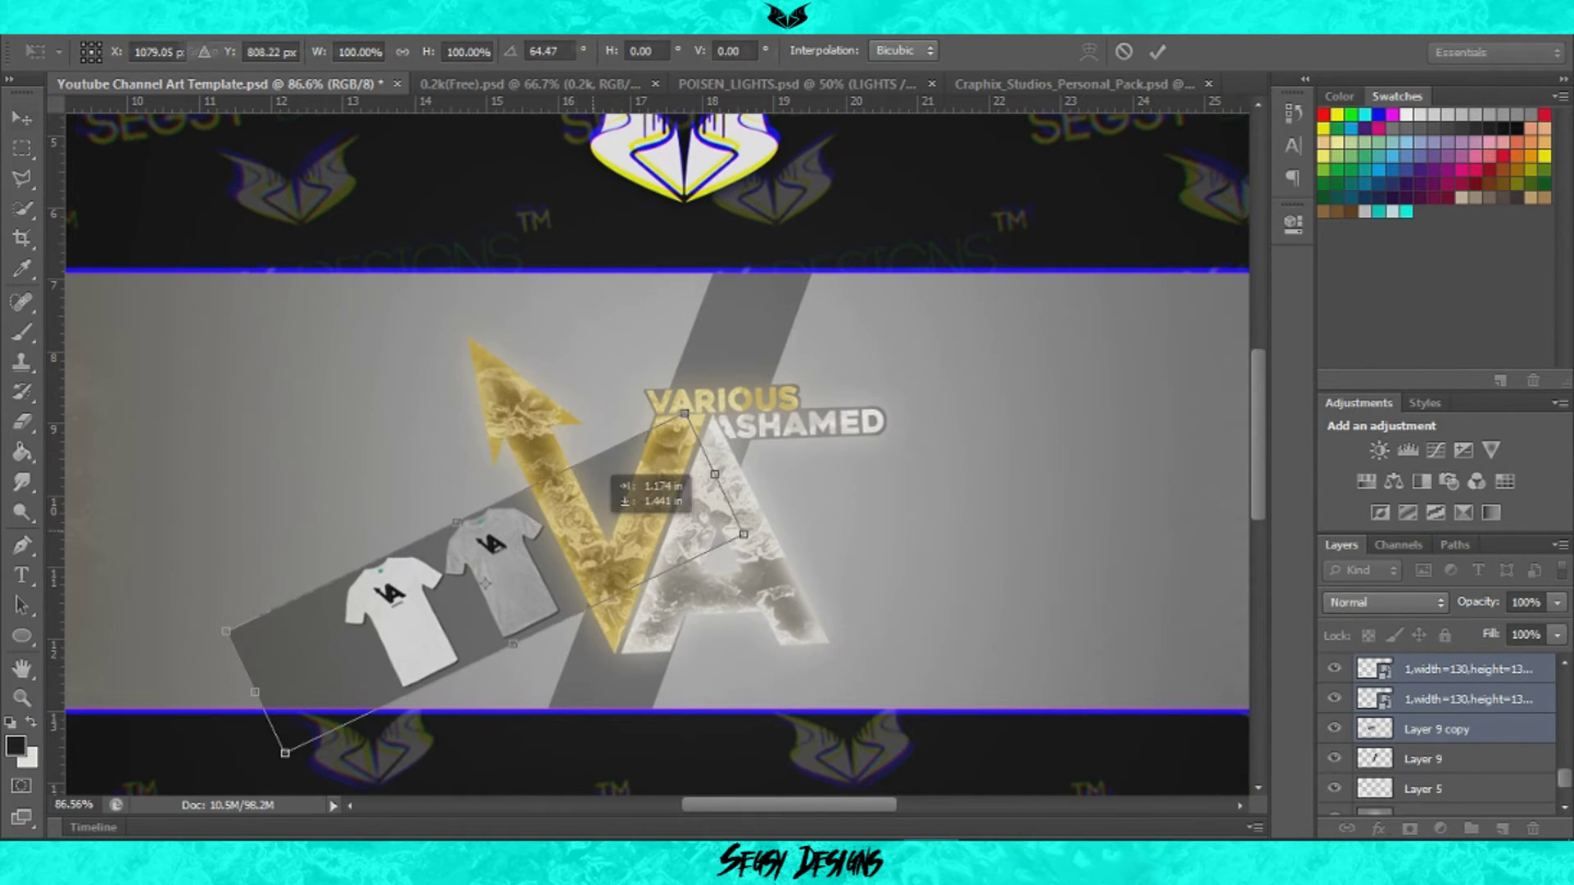
{"action": "key", "text": "Return"}
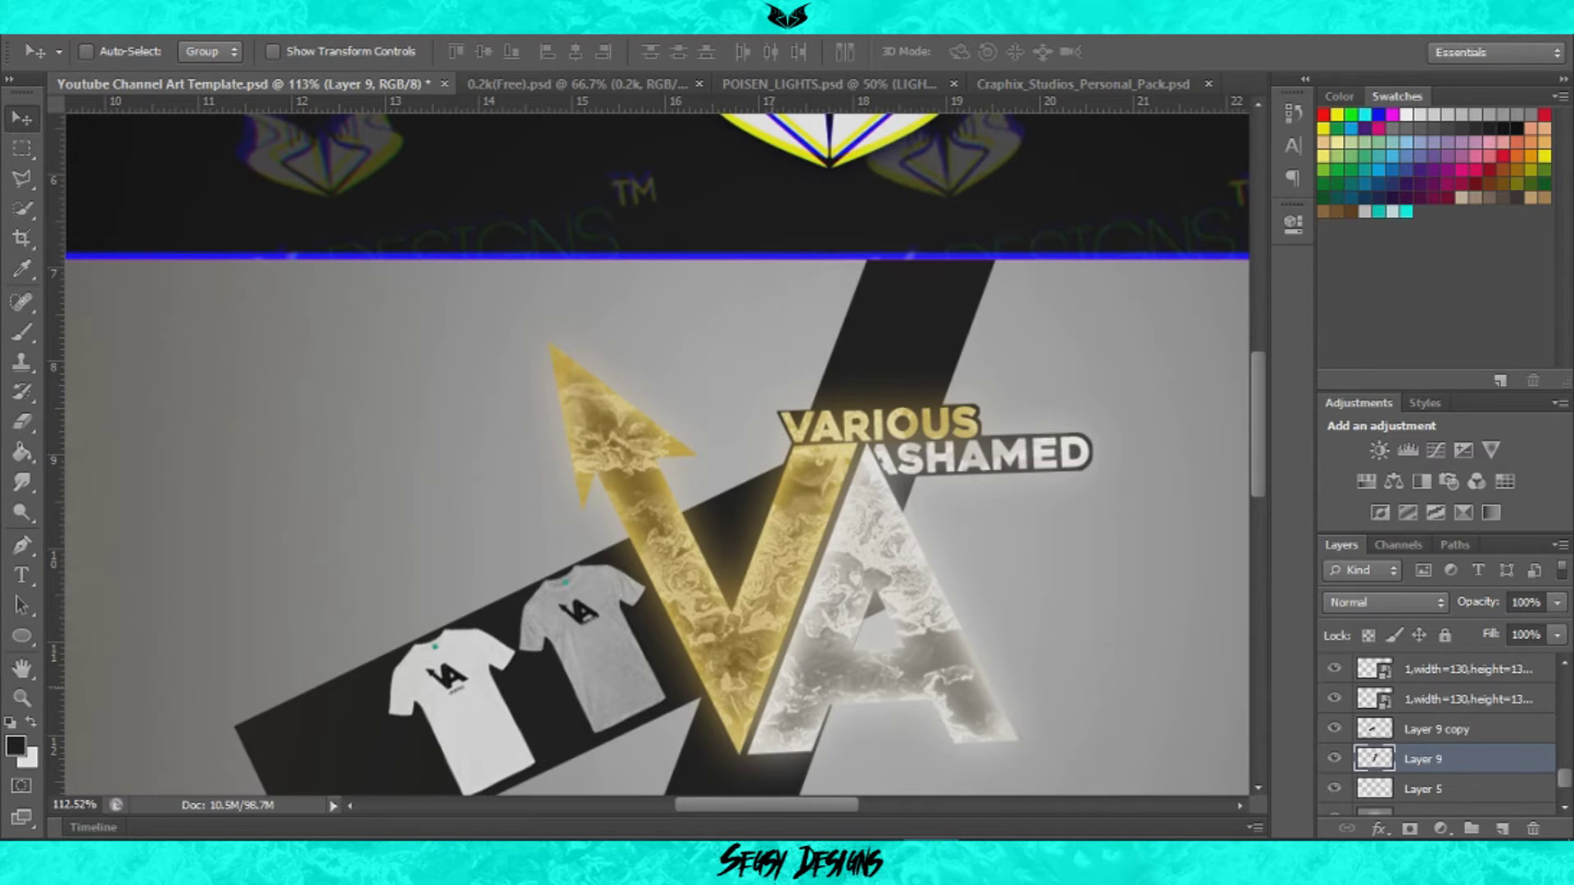
{"action": "scroll", "coordinate": [656, 451], "scroll_direction": "down", "scroll_amount": 3}
{"action": "key", "text": "ctrl+j"}
{"action": "left_click_drag", "start_coordinate": [738, 508], "coordinate": [586, 508]}
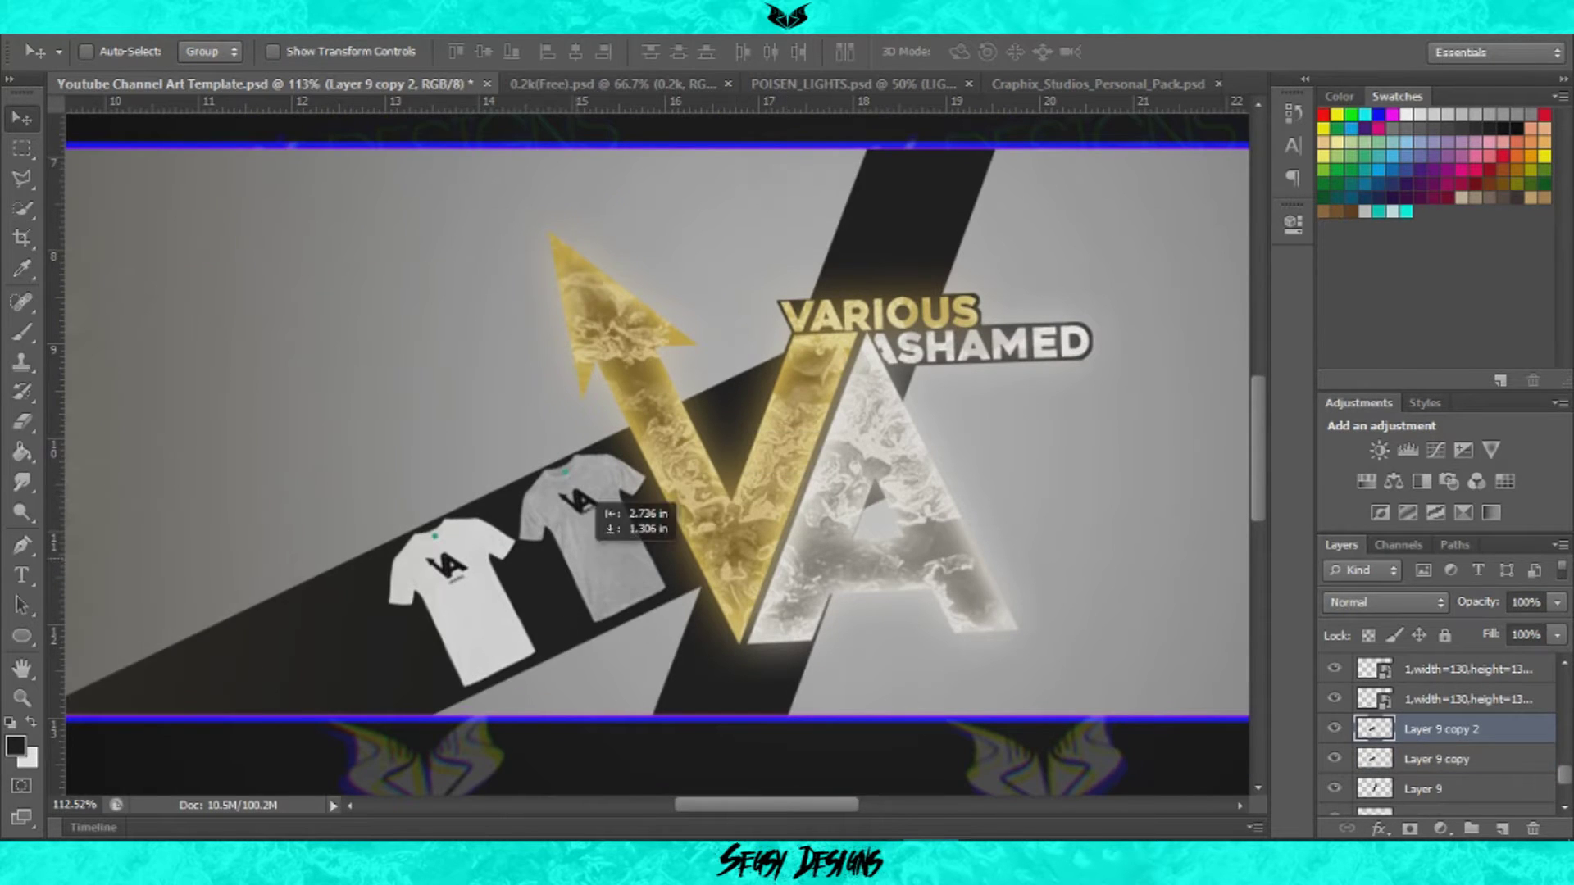
{"action": "scroll", "coordinate": [656, 451], "scroll_direction": "left", "scroll_amount": 3}
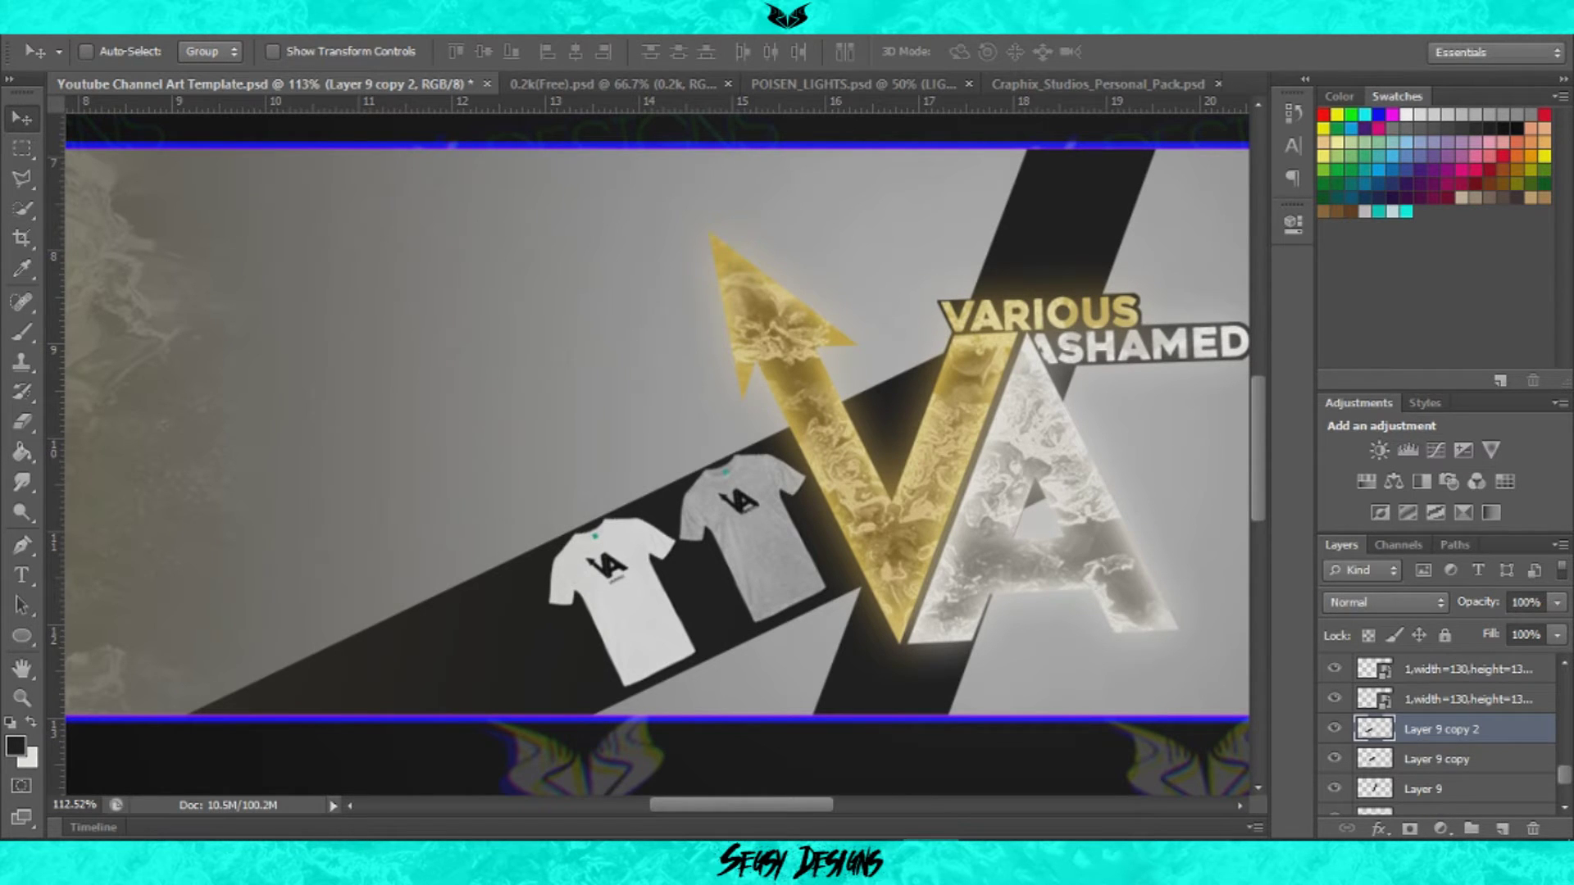
{"action": "right_click", "coordinate": [61, 166]}
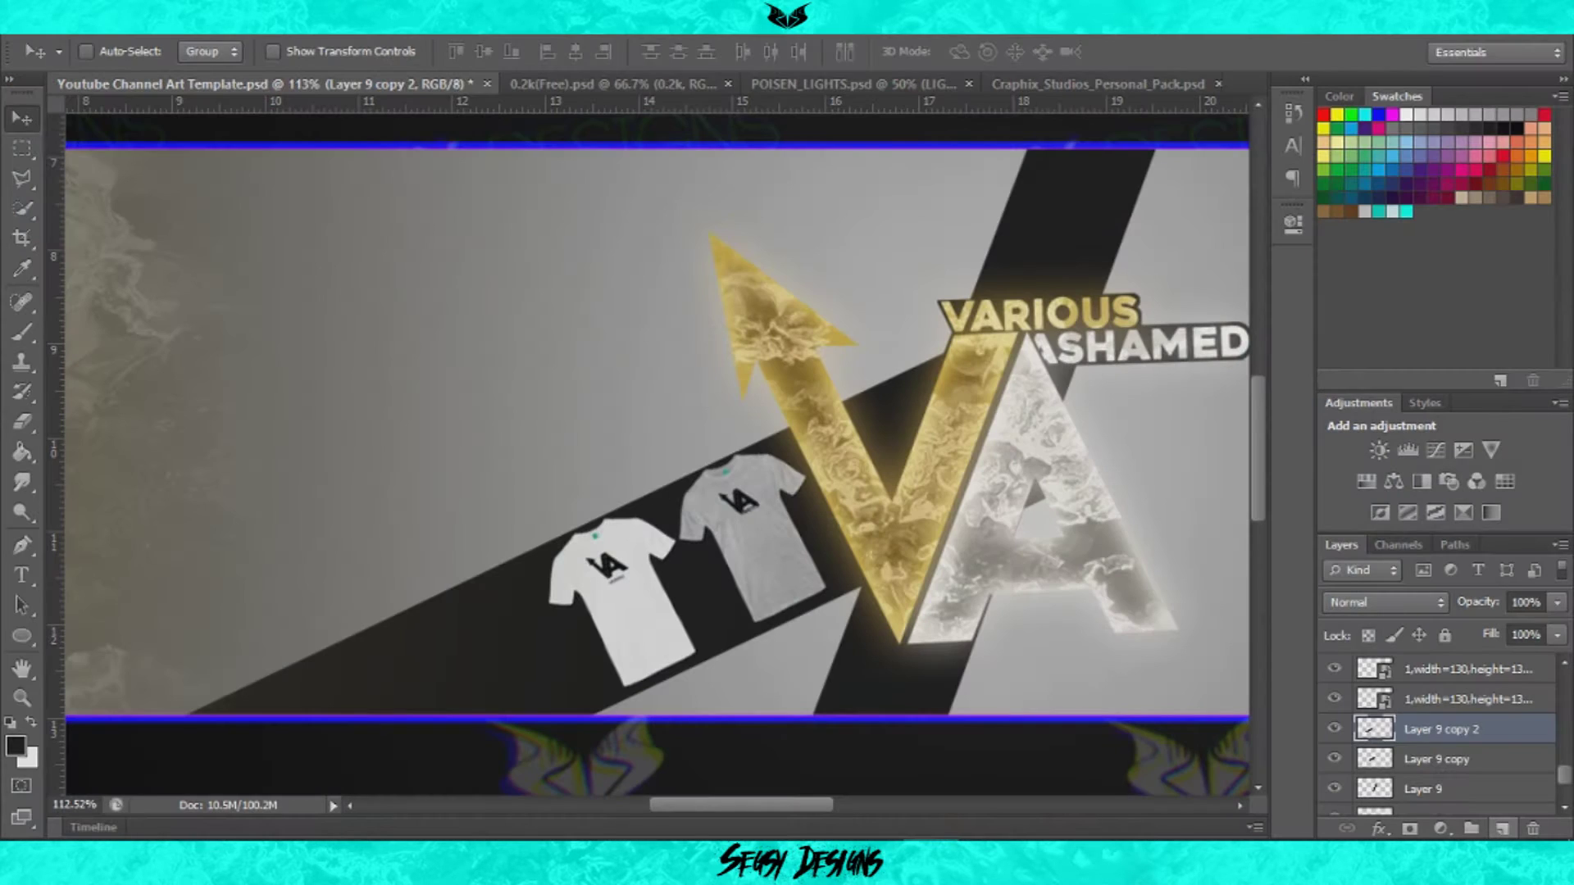
Step: Add gold c6a742 MERCHANDISE text, rotated along the stripe and placed beside the t-shirts
{"action": "key", "text": "t"}
{"action": "left_click", "coordinate": [415, 642]}
{"action": "left_click", "coordinate": [738, 52]}
{"action": "left_click", "coordinate": [959, 539]}
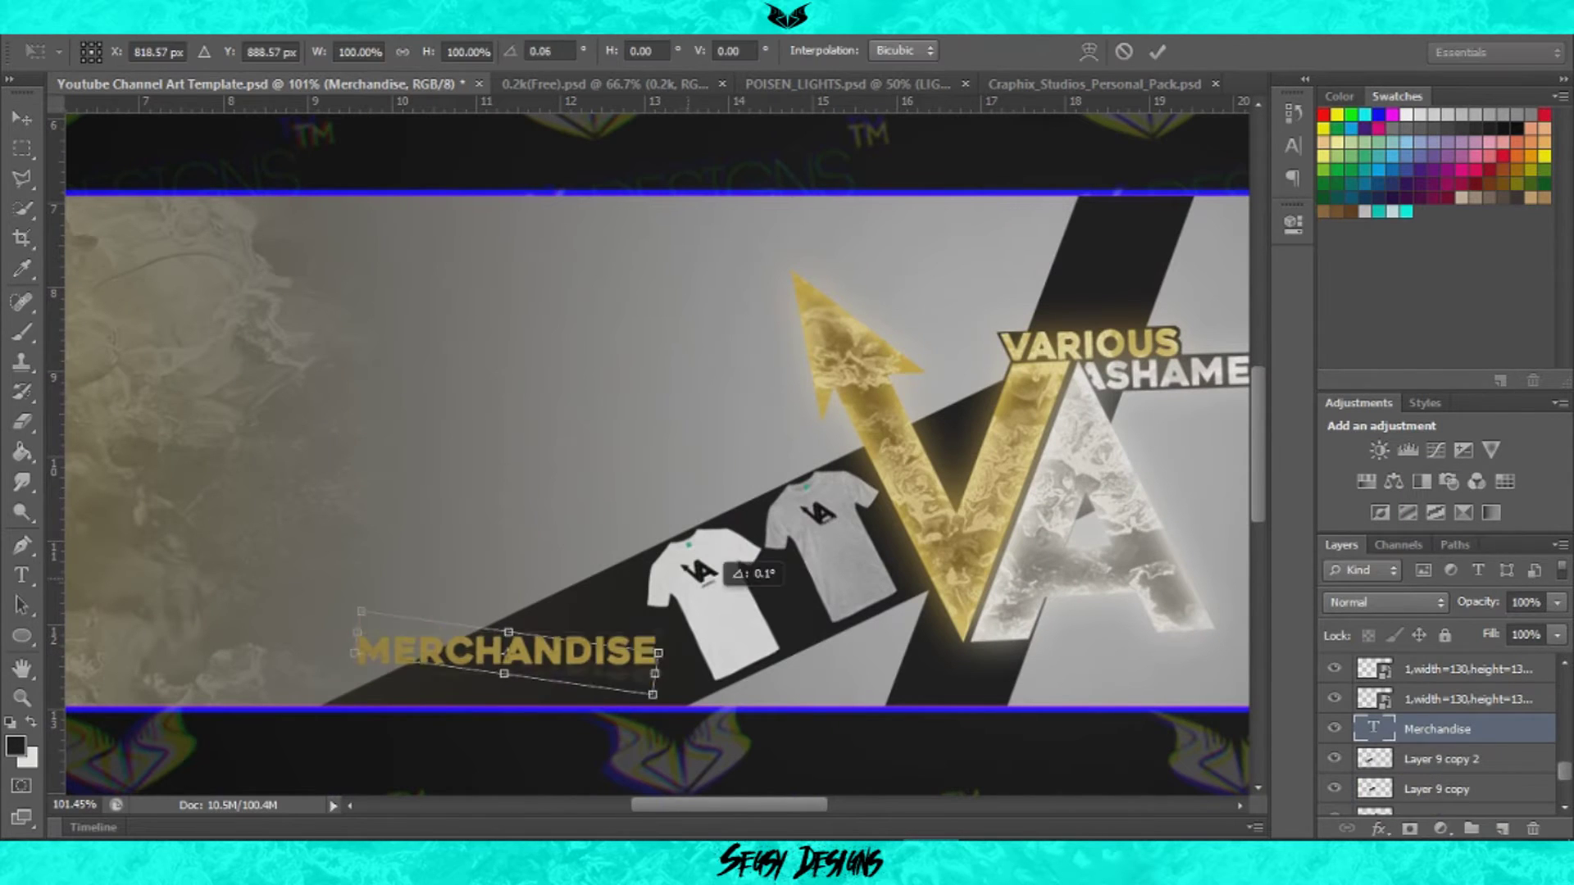
{"action": "left_click_drag", "start_coordinate": [725, 574], "coordinate": [697, 521]}
{"action": "left_click", "coordinate": [1157, 52]}
{"action": "key", "text": "v"}
{"action": "left_click_drag", "start_coordinate": [573, 656], "coordinate": [574, 647]}
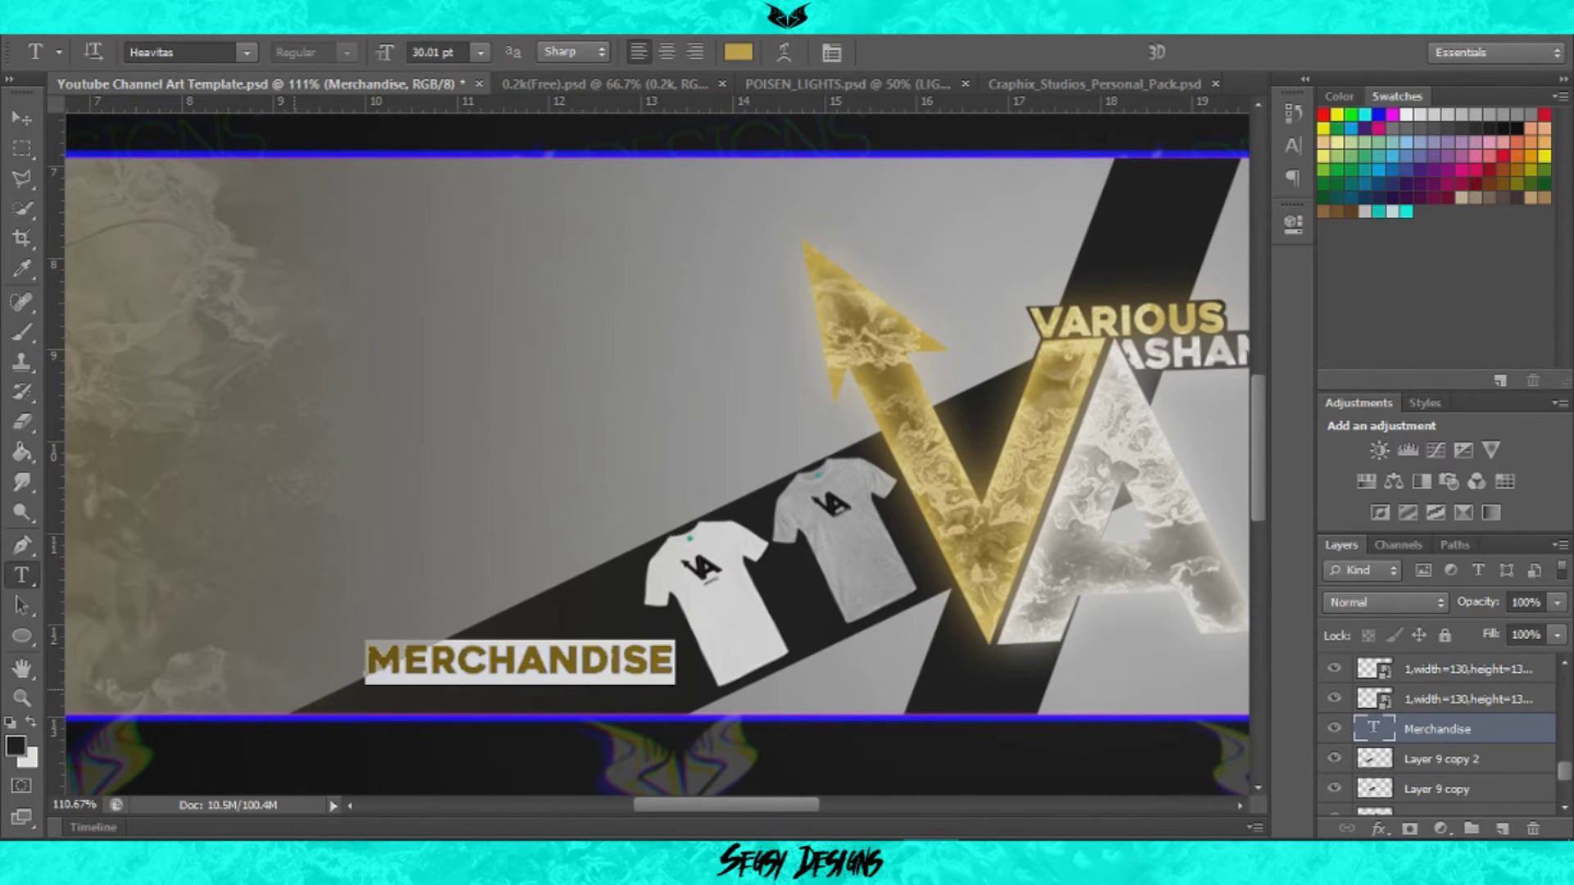
Step: Merge the Layer 9 copy stripe layers into a single layer
{"action": "left_click", "coordinate": [1443, 759]}
{"action": "left_click", "coordinate": [1443, 789], "text": "shift"}
{"action": "right_click", "coordinate": [1443, 759]}
{"action": "left_click", "coordinate": [1148, 534]}
{"action": "key", "text": "m"}
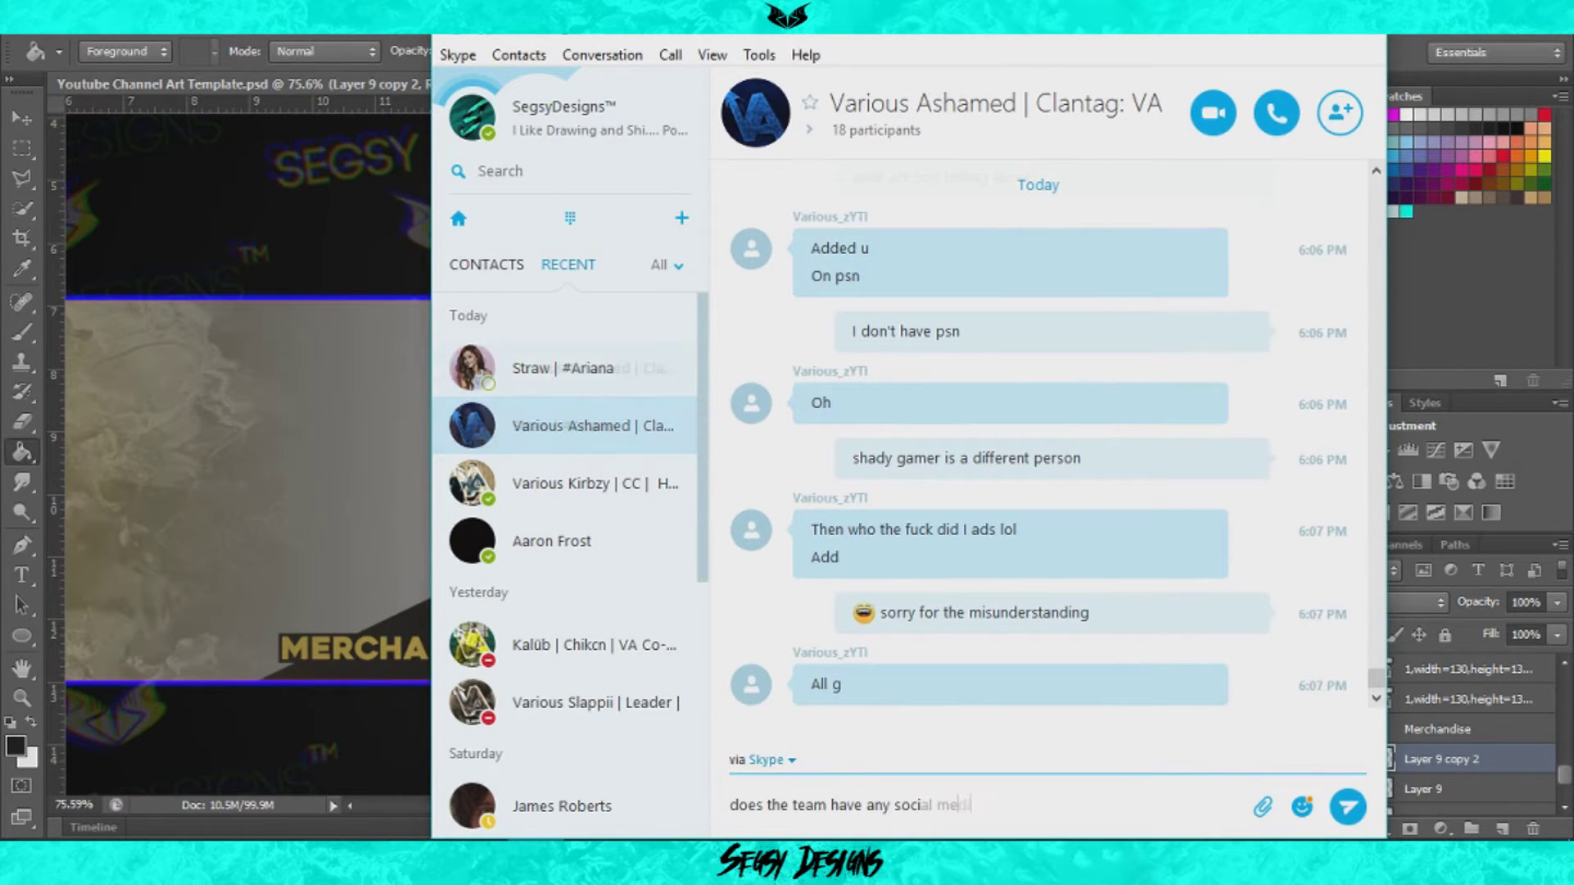
Step: Ask the group whether they have social media and, if so, which accounts
{"action": "type", "text": "dia?"}
{"action": "key", "text": "Return"}
{"action": "type", "text": "and if so co"}
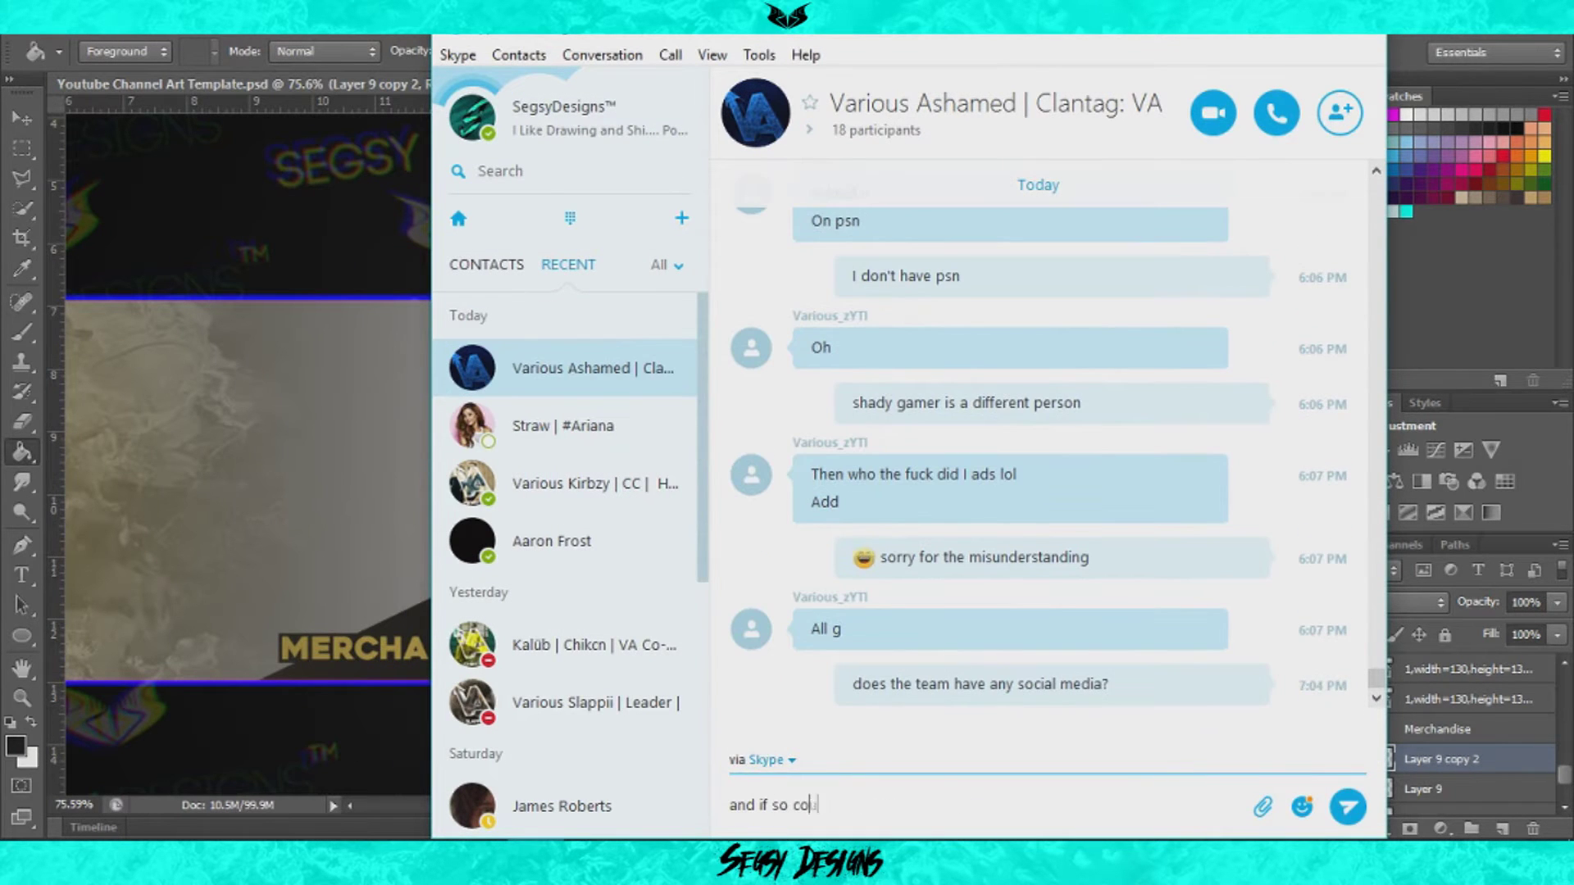
{"action": "type", "text": "l of them?"}
{"action": "key", "text": "Return"}
Step: Explain the banner in progress, mention missing the name, and request links to the accounts
{"action": "type", "text": "I'm currently making"}
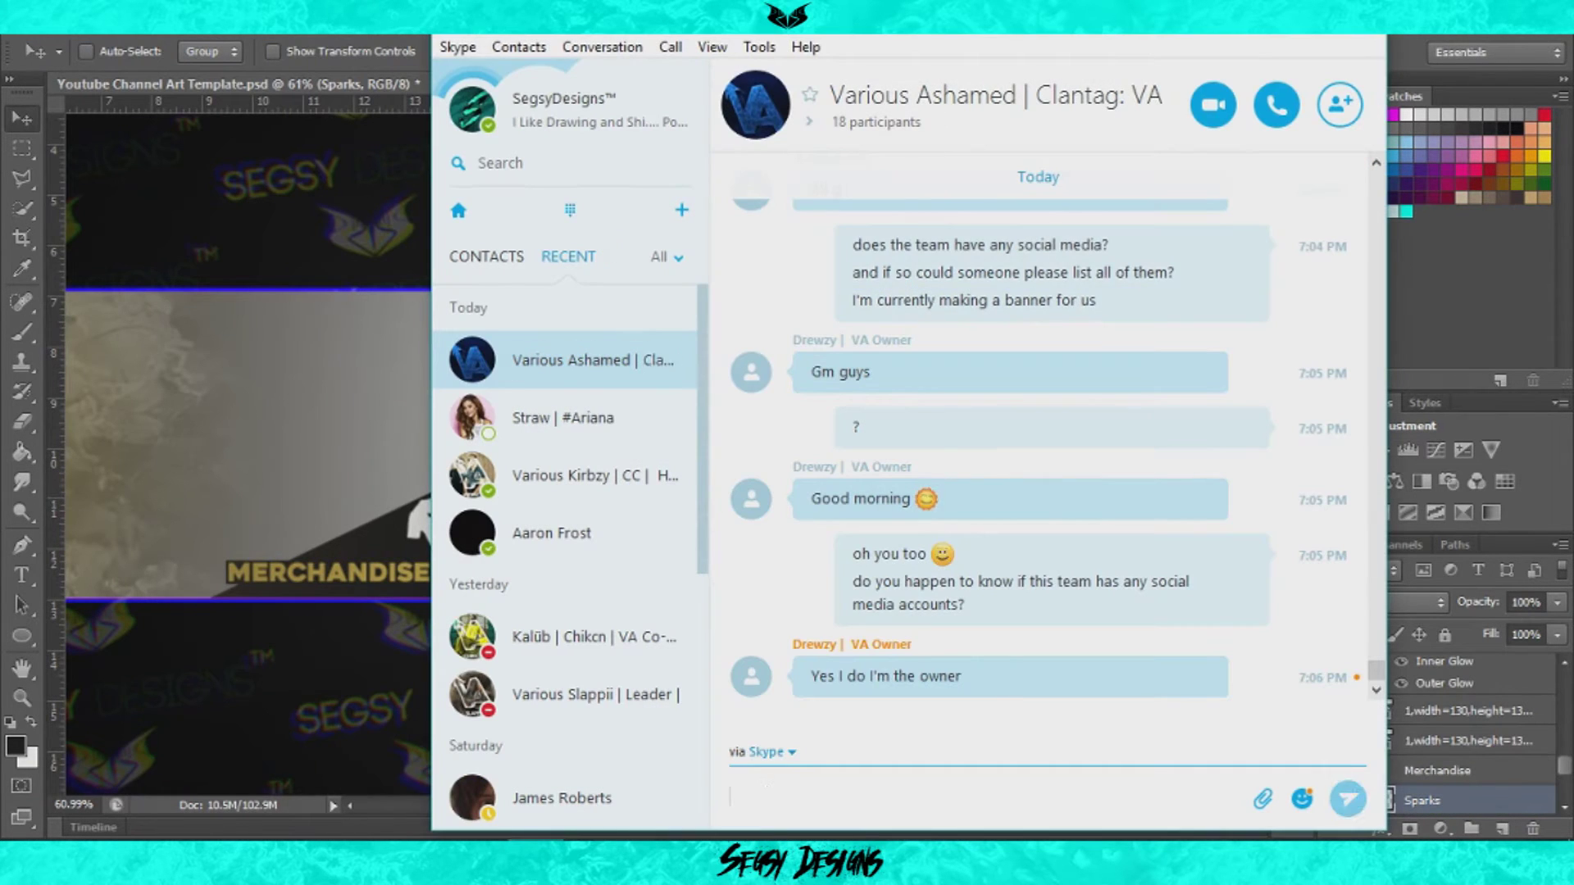
{"action": "type", "text": "idn't see the name xD"}
{"action": "key", "text": "Return"}
{"action": "type", "text": "could "}
{"action": "type", "text": "inks to them?"}
{"action": "key", "text": "Return"}
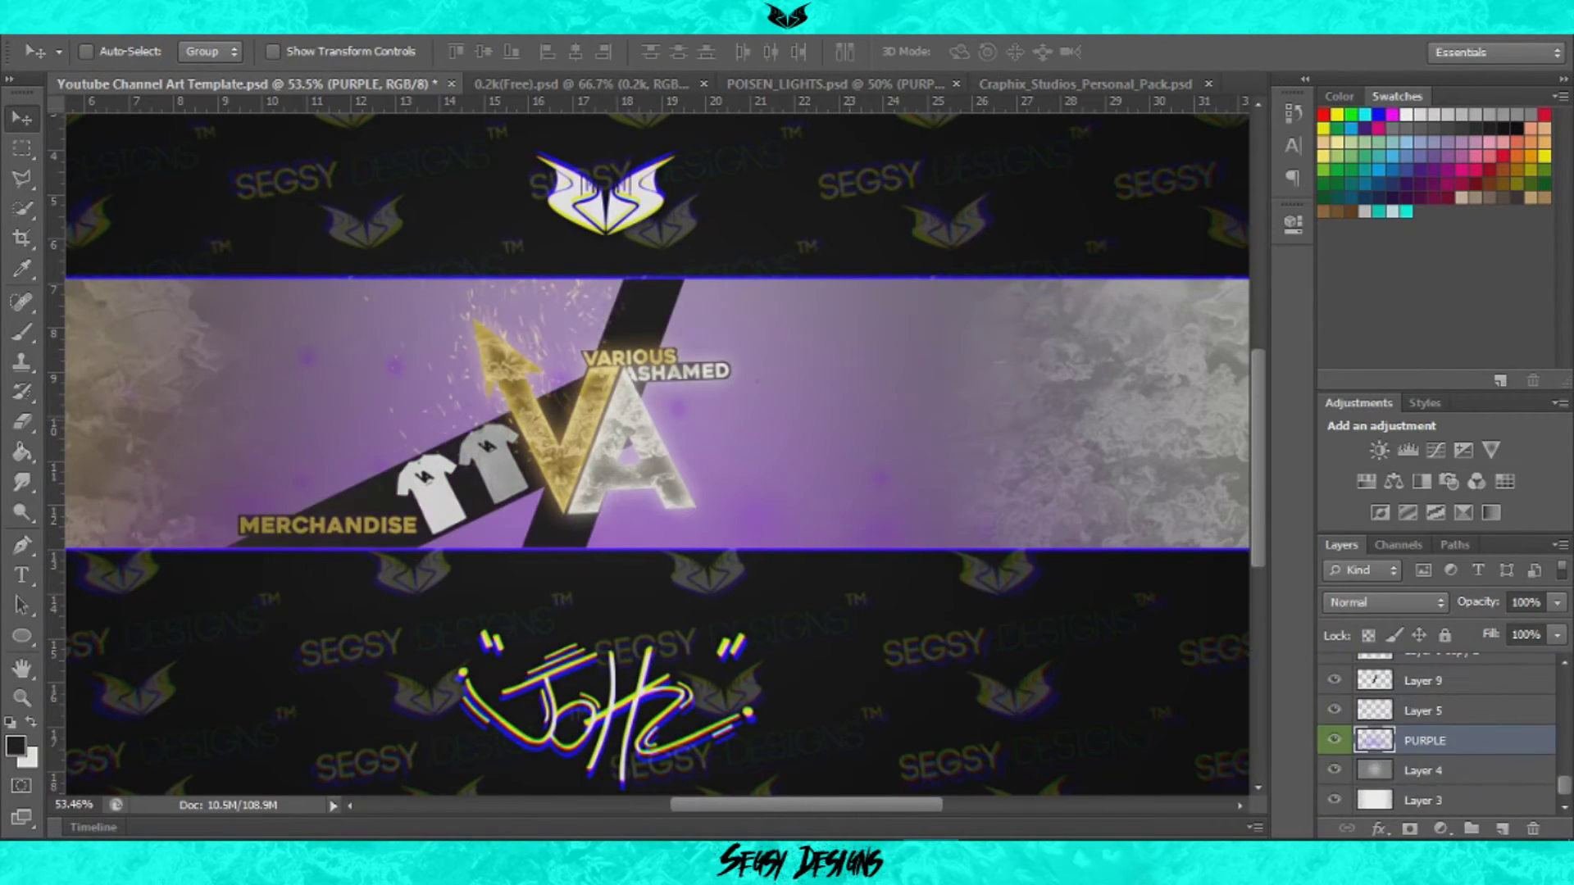
Step: Shift the background hue from purple to gold and make the sparks black and white
{"action": "left_click_drag", "start_coordinate": [1115, 367], "coordinate": [1216, 367]}
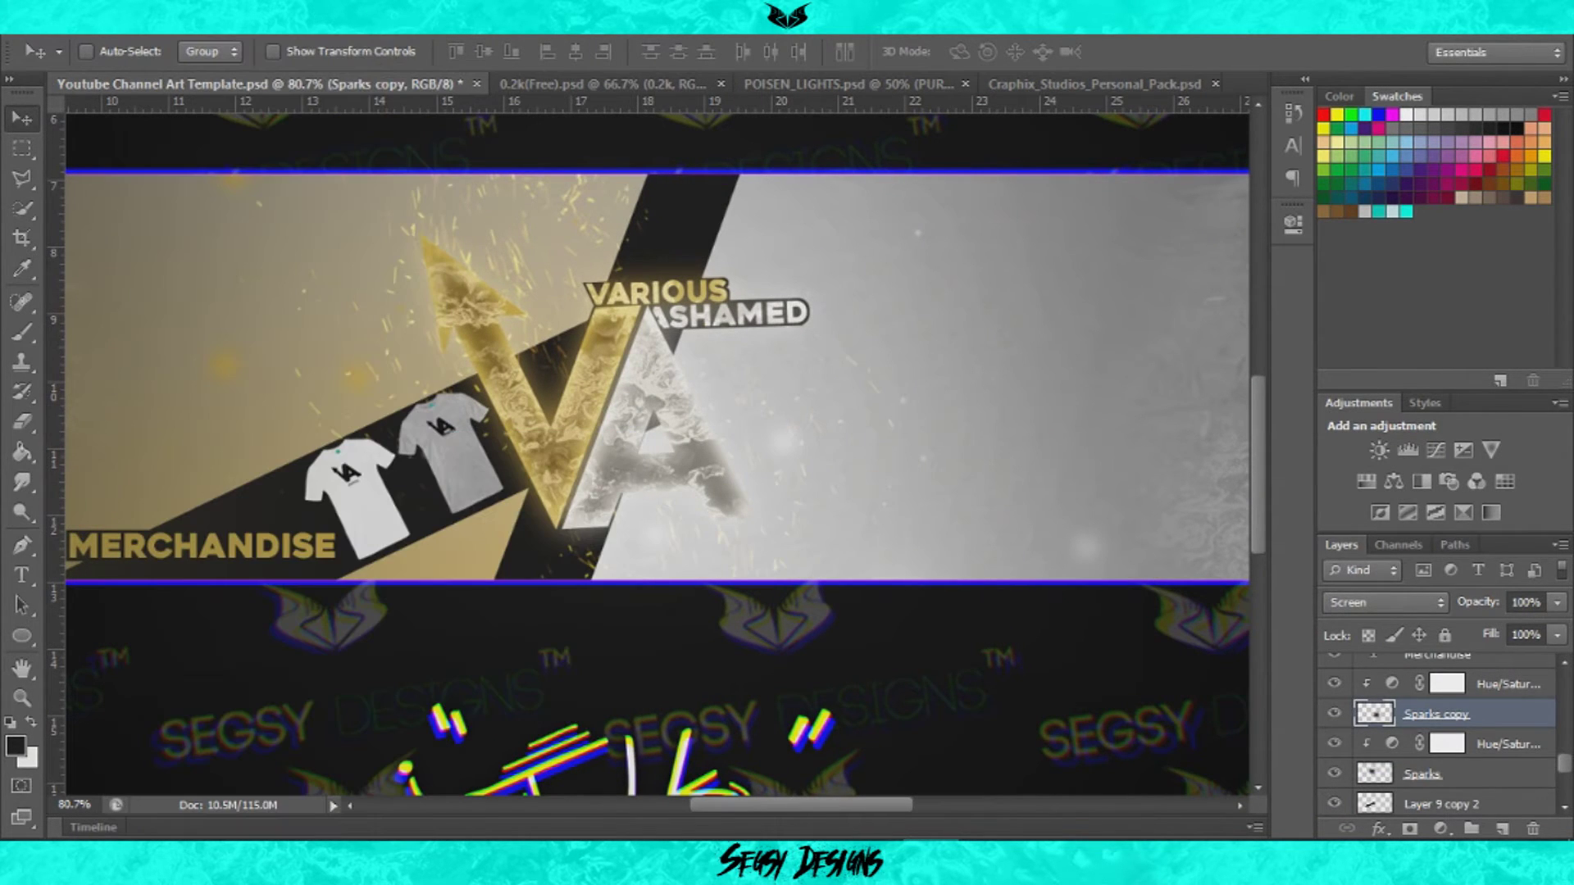
{"action": "left_click", "coordinate": [1441, 829]}
{"action": "left_click", "coordinate": [1426, 601]}
{"action": "left_click_drag", "start_coordinate": [986, 392], "coordinate": [1001, 410]}
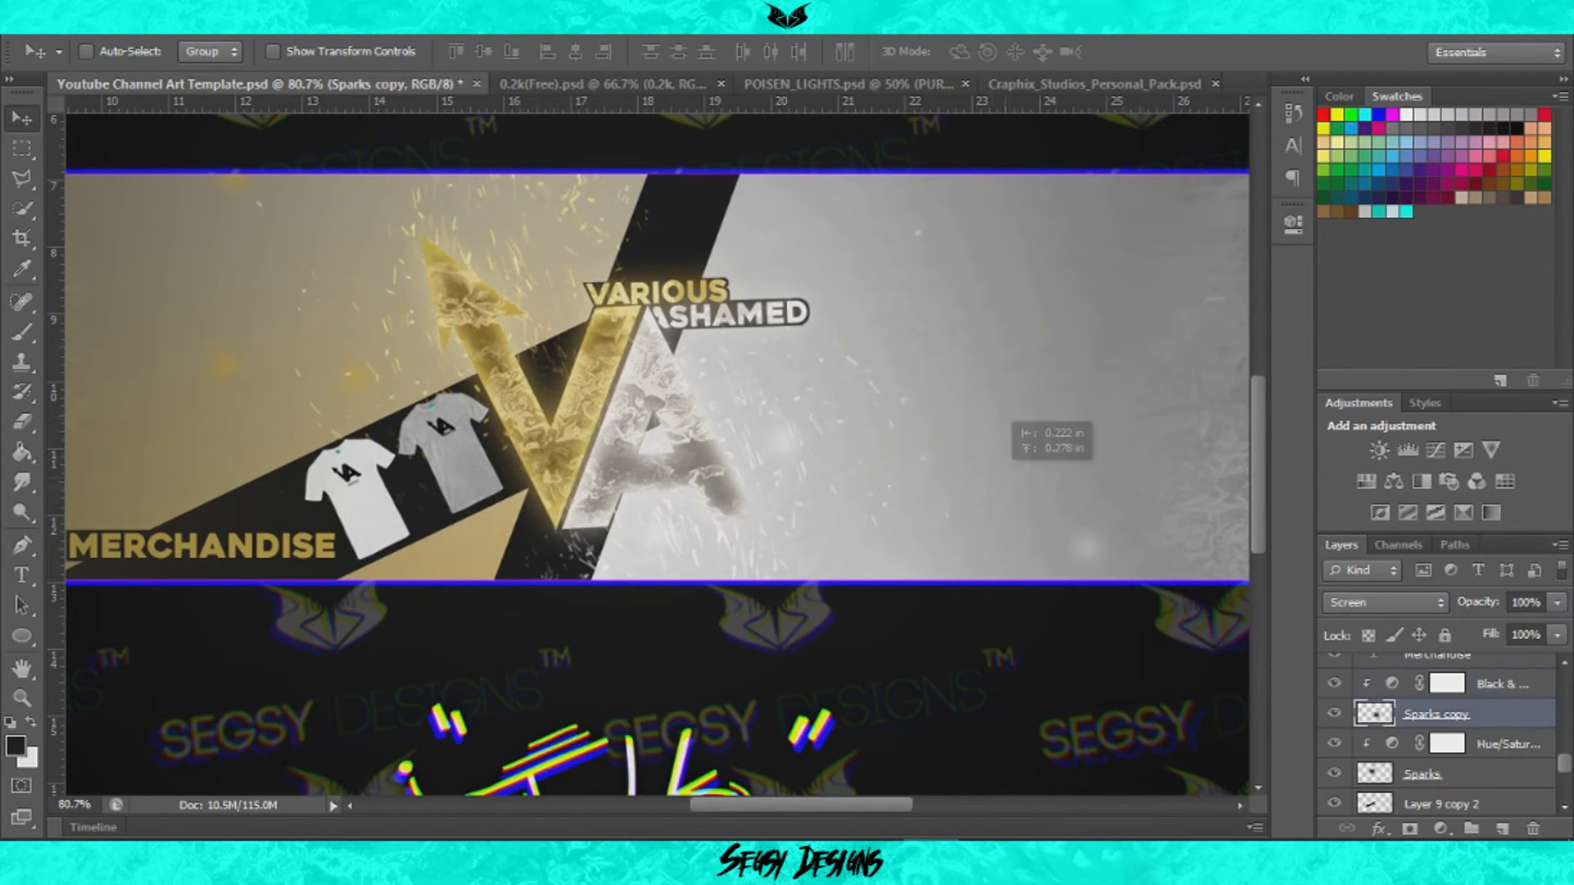
{"action": "key", "text": "e"}
{"action": "scroll", "coordinate": [1435, 730], "scroll_direction": "up", "scroll_amount": 3}
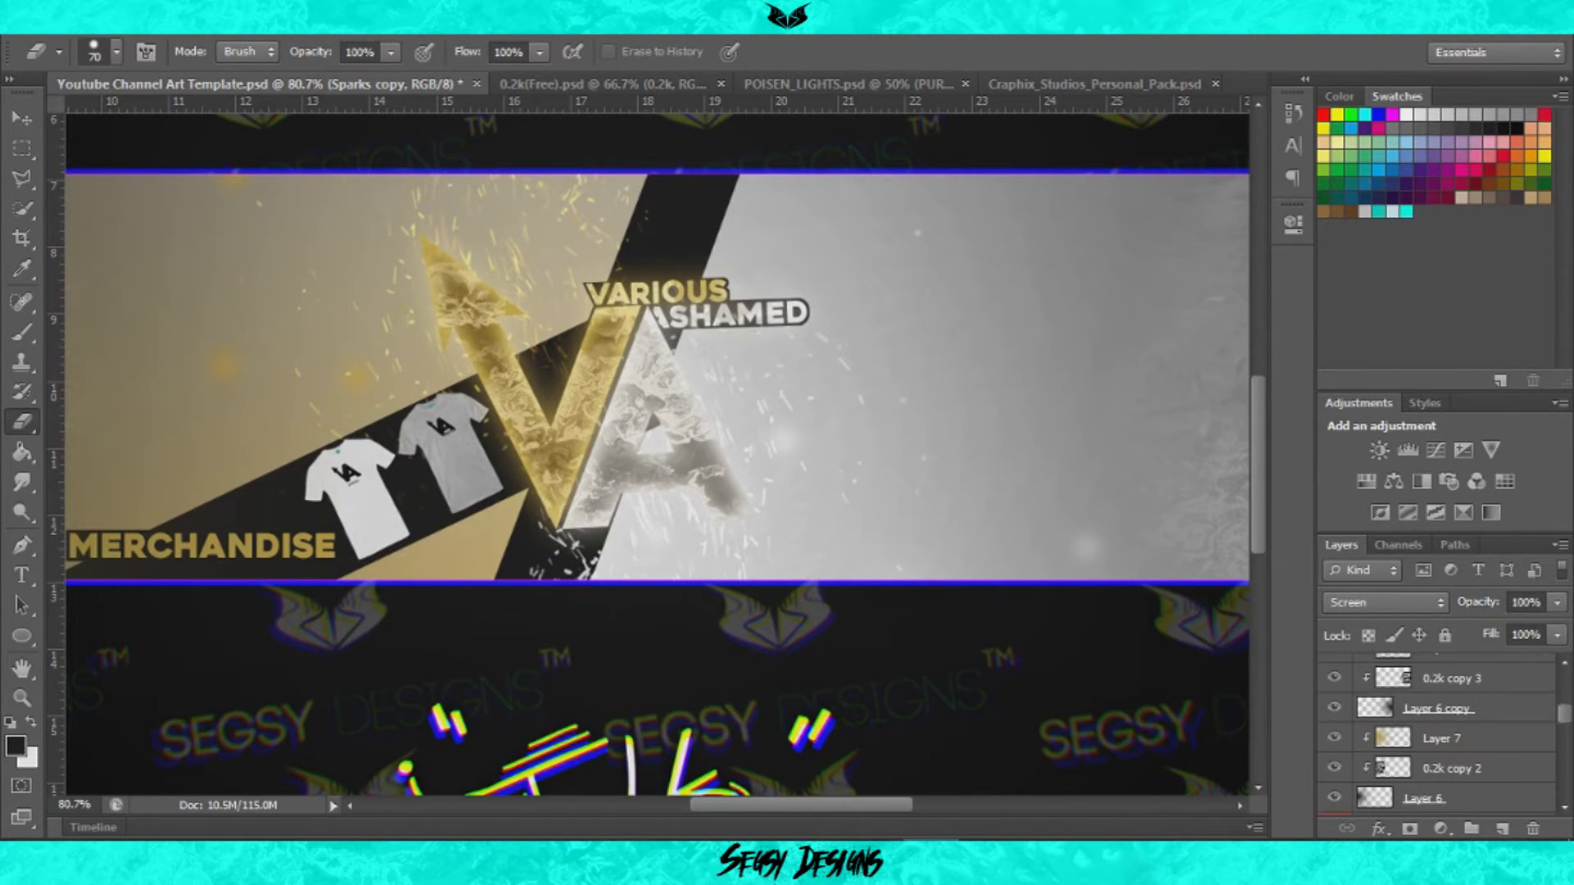
Step: Inspect the layer styles of both VA logo copies
{"action": "double_click", "coordinate": [1459, 695]}
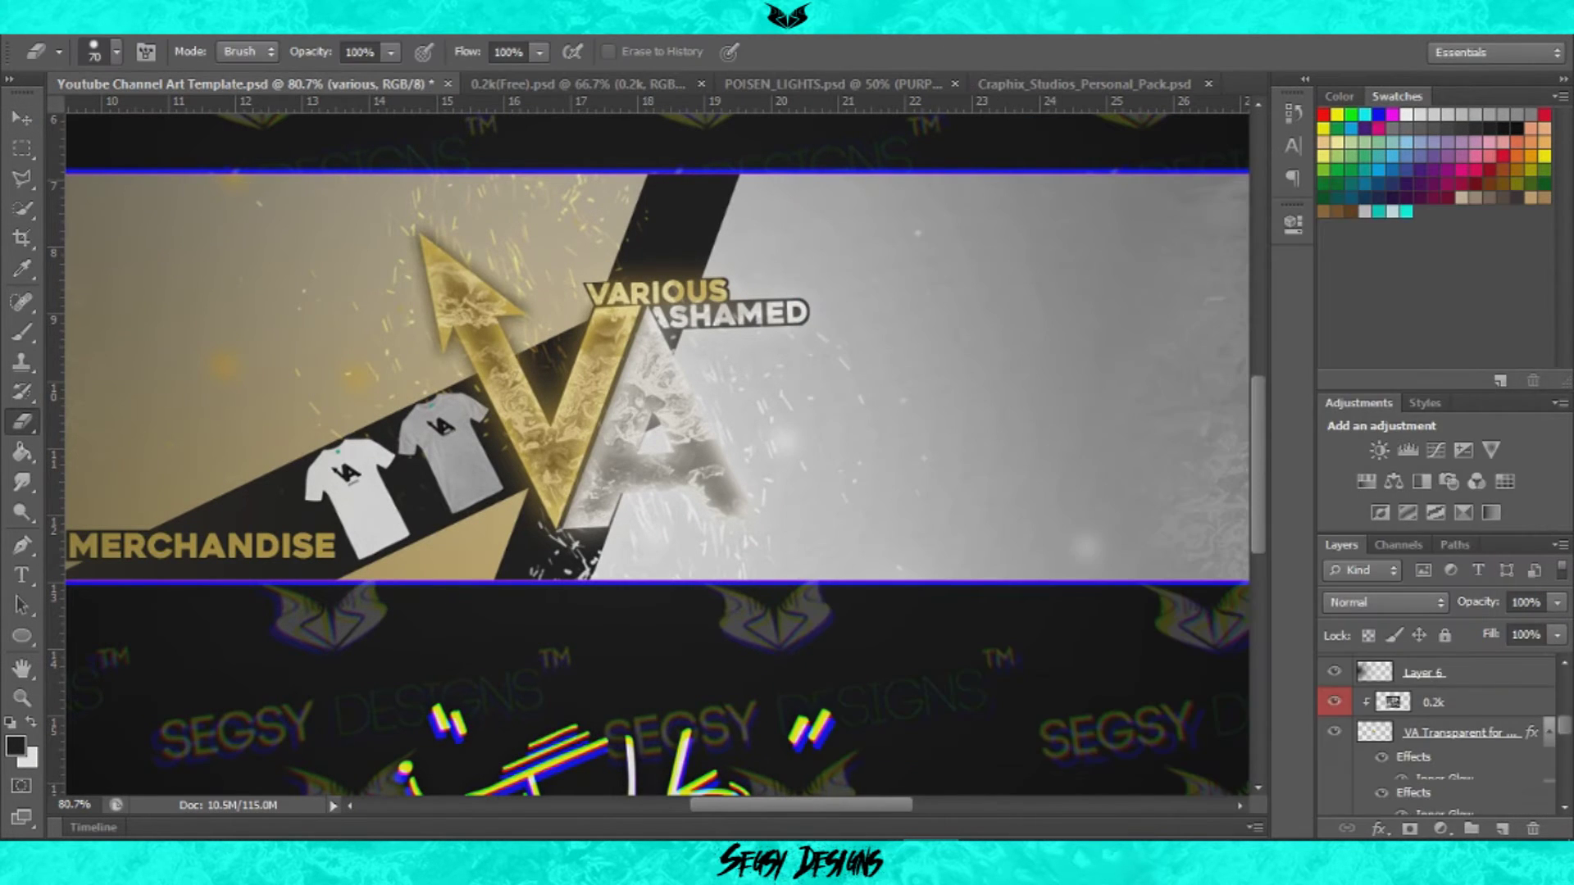
{"action": "double_click", "coordinate": [1460, 695]}
{"action": "key", "text": "Return"}
{"action": "scroll", "coordinate": [722, 435], "scroll_direction": "up", "scroll_amount": 2}
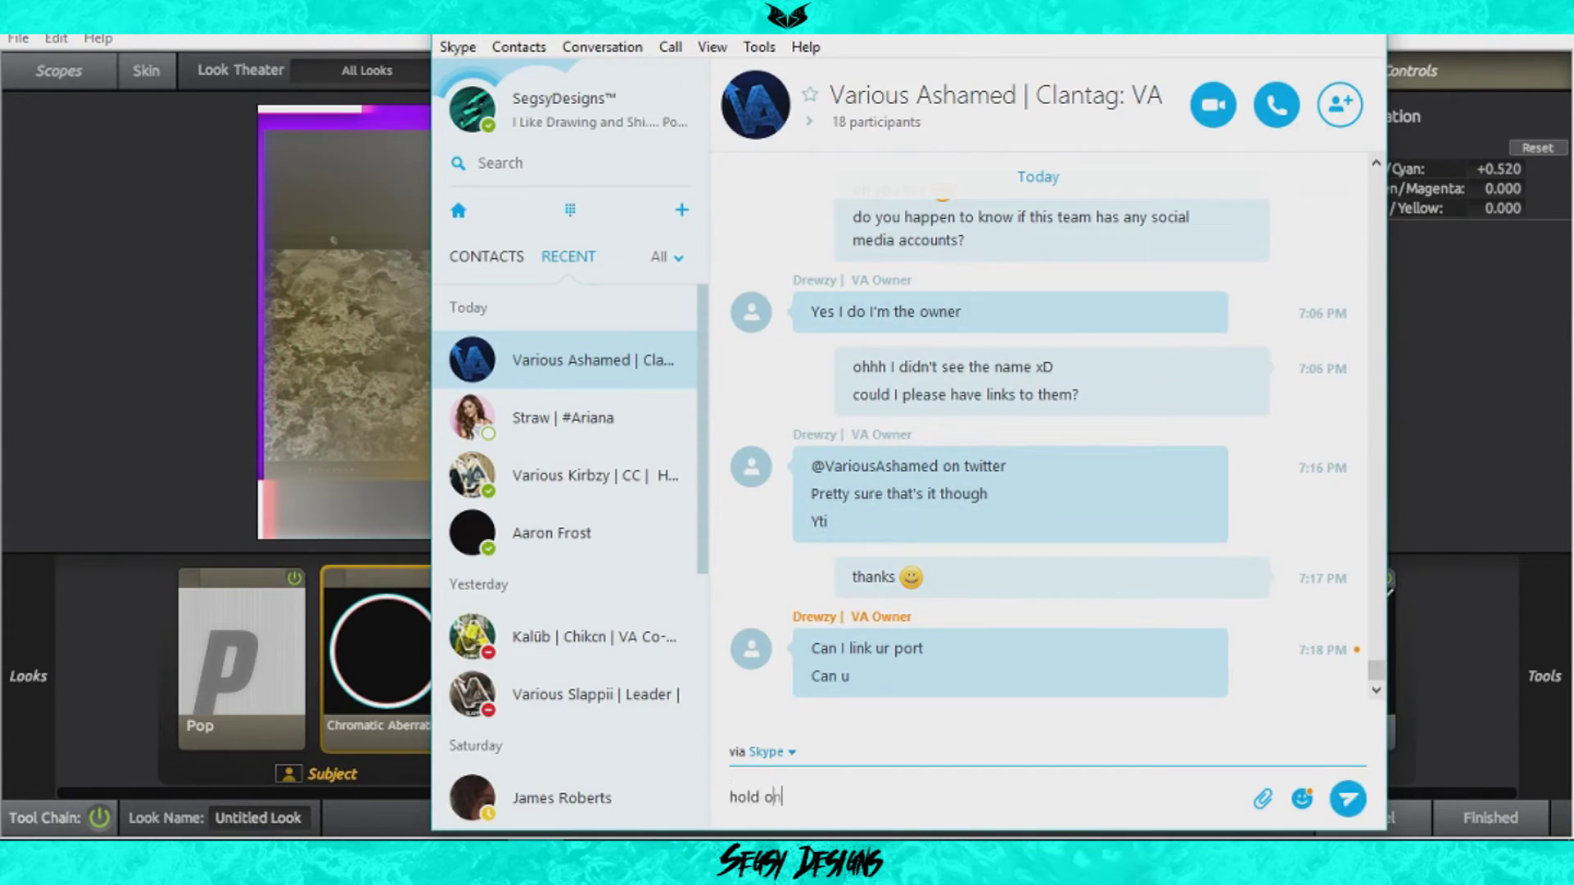
Step: Send the portfolio link in the Skype group chat
{"action": "scroll", "coordinate": [584, 369], "scroll_direction": "up", "scroll_amount": 5}
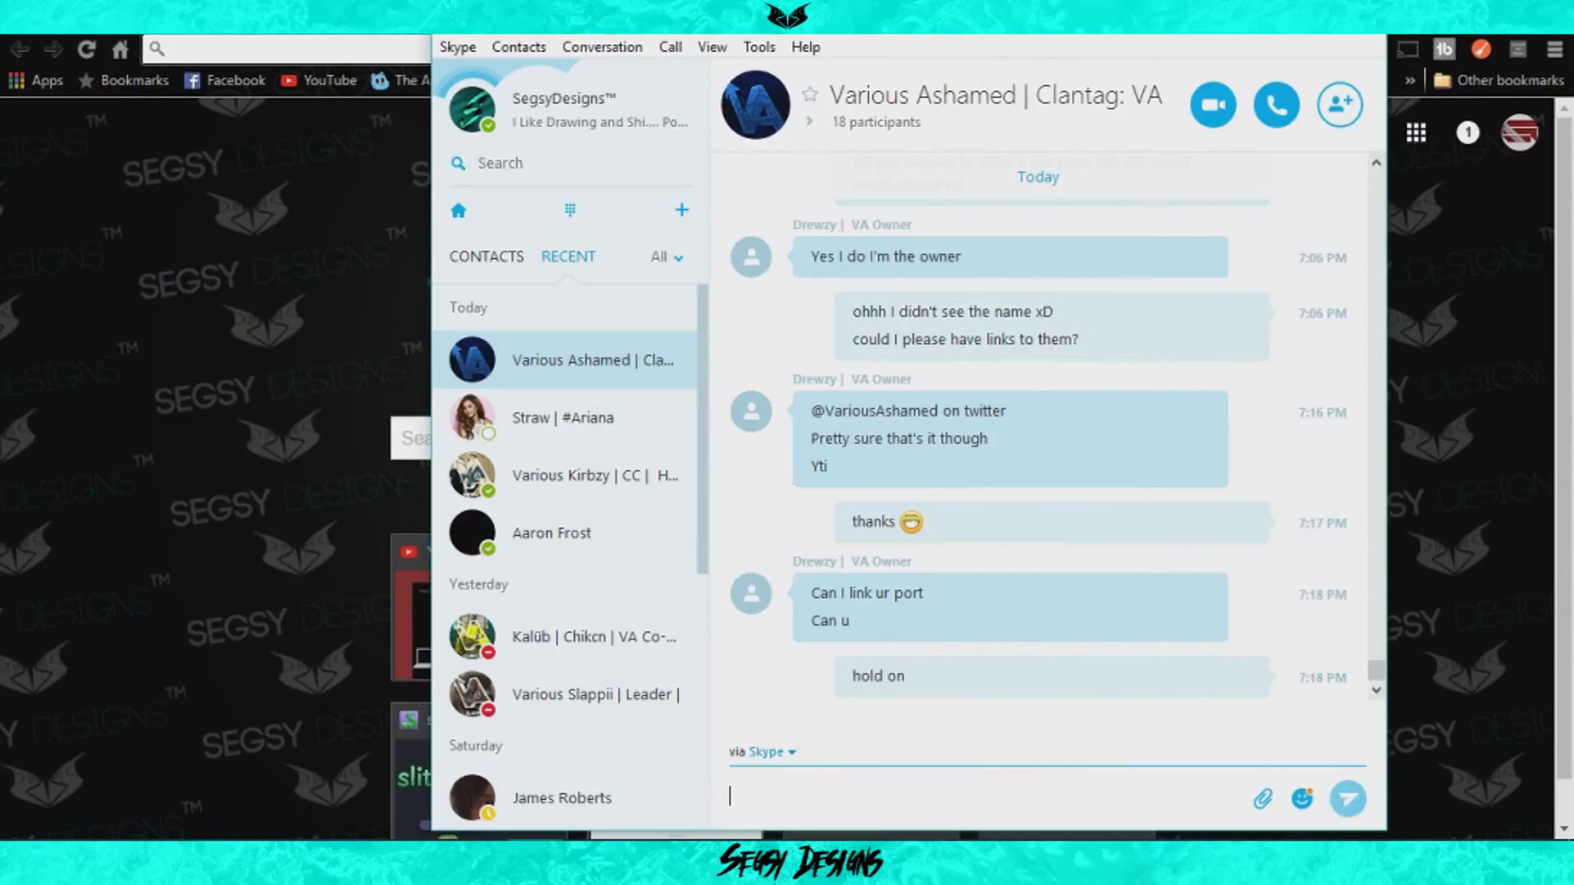
{"action": "key", "text": "Return"}
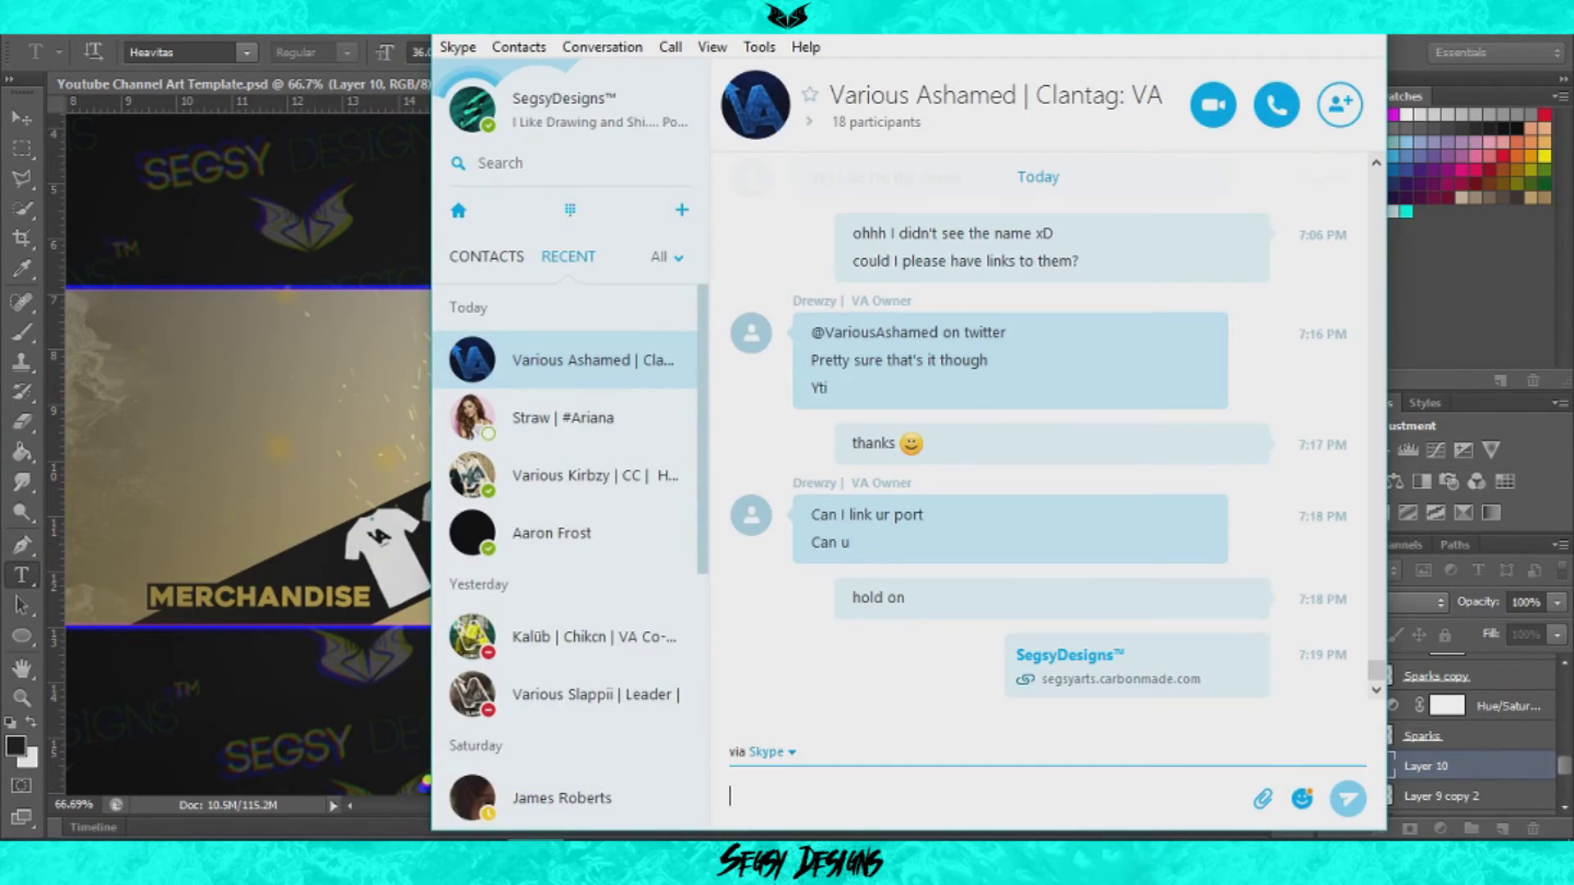
{"action": "key", "text": "BackSpace"}
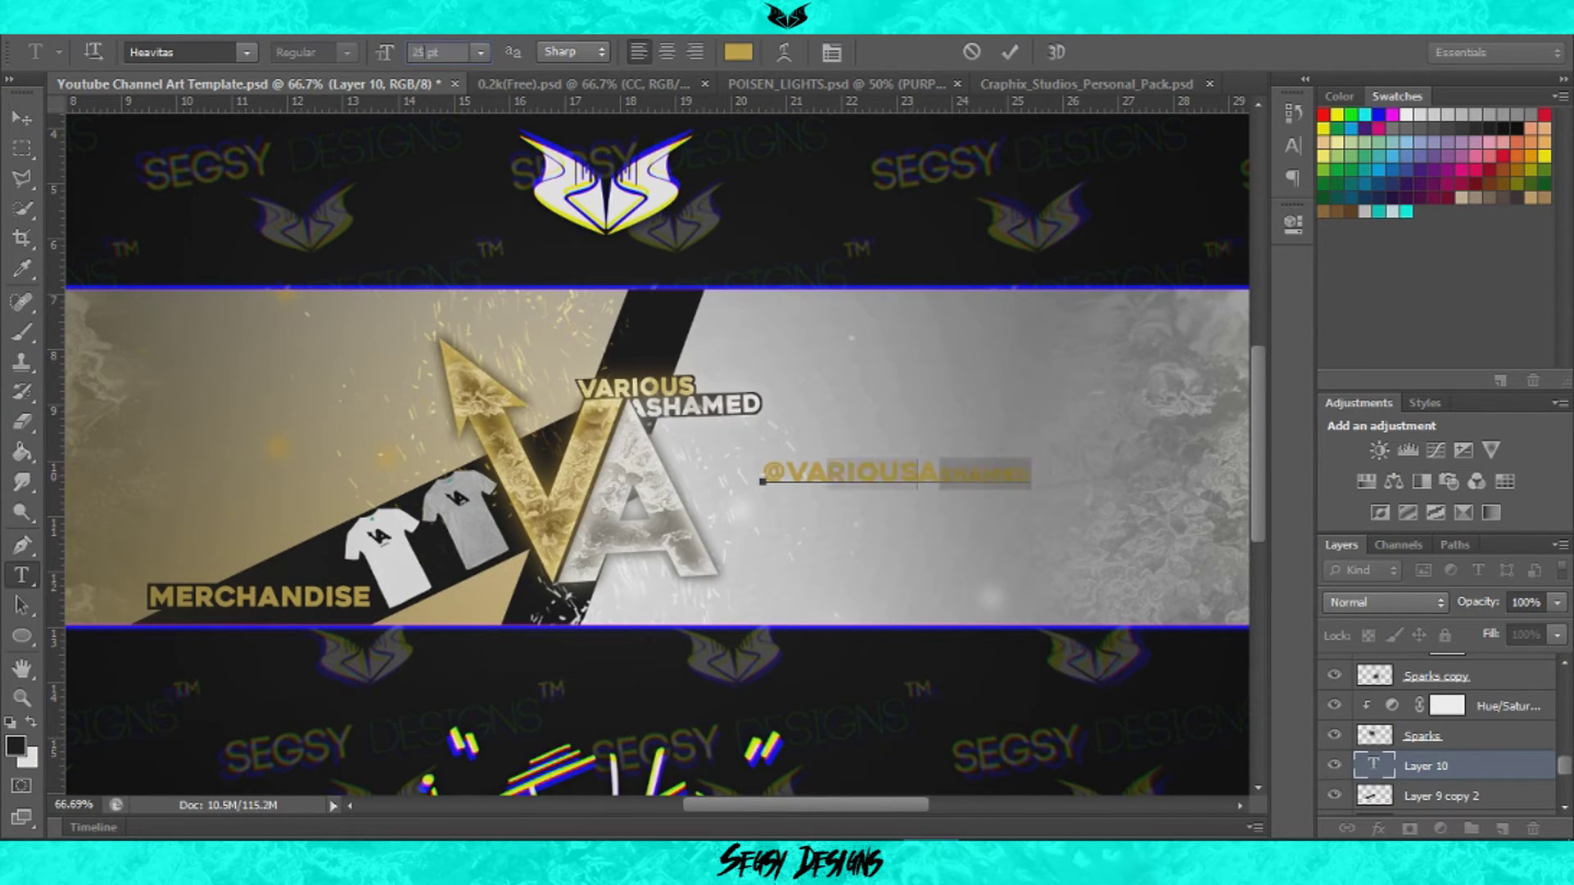
{"action": "key", "text": "ctrl+Return"}
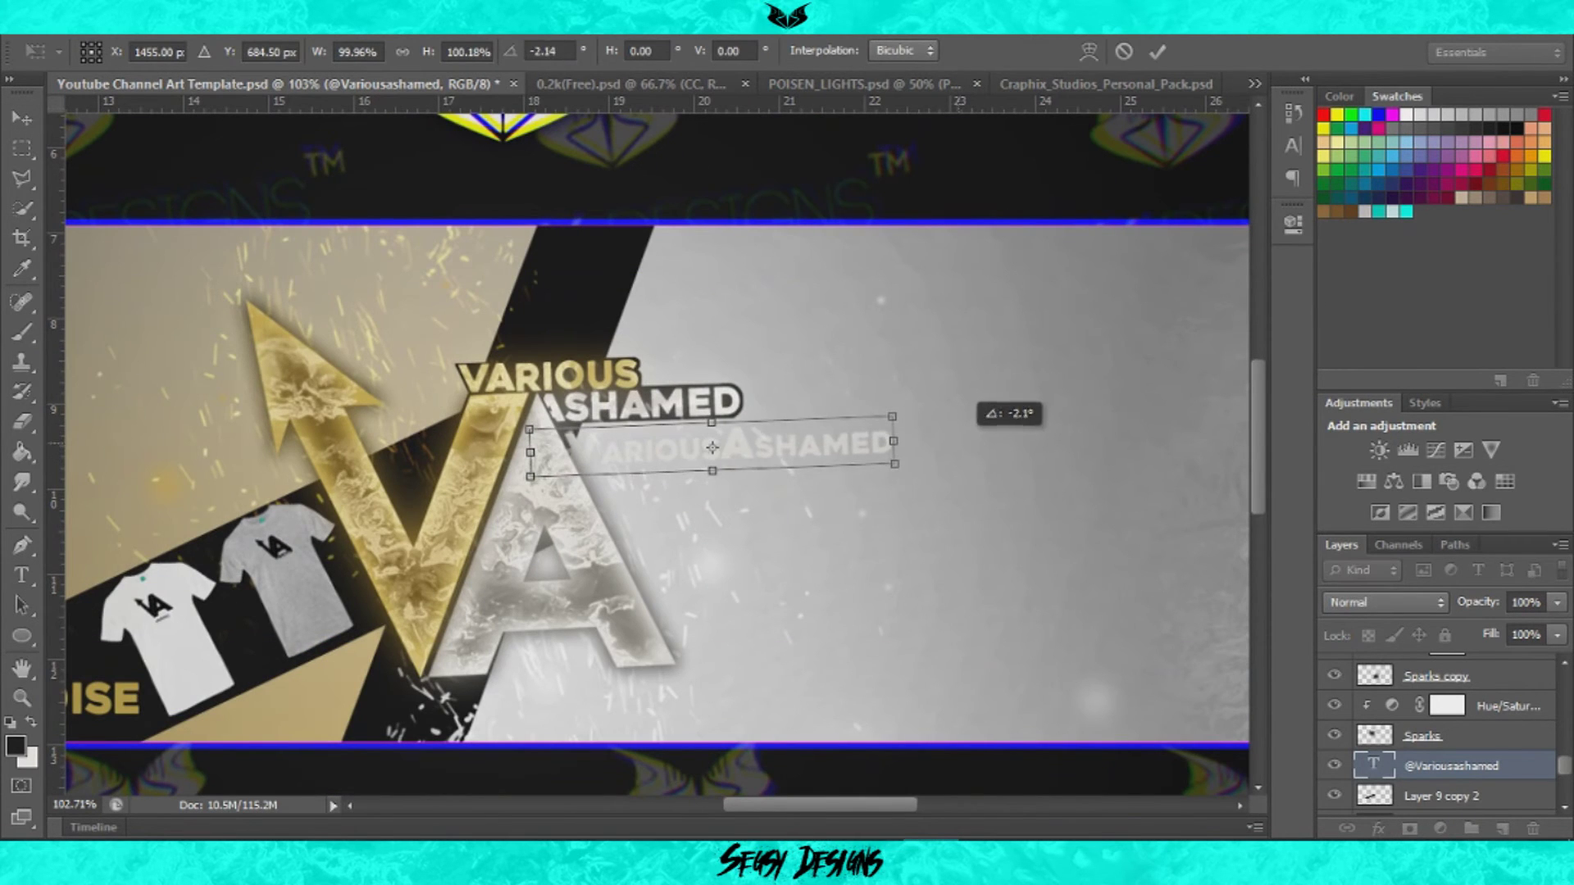
{"action": "key", "text": "Return"}
{"action": "left_click_drag", "start_coordinate": [721, 426], "coordinate": [783, 451]}
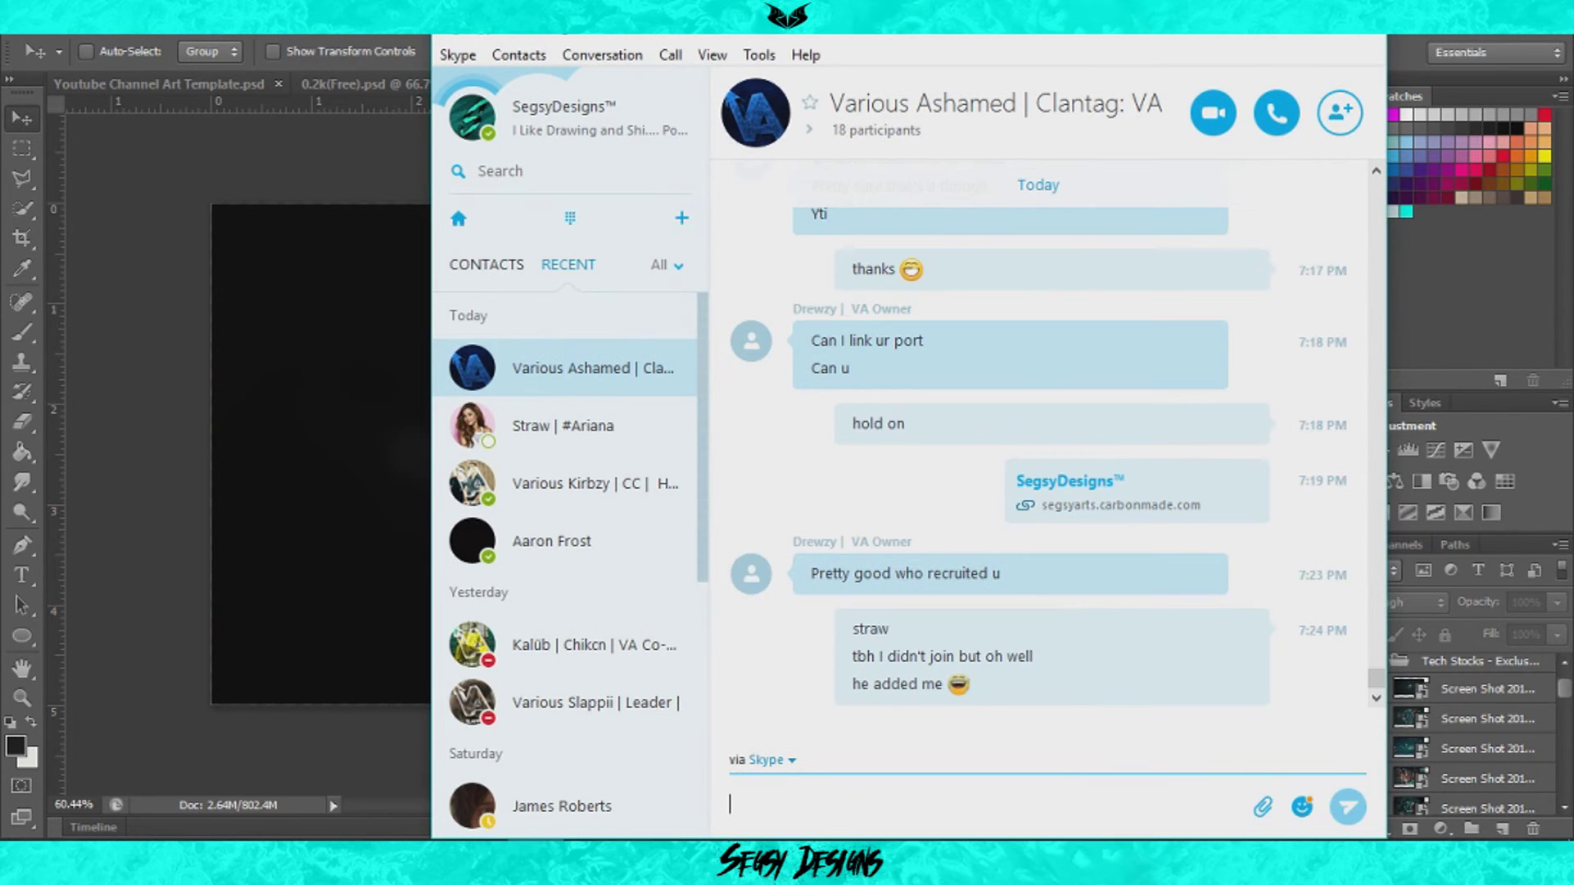
Step: Ask in Skype whether something is wrong, then start resizing the world-map texture
{"action": "type", "text": "there something wrong?"}
{"action": "key", "text": "Return"}
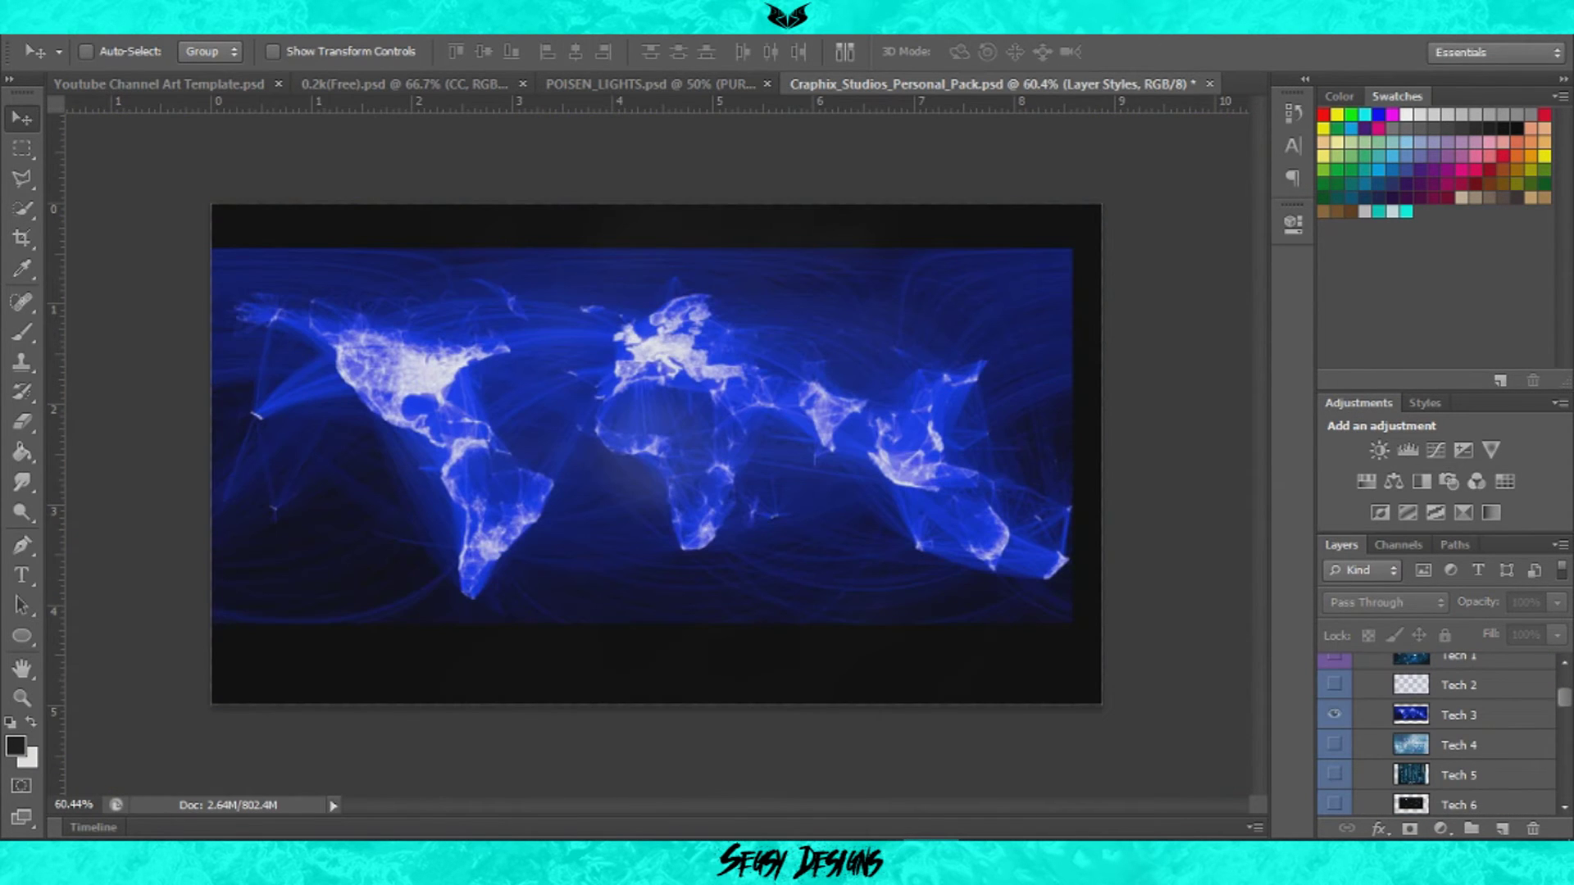
{"action": "key", "text": "ctrl+0"}
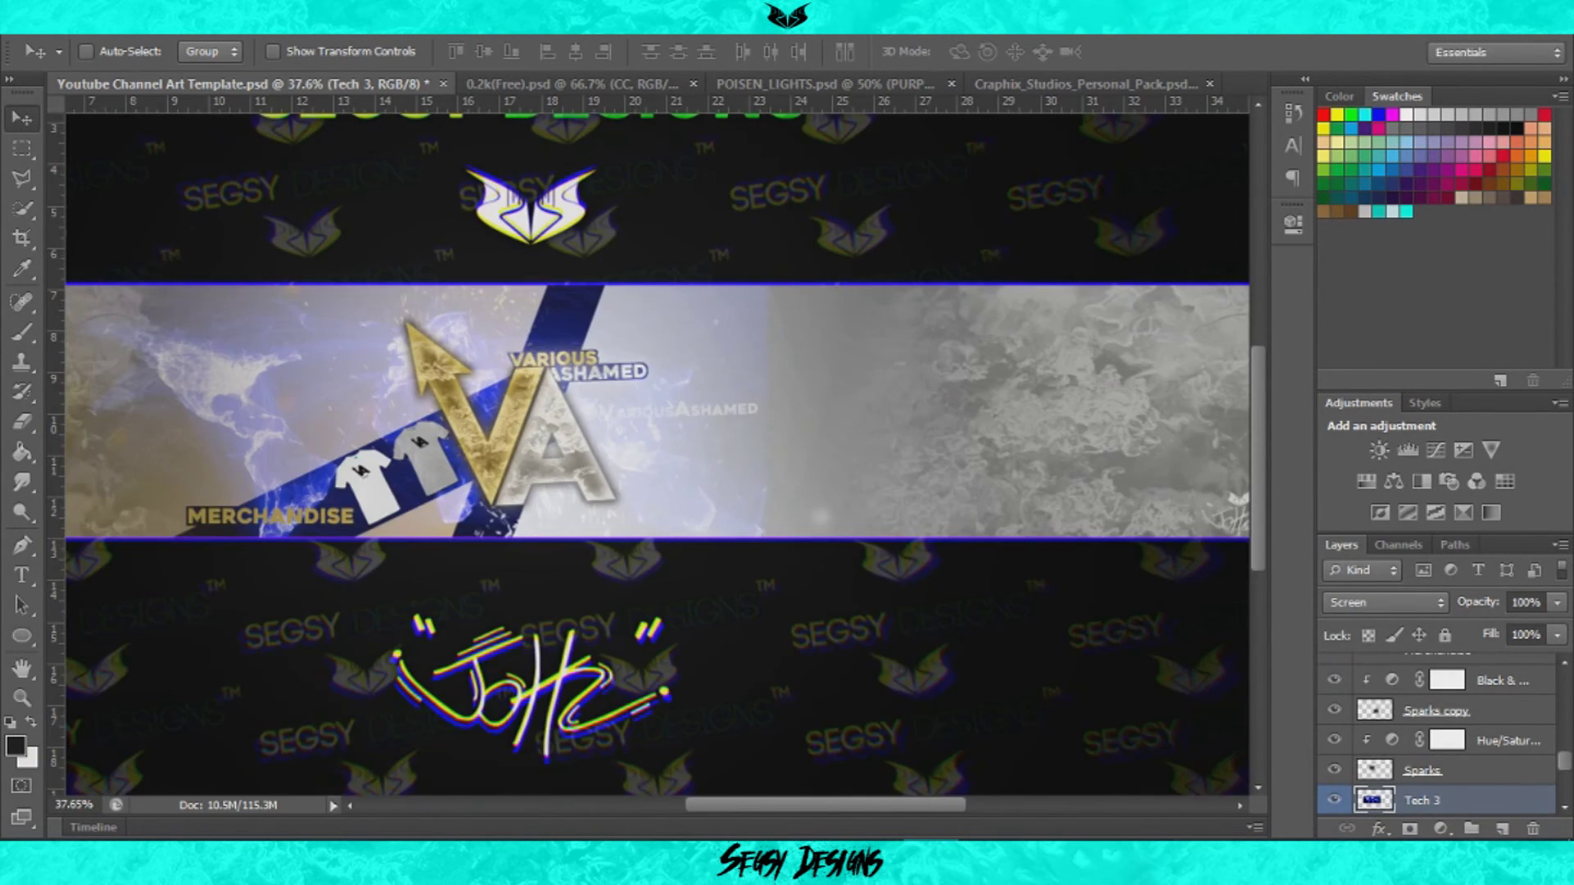
{"action": "key", "text": "ctrl+t"}
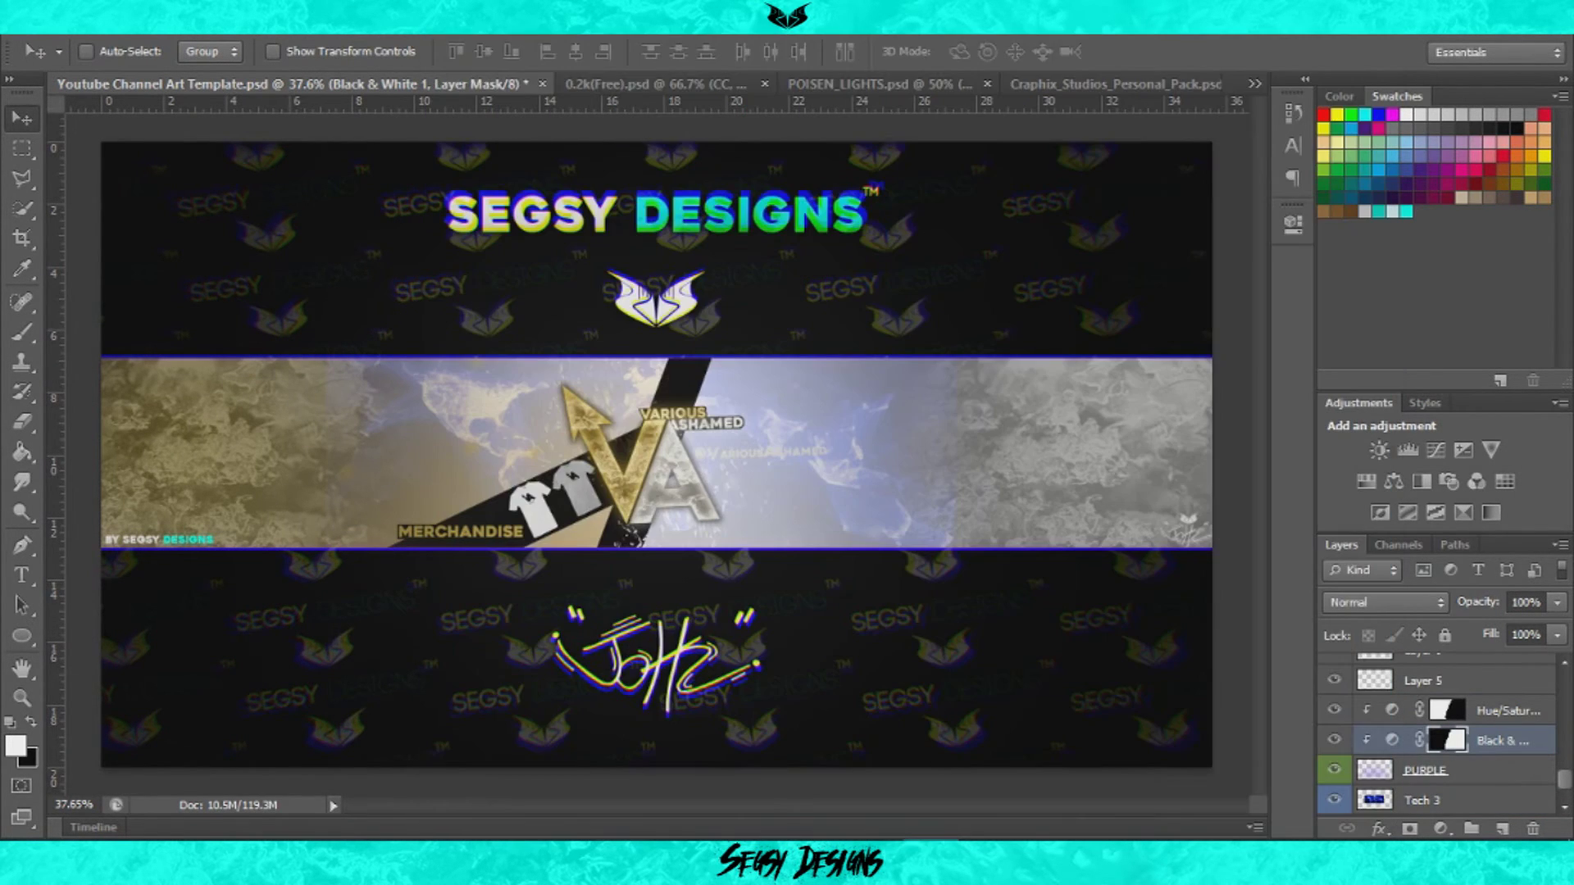
Step: Choose the Eraser for the texture edges and send another Skype reply
{"action": "right_click", "coordinate": [22, 421]}
{"action": "left_click", "coordinate": [123, 419]}
{"action": "type", "text": "ed me"}
{"action": "key", "text": "Return"}
Step: Send the Skype reply 'I was being lazy and procrastinating', then start another with 'so'
{"action": "type", "text": "I was being lazy and p"}
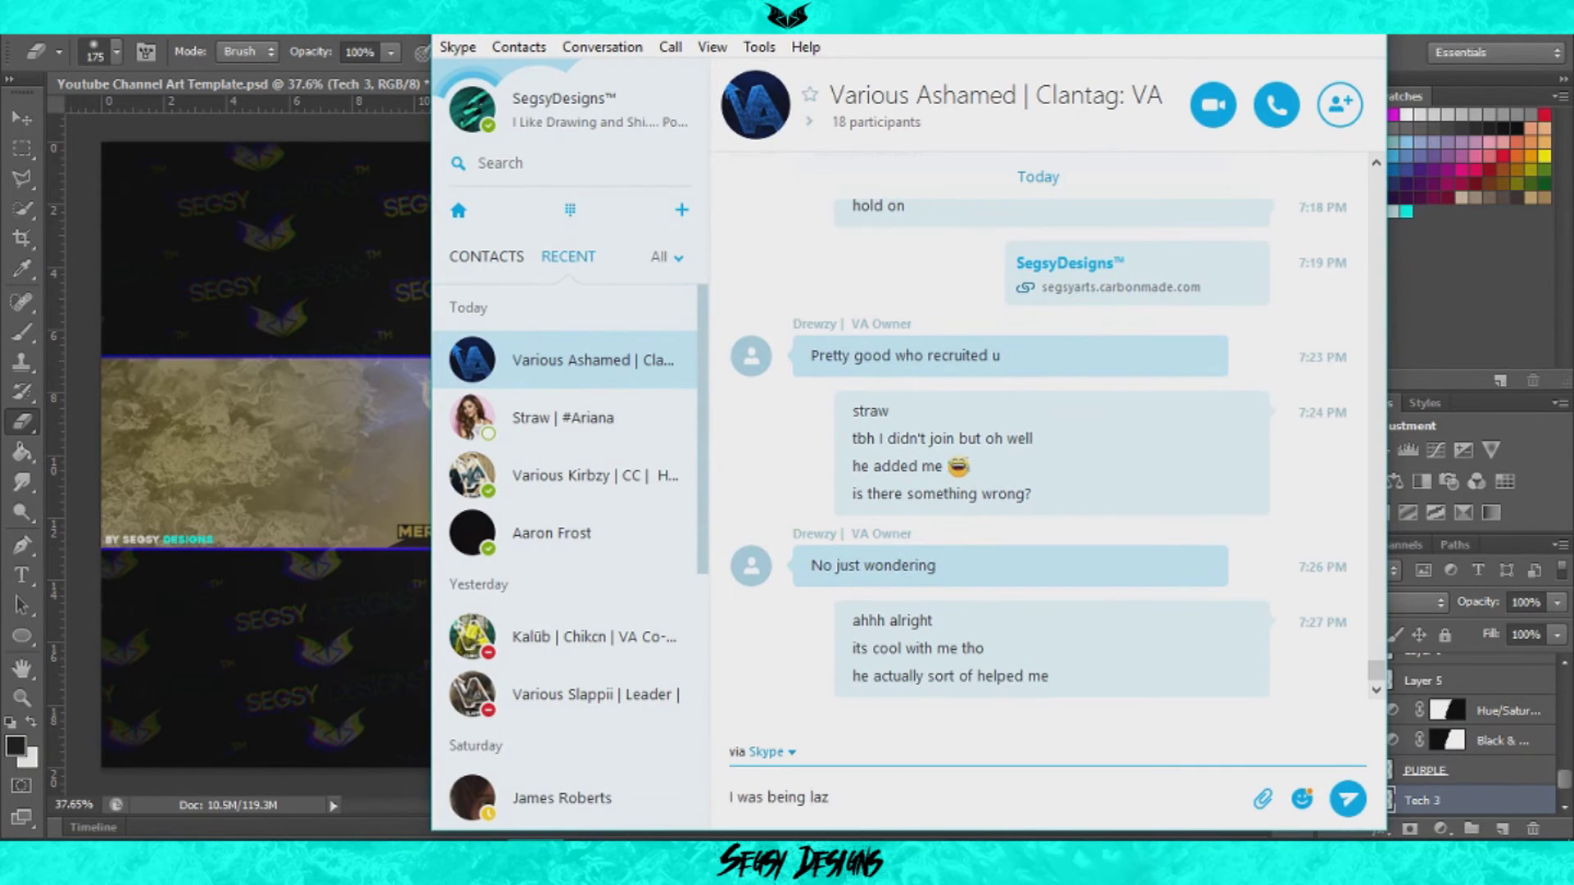
{"action": "type", "text": "rocrastinating"}
{"action": "key", "text": "Return"}
{"action": "type", "text": "so"}
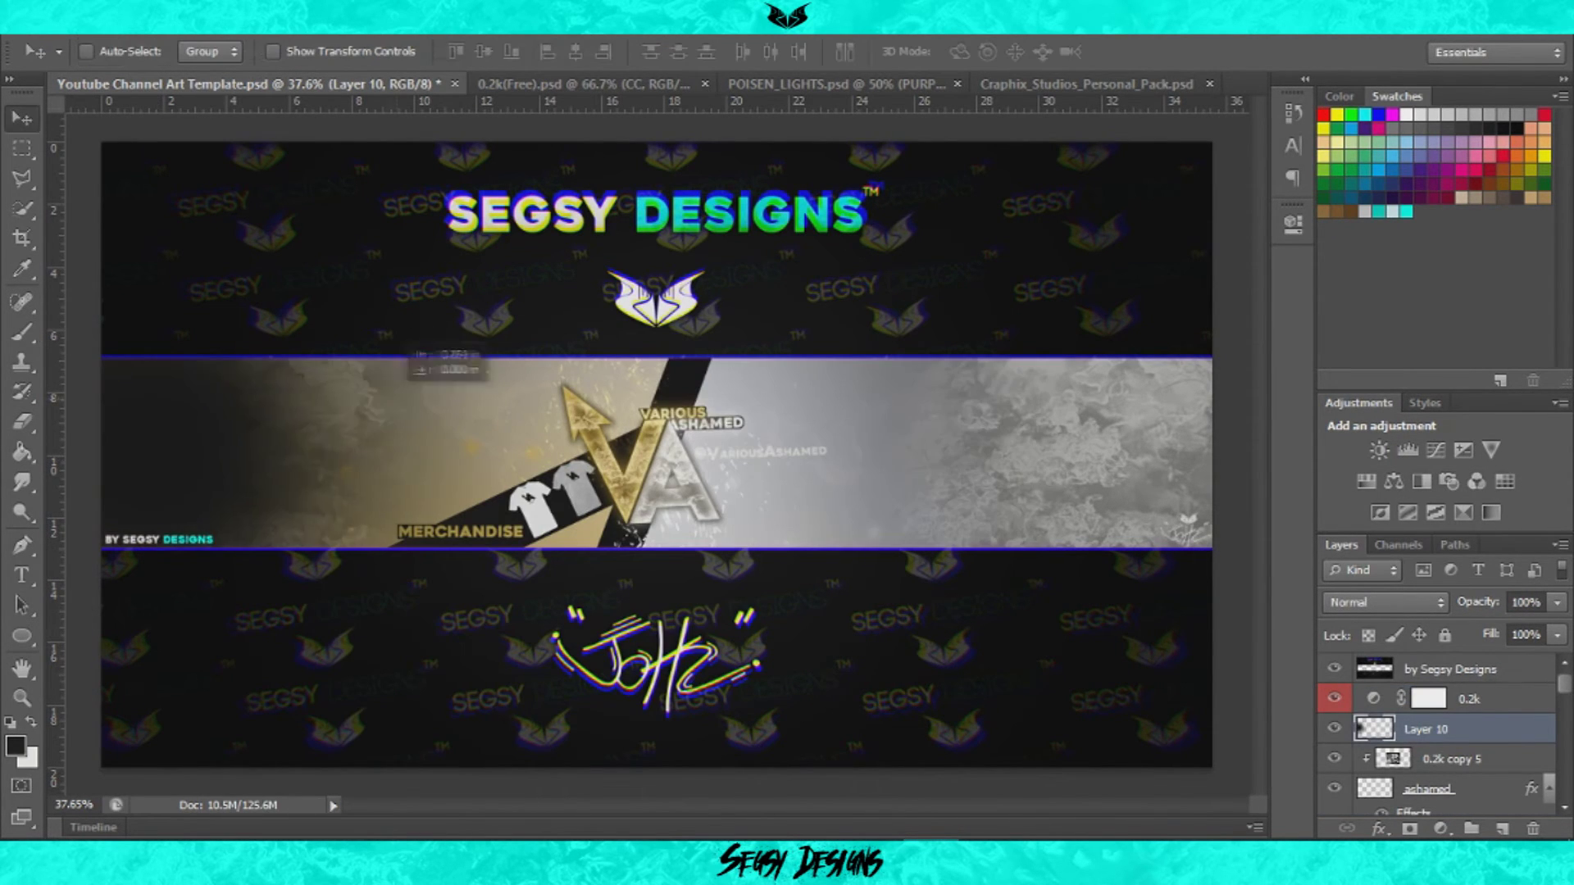
Step: Fade Layer 10 to about 48% opacity, then duplicate it and flip the copy horizontally
{"action": "left_click_drag", "start_coordinate": [1558, 603], "coordinate": [1496, 629]}
{"action": "key", "text": "ctrl+j"}
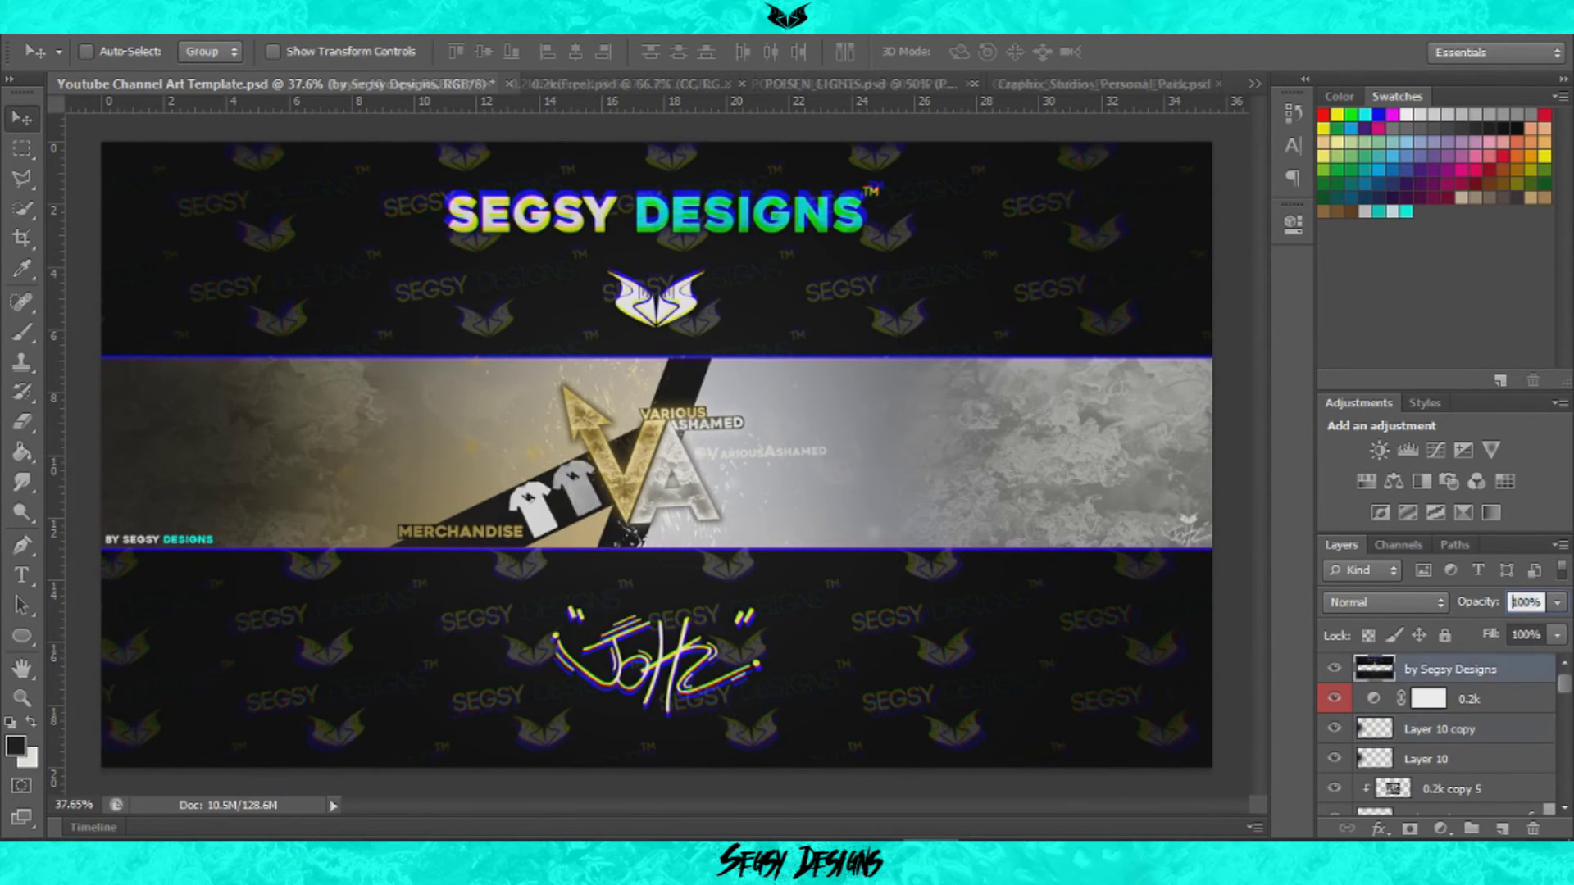
{"action": "type", "text": "55"}
{"action": "left_click", "coordinate": [510, 690]}
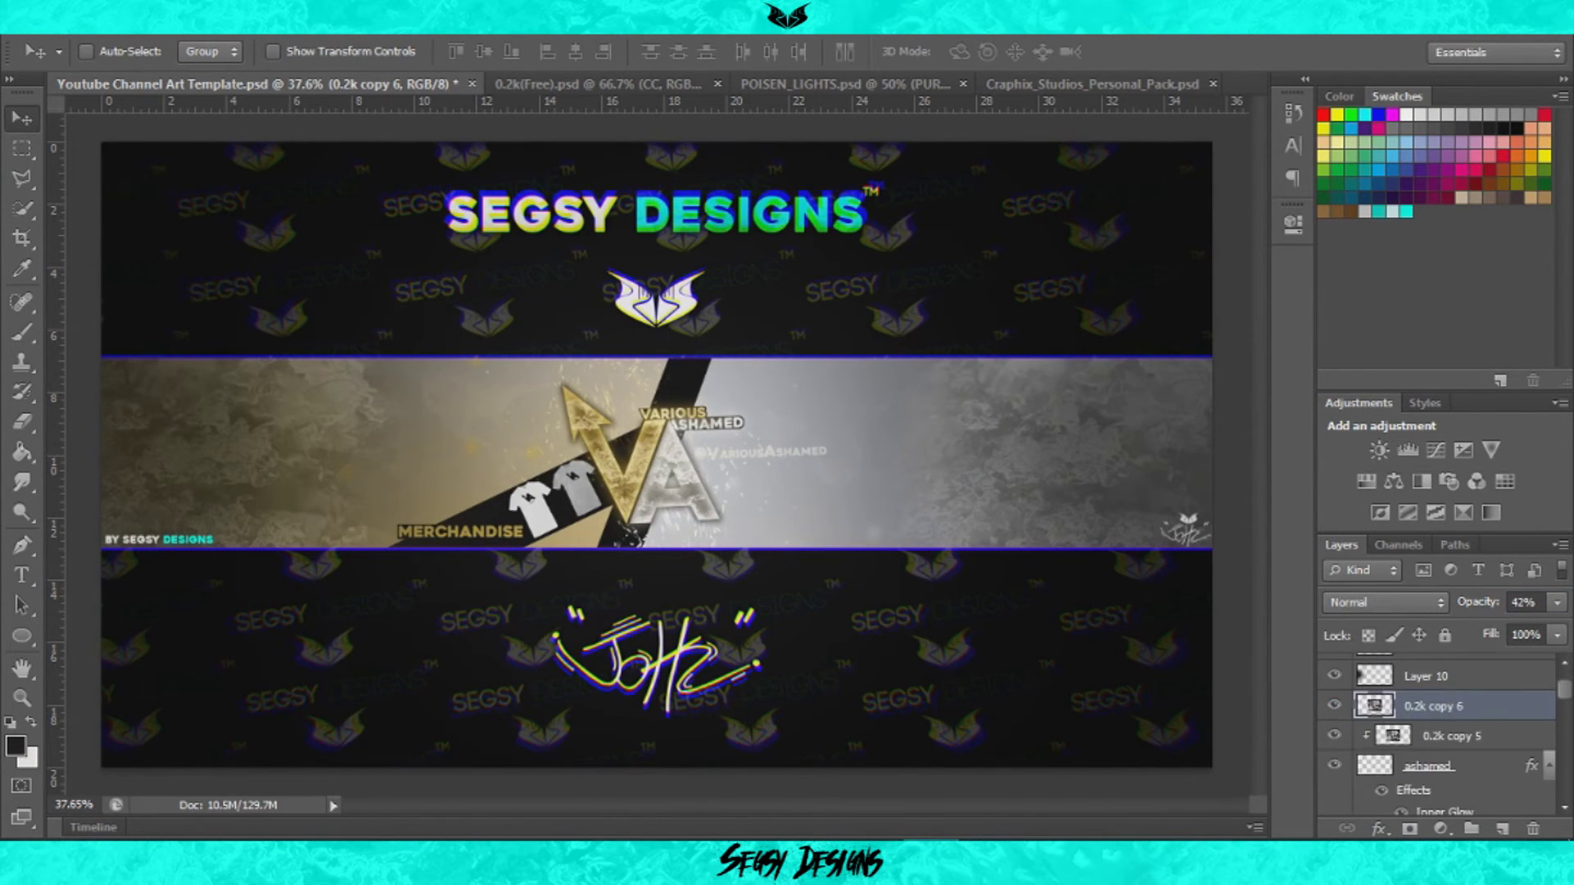
{"action": "right_click", "coordinate": [1438, 698]}
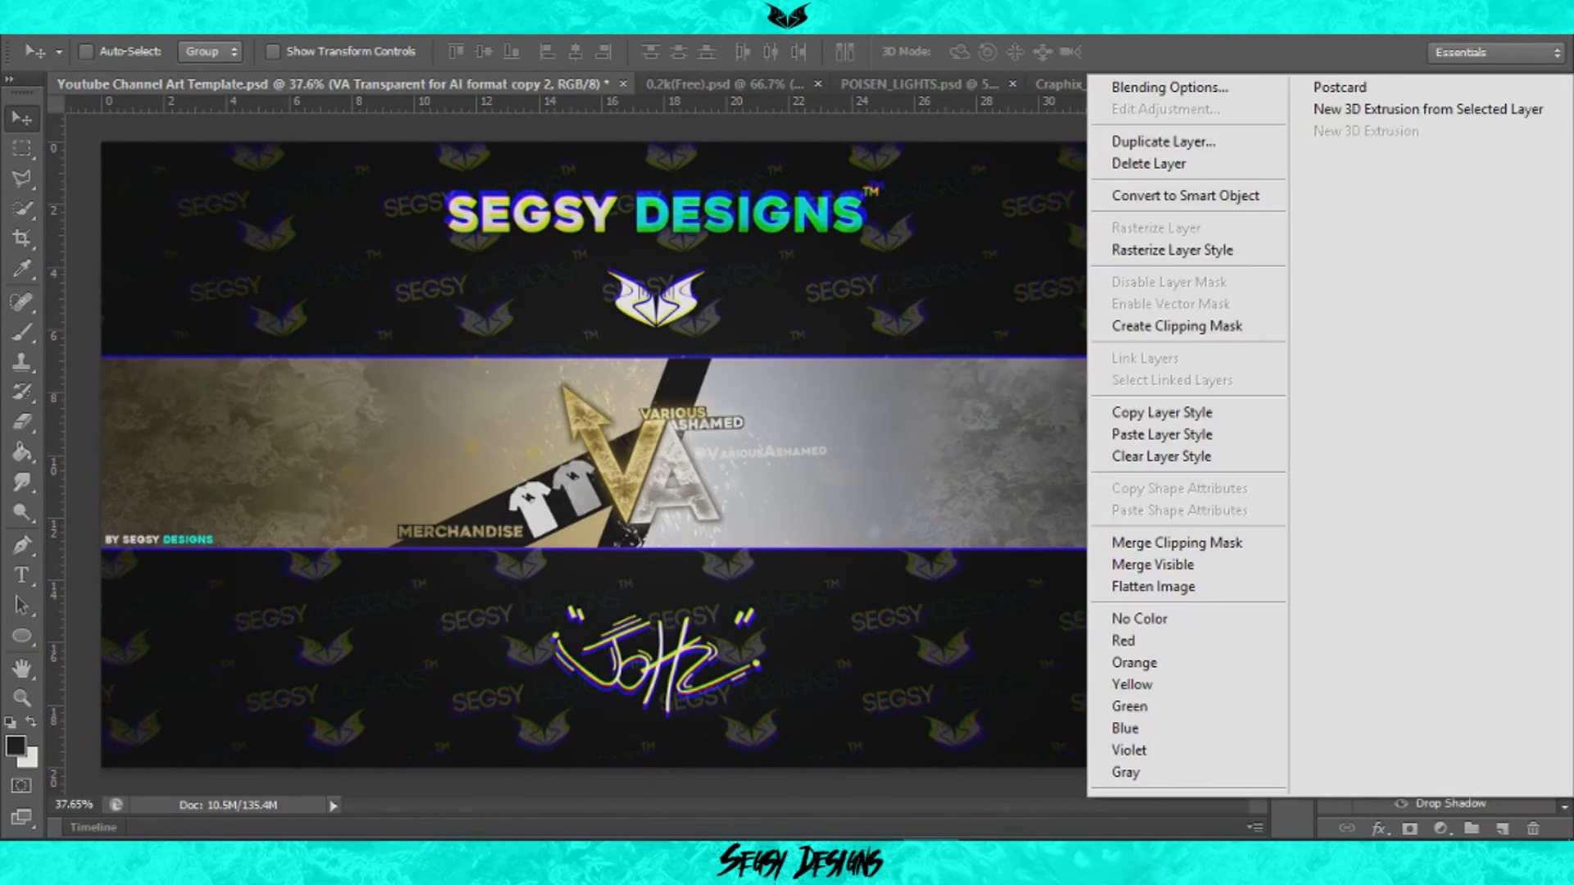
{"action": "key", "text": "Escape"}
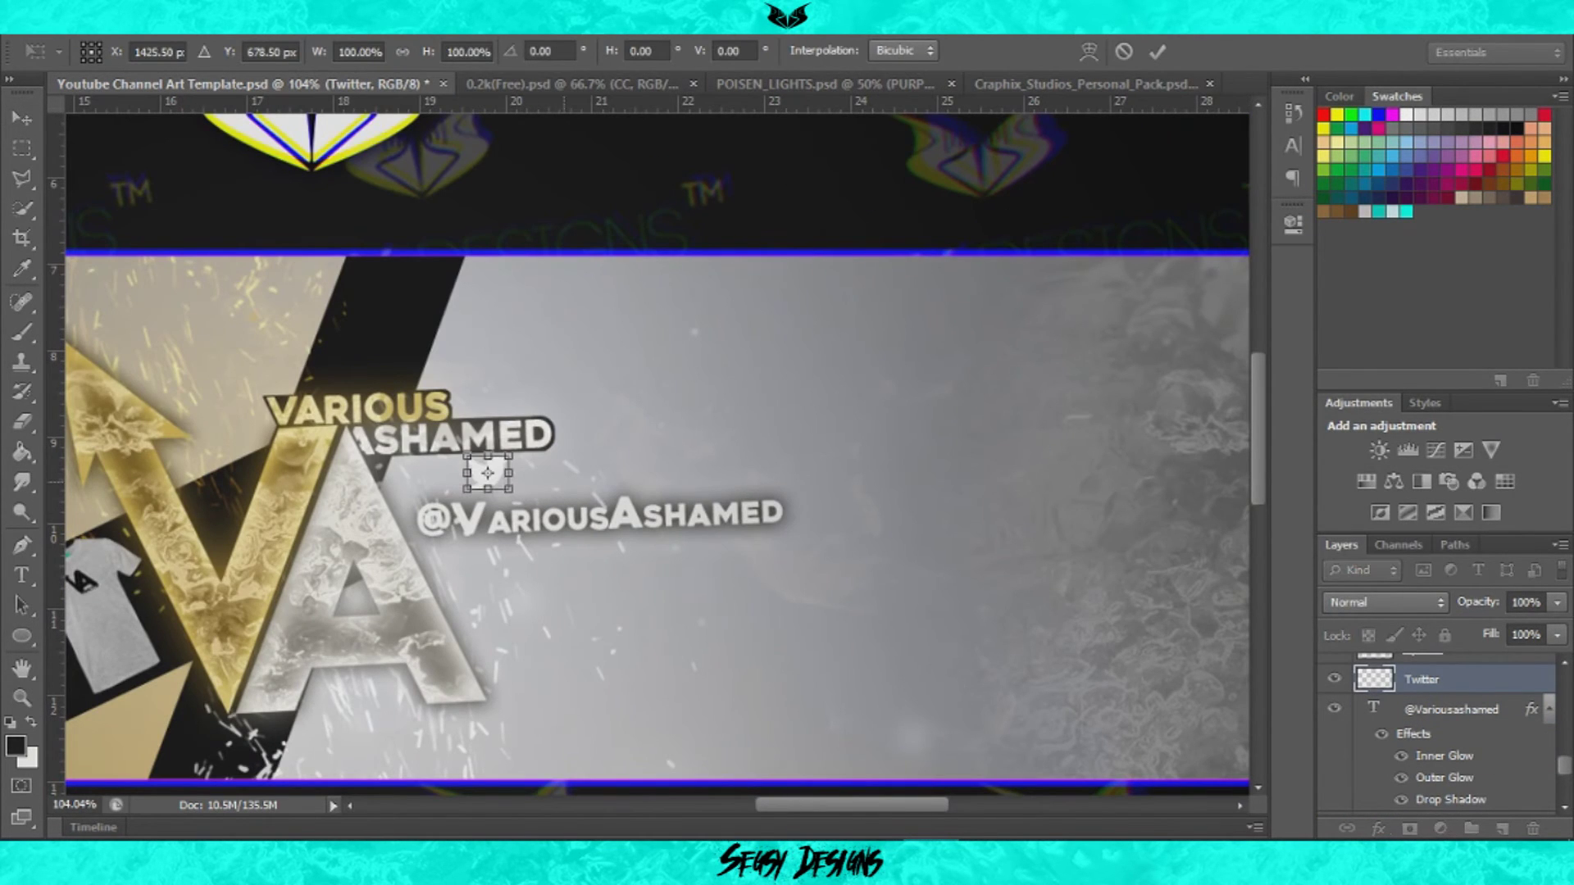
Step: Commit the Twitter bird and outline an angled bar behind the handle on a new layer
{"action": "key", "text": "Return"}
{"action": "right_click", "coordinate": [1422, 679]}
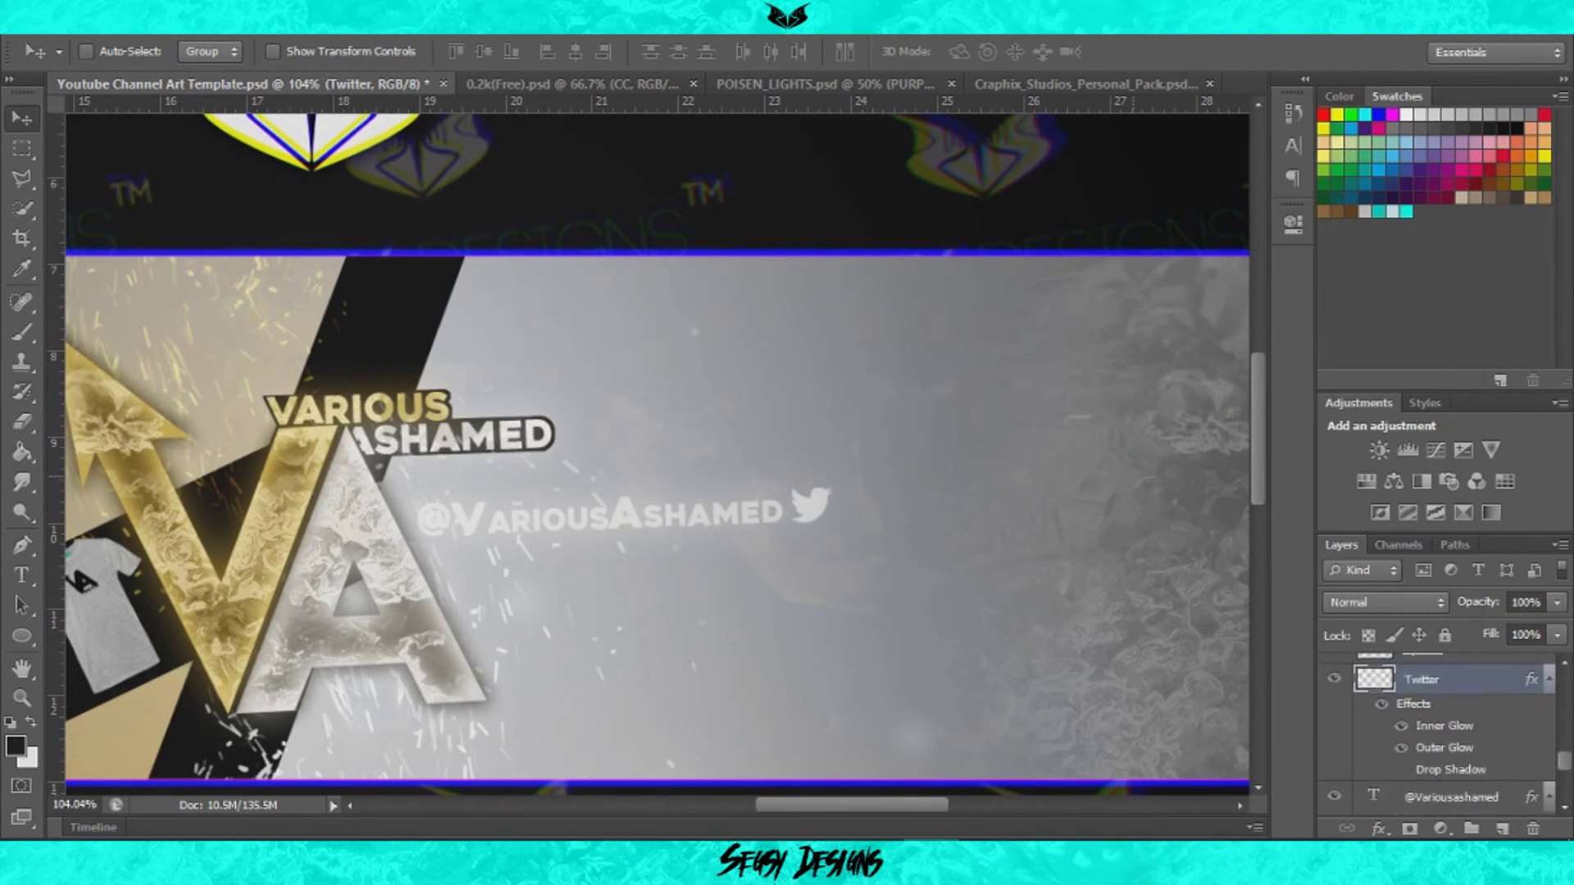
{"action": "left_click", "coordinate": [1066, 474]}
{"action": "key", "text": "m"}
{"action": "left_click", "coordinate": [22, 177]}
{"action": "left_click", "coordinate": [363, 498]}
{"action": "left_click", "coordinate": [853, 482]}
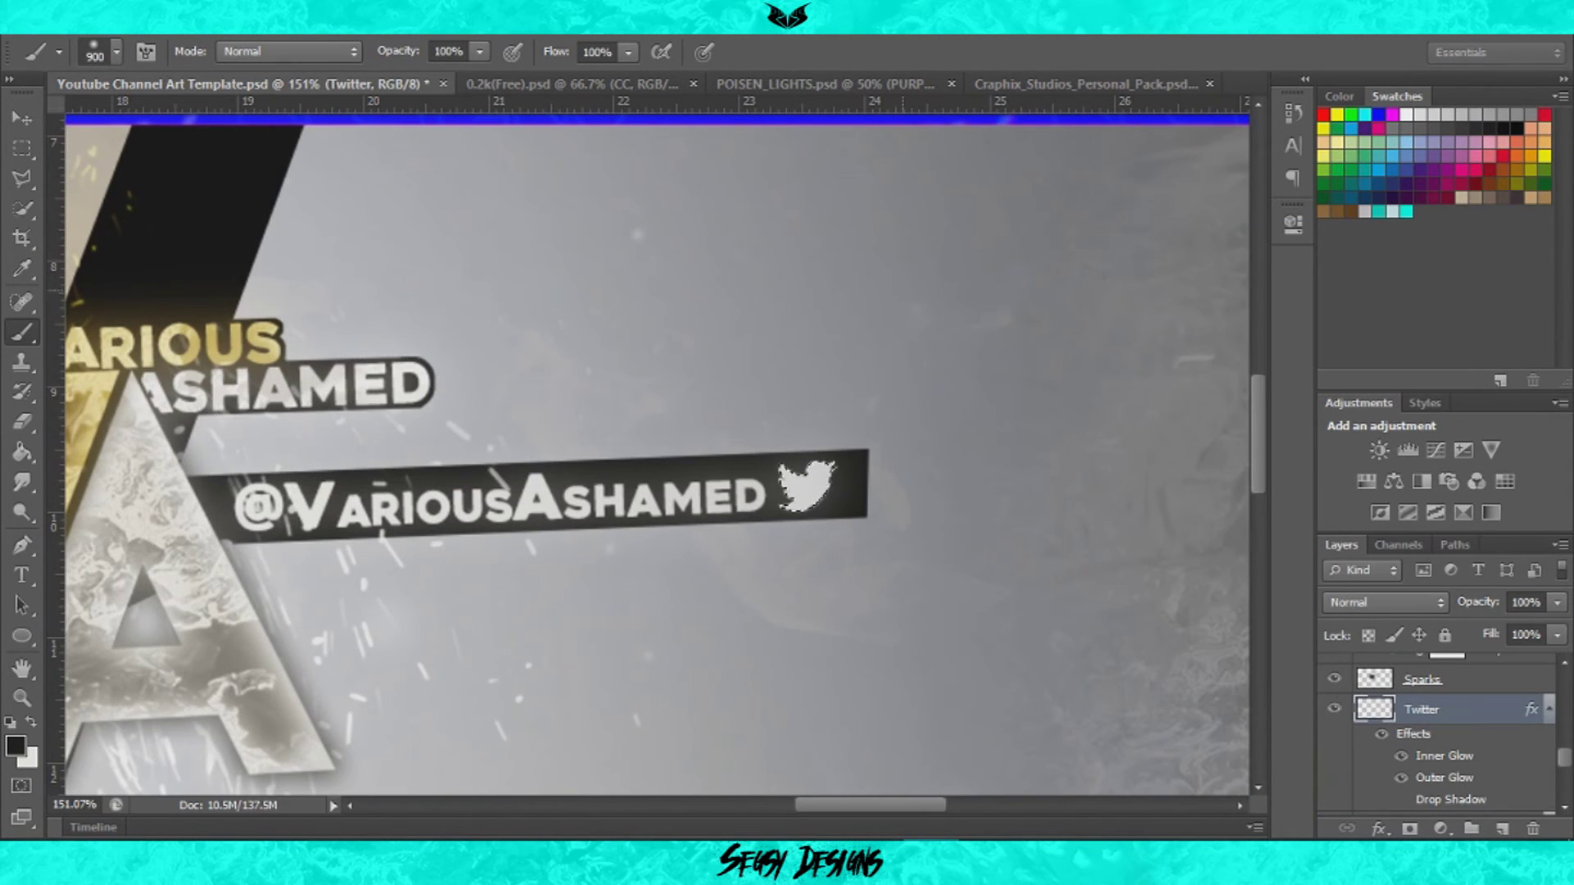
{"action": "key", "text": "e"}
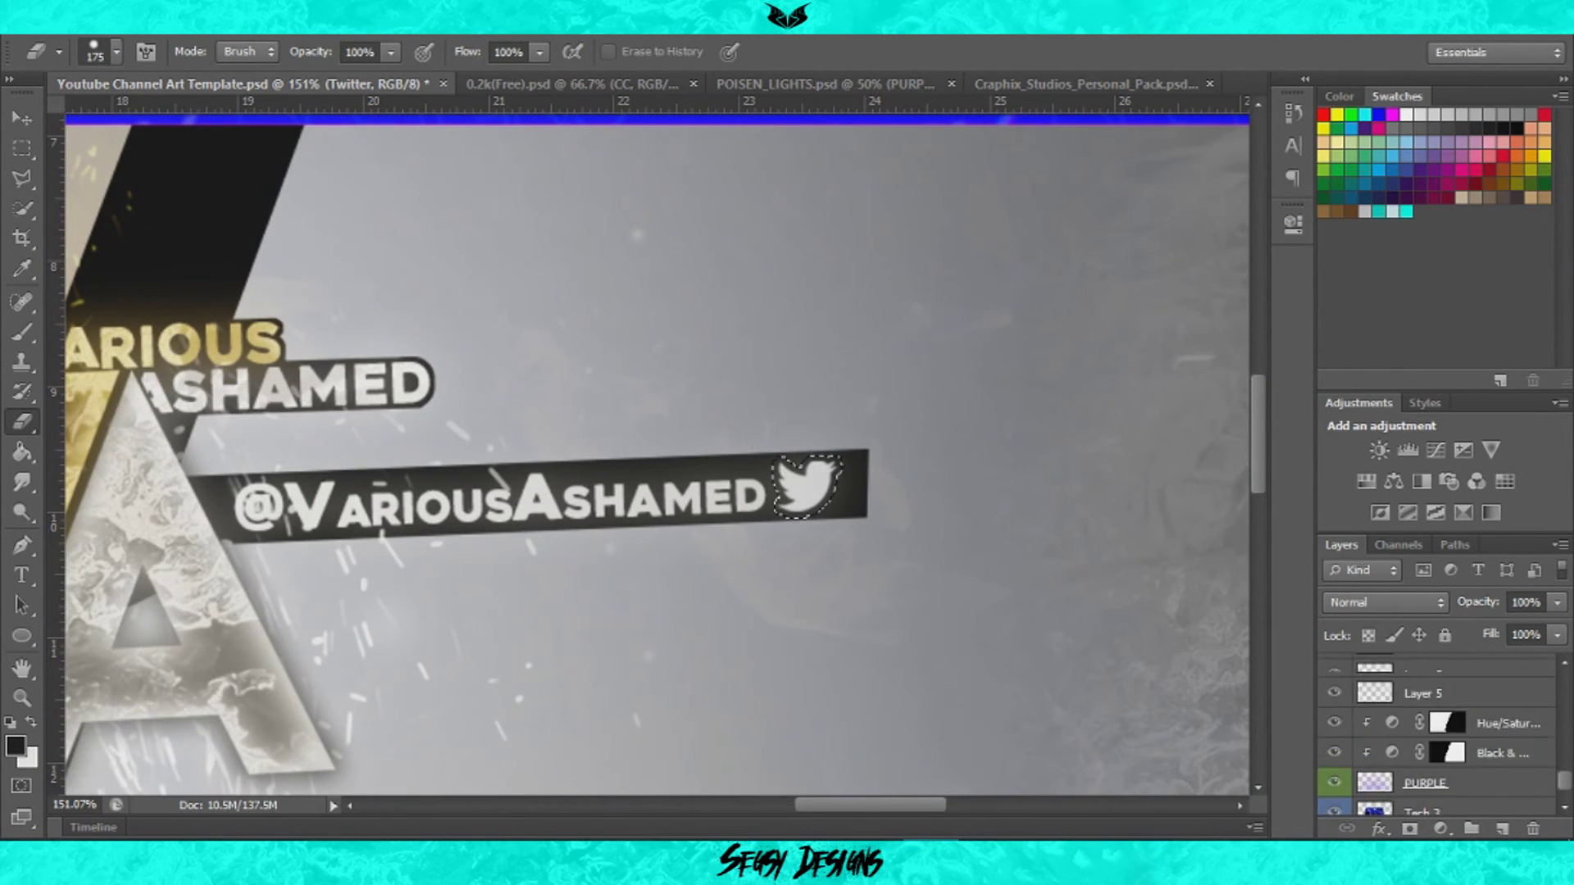
{"action": "scroll", "coordinate": [726, 123], "scroll_direction": "up", "scroll_amount": 1}
{"action": "key", "text": "ctrl+d"}
{"action": "key", "text": "l"}
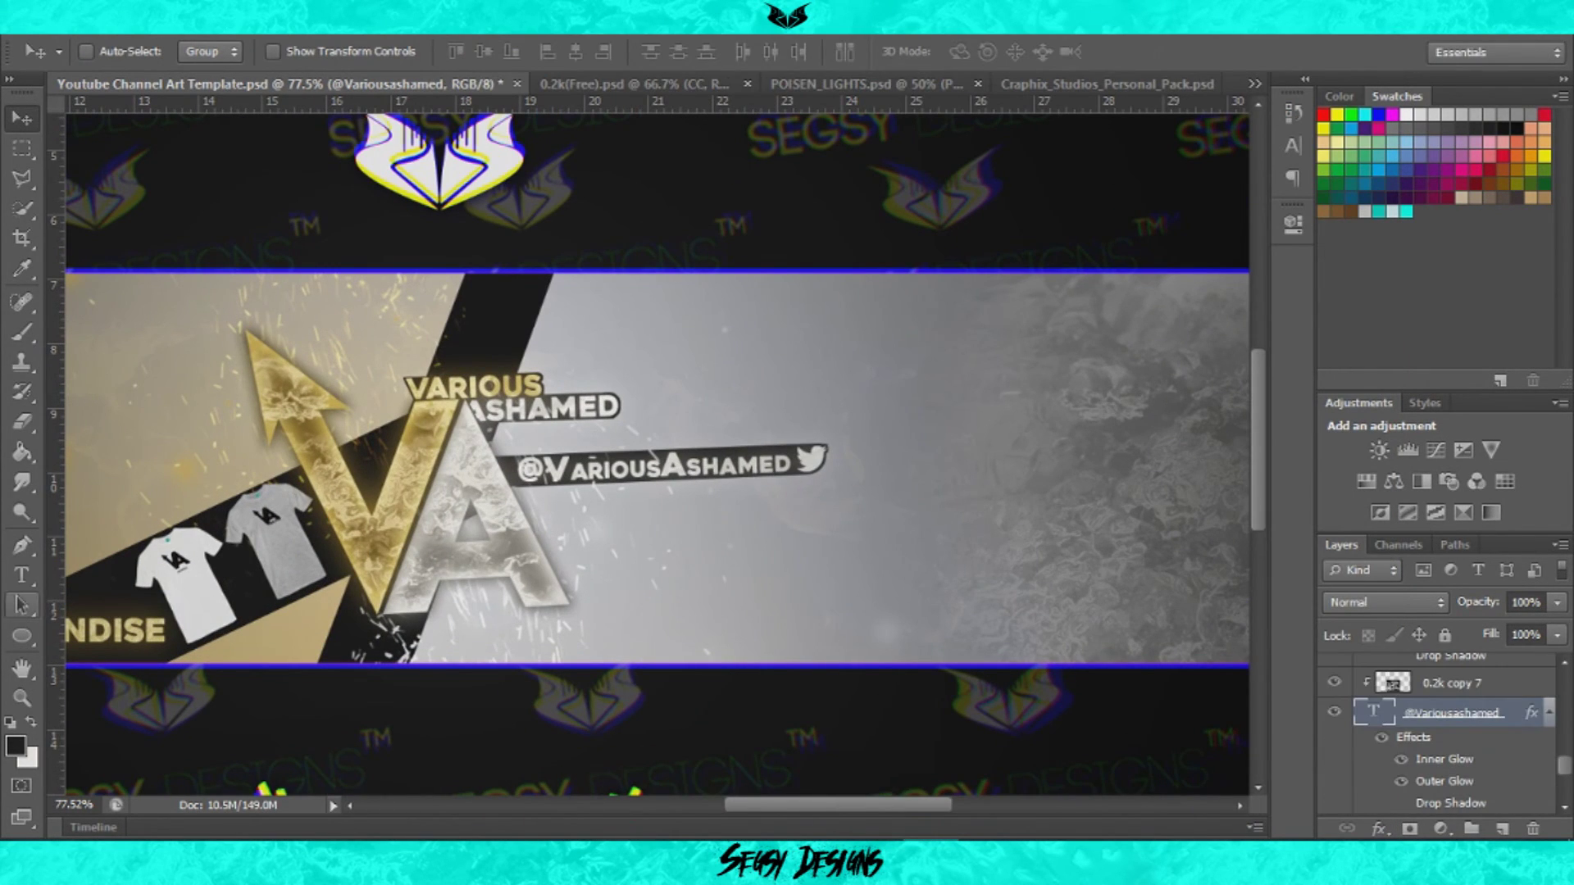
{"action": "double_click", "coordinate": [646, 463]}
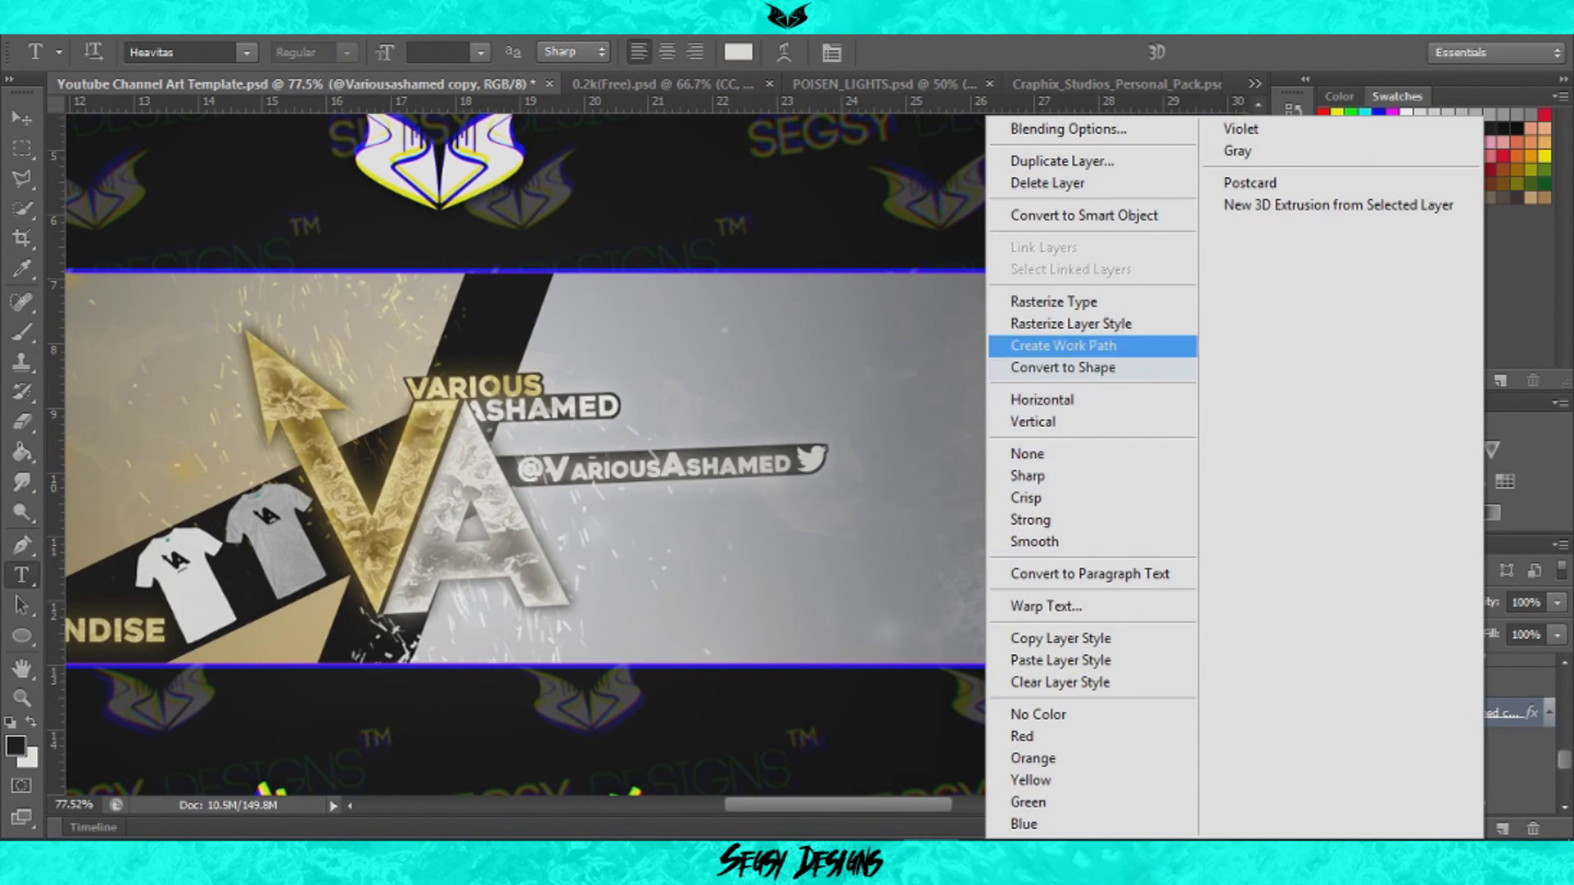
{"action": "key", "text": "v"}
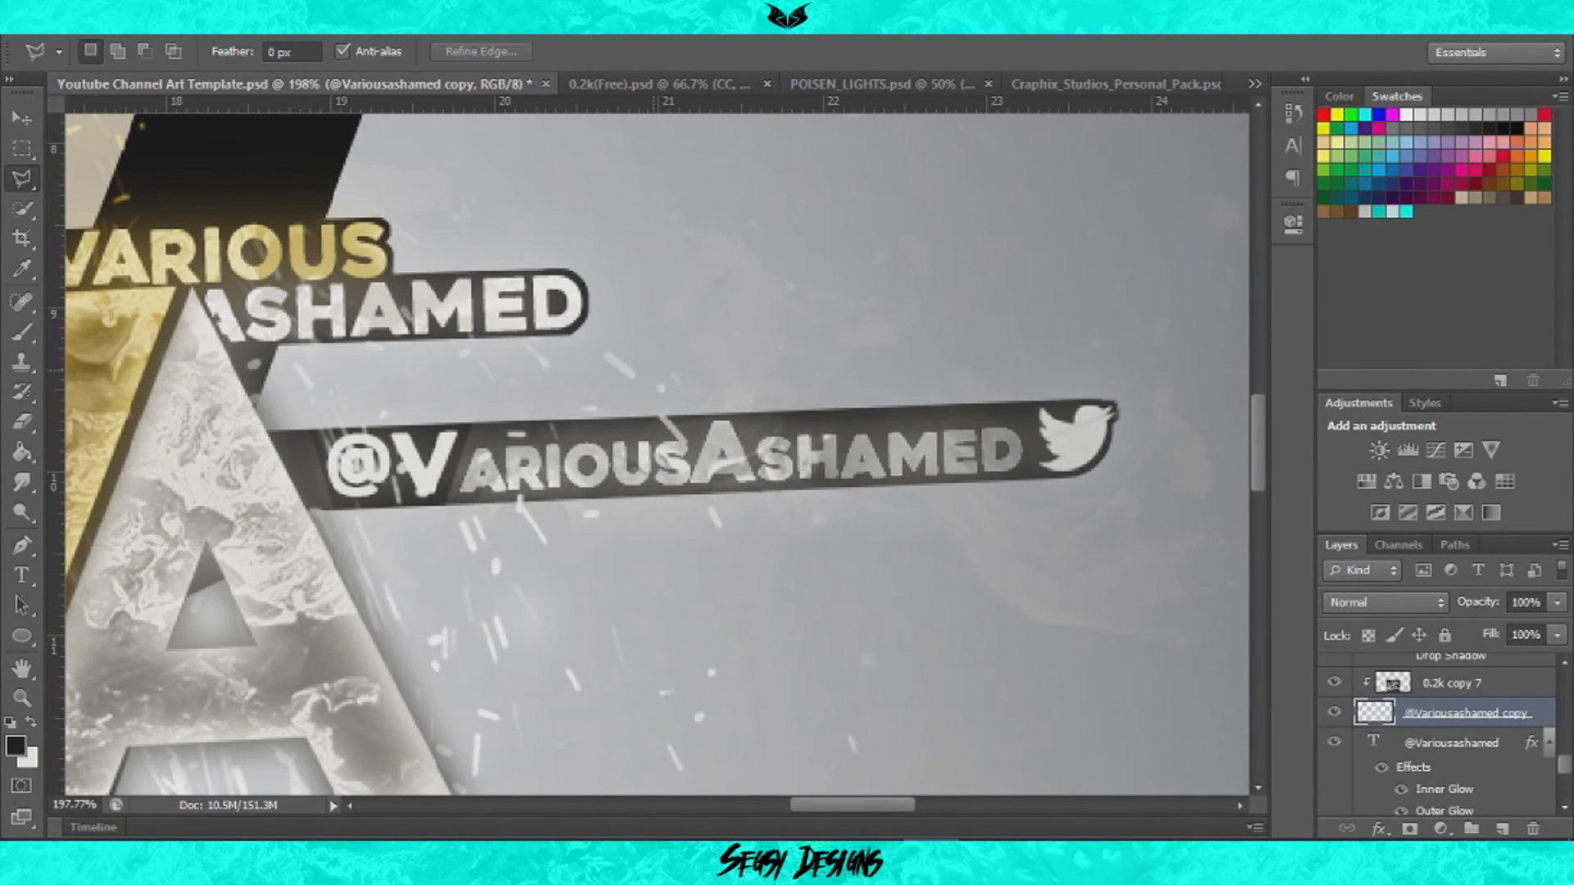
{"action": "left_click_drag", "start_coordinate": [468, 435], "coordinate": [779, 426]}
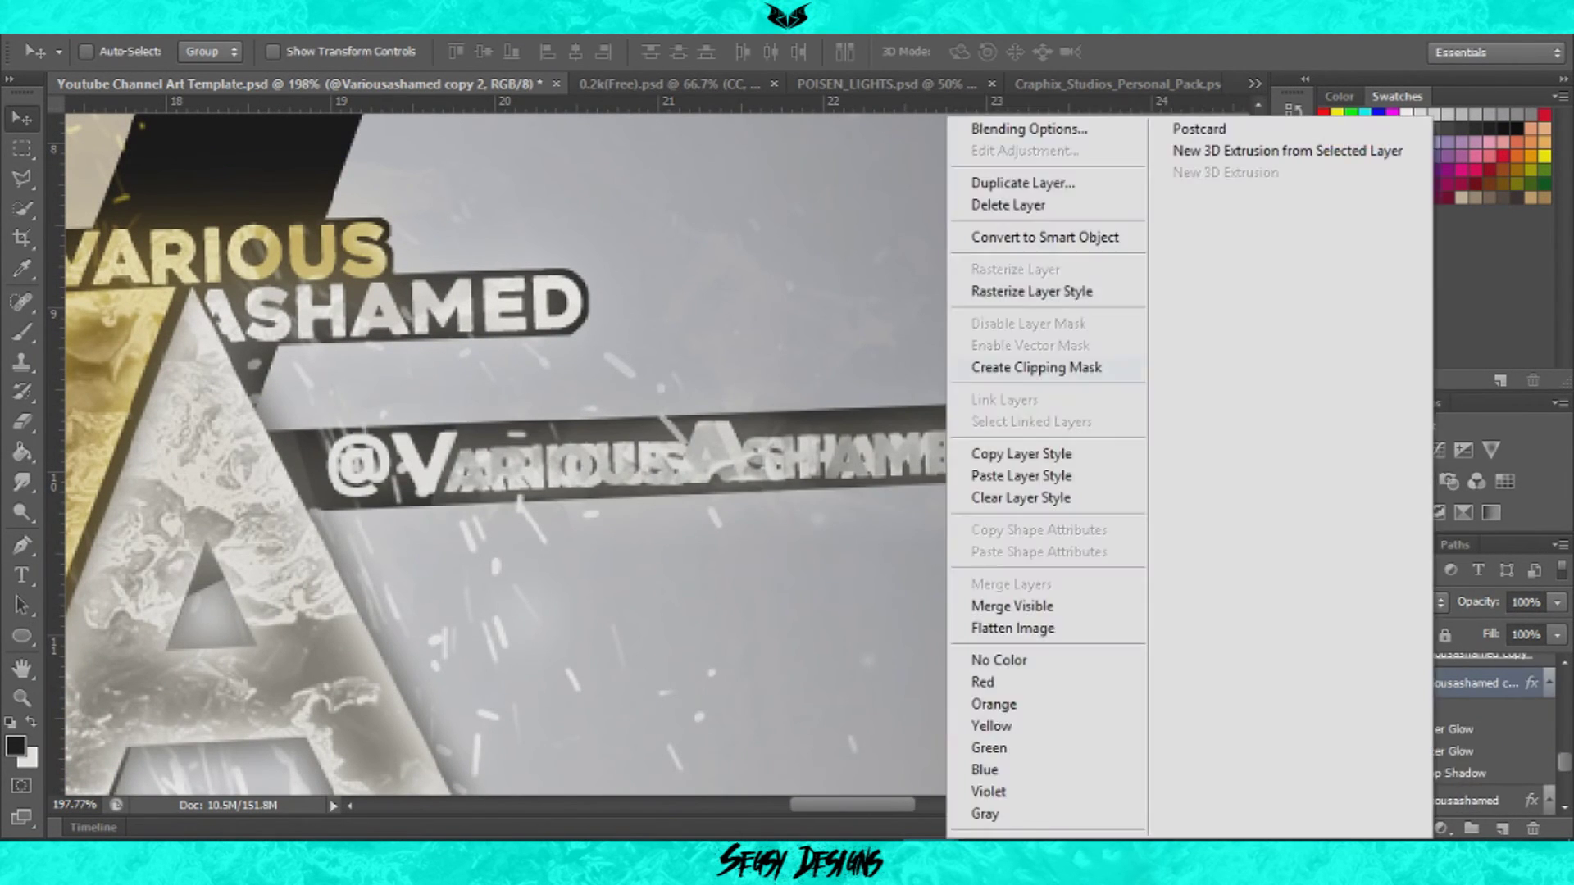
{"action": "key", "text": "ctrl+j"}
{"action": "key", "text": "ctrl+d"}
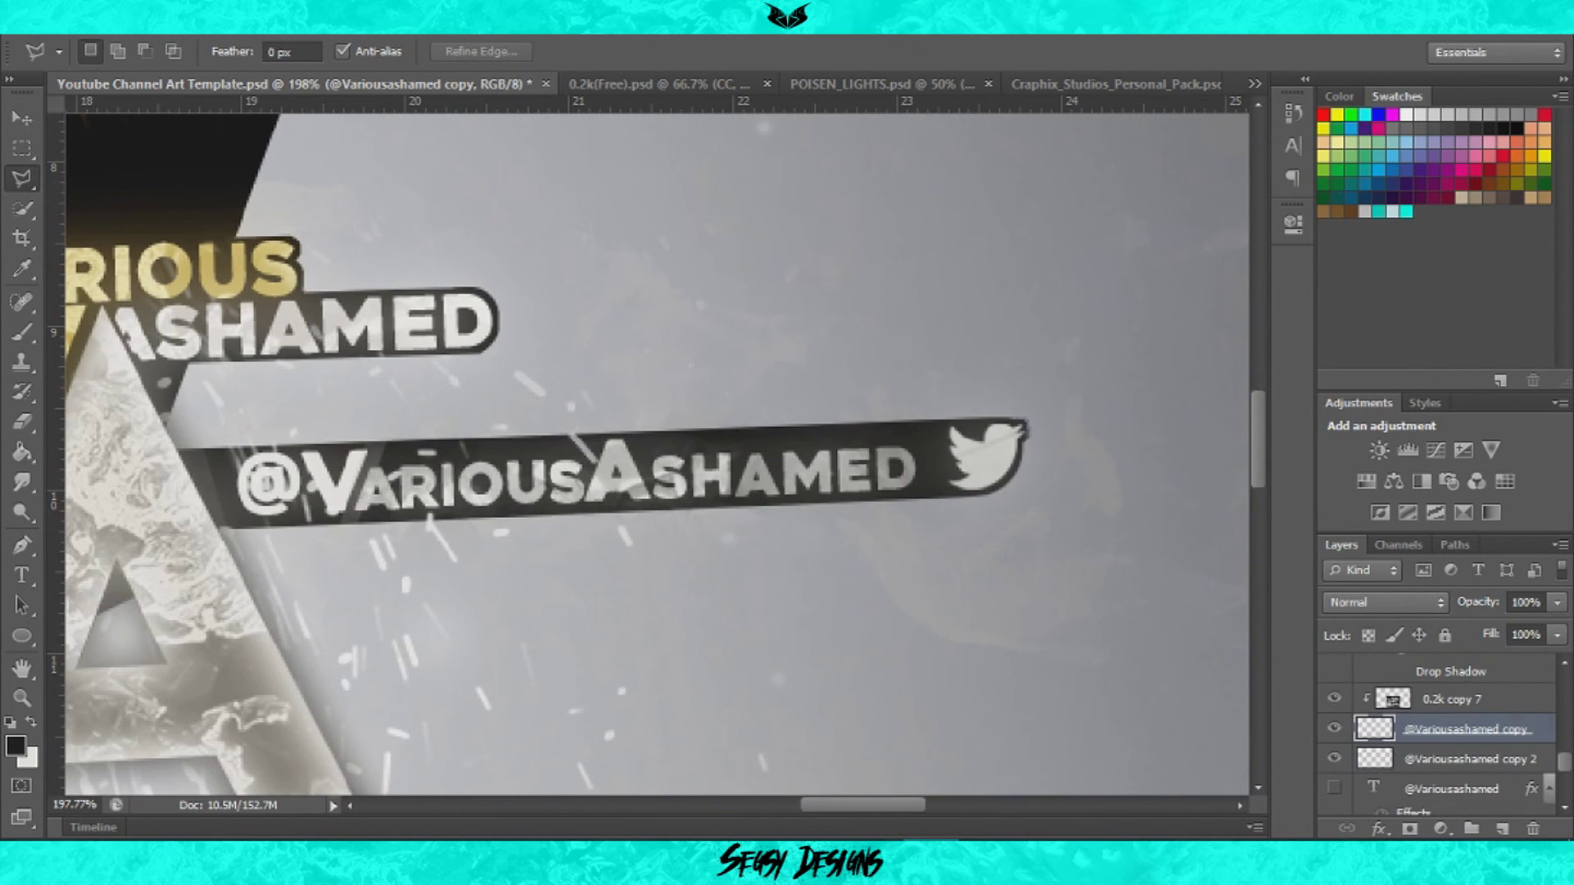
{"action": "key", "text": "e"}
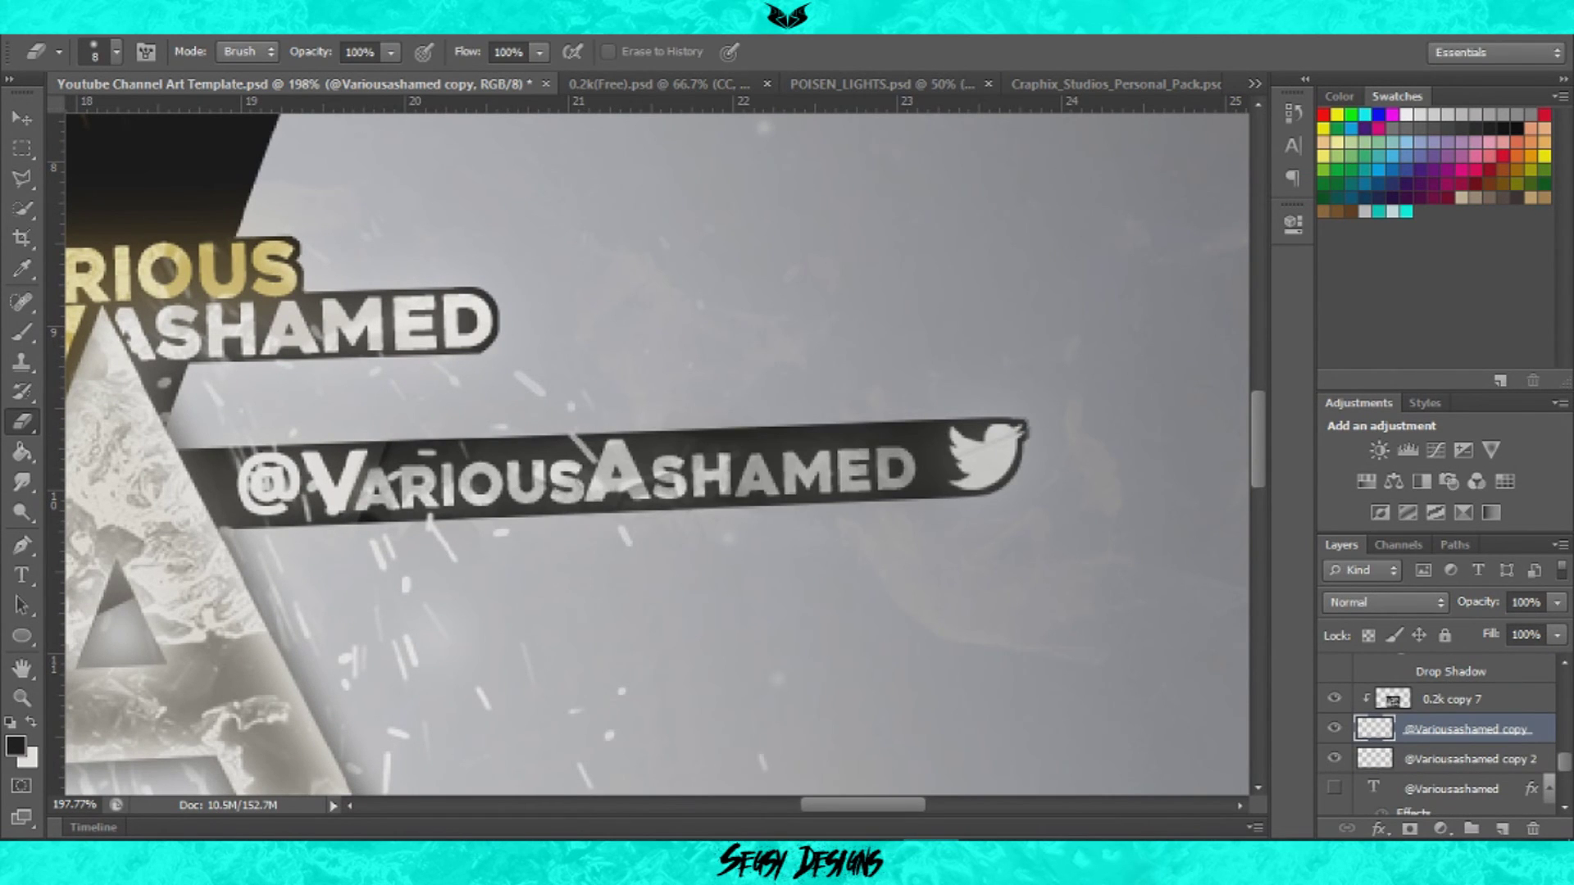
{"action": "left_click", "coordinate": [1245, 159]}
{"action": "left_click", "coordinate": [1198, 365]}
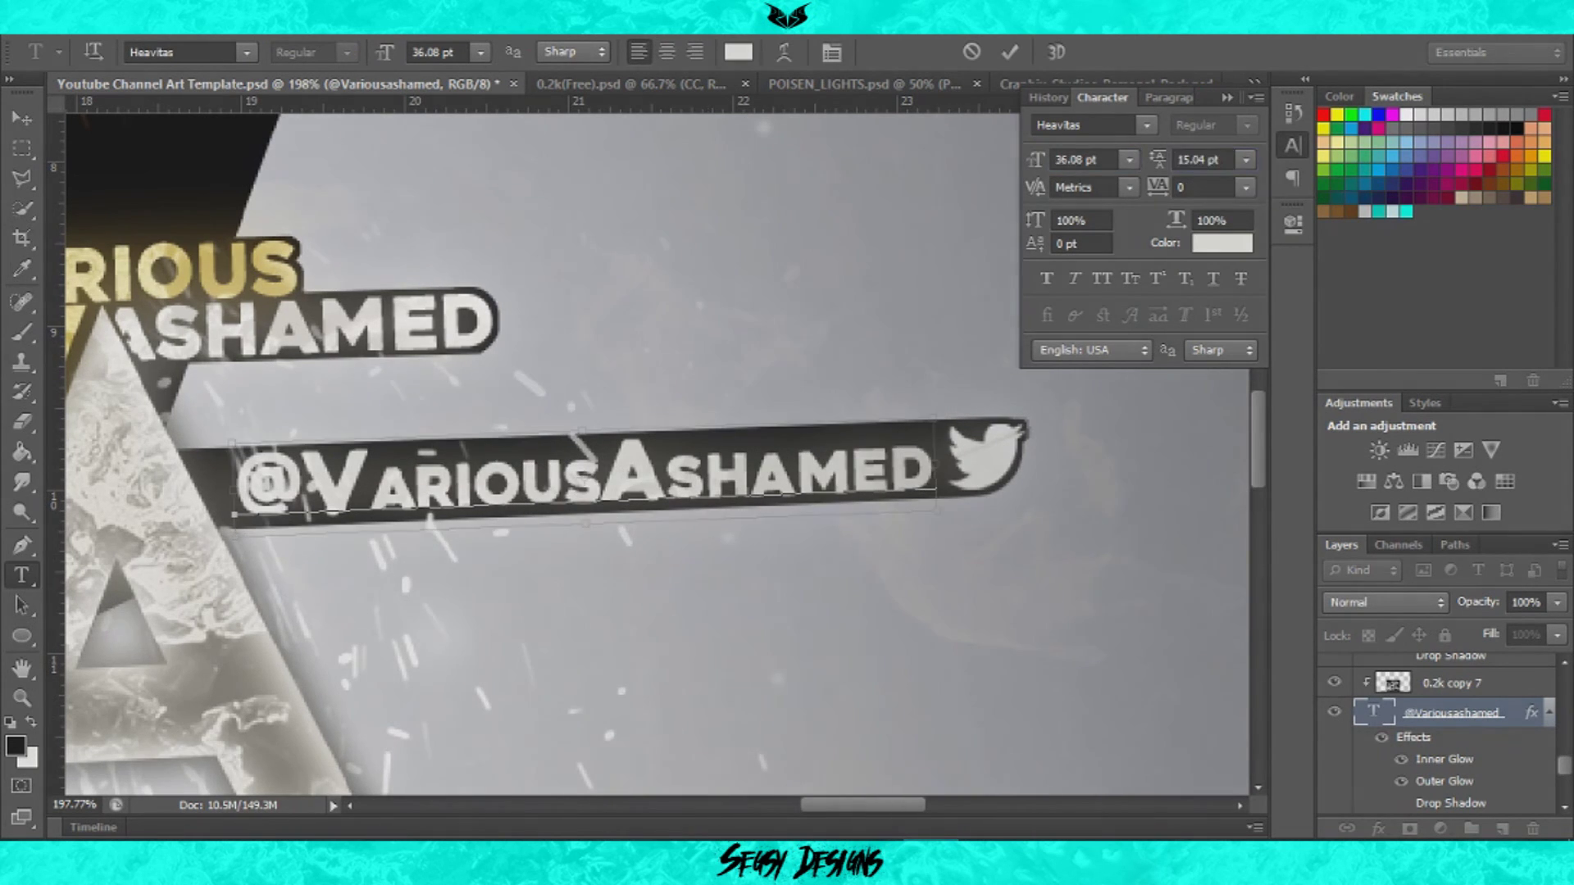
{"action": "key", "text": "ctrl+a"}
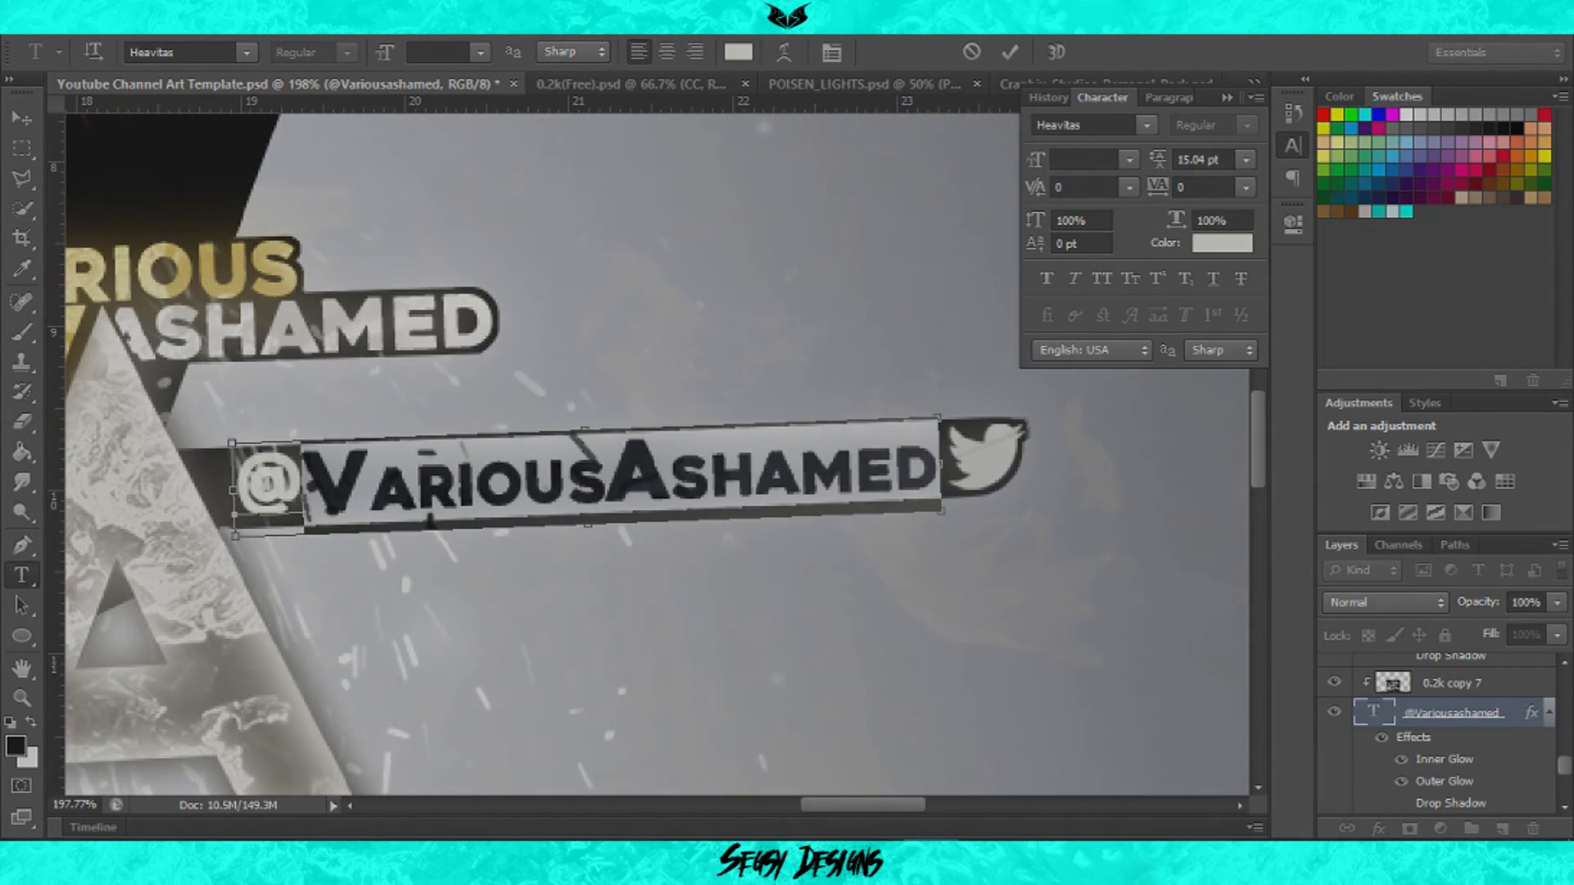
{"action": "key", "text": "Return"}
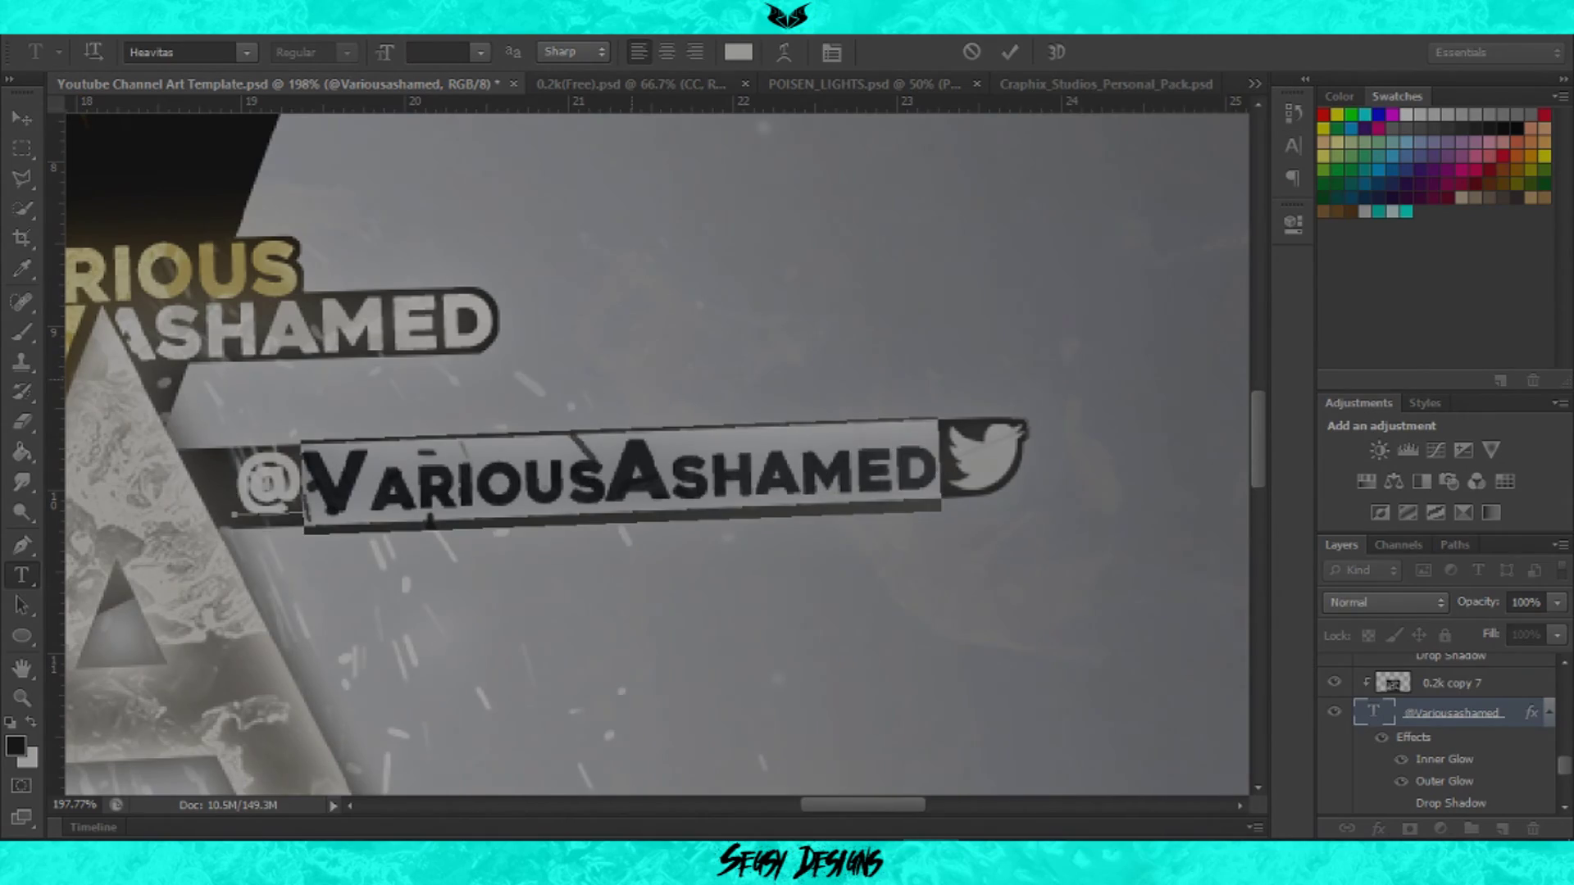
{"action": "key", "text": "ctrl+Return"}
{"action": "key", "text": "ctrl+j"}
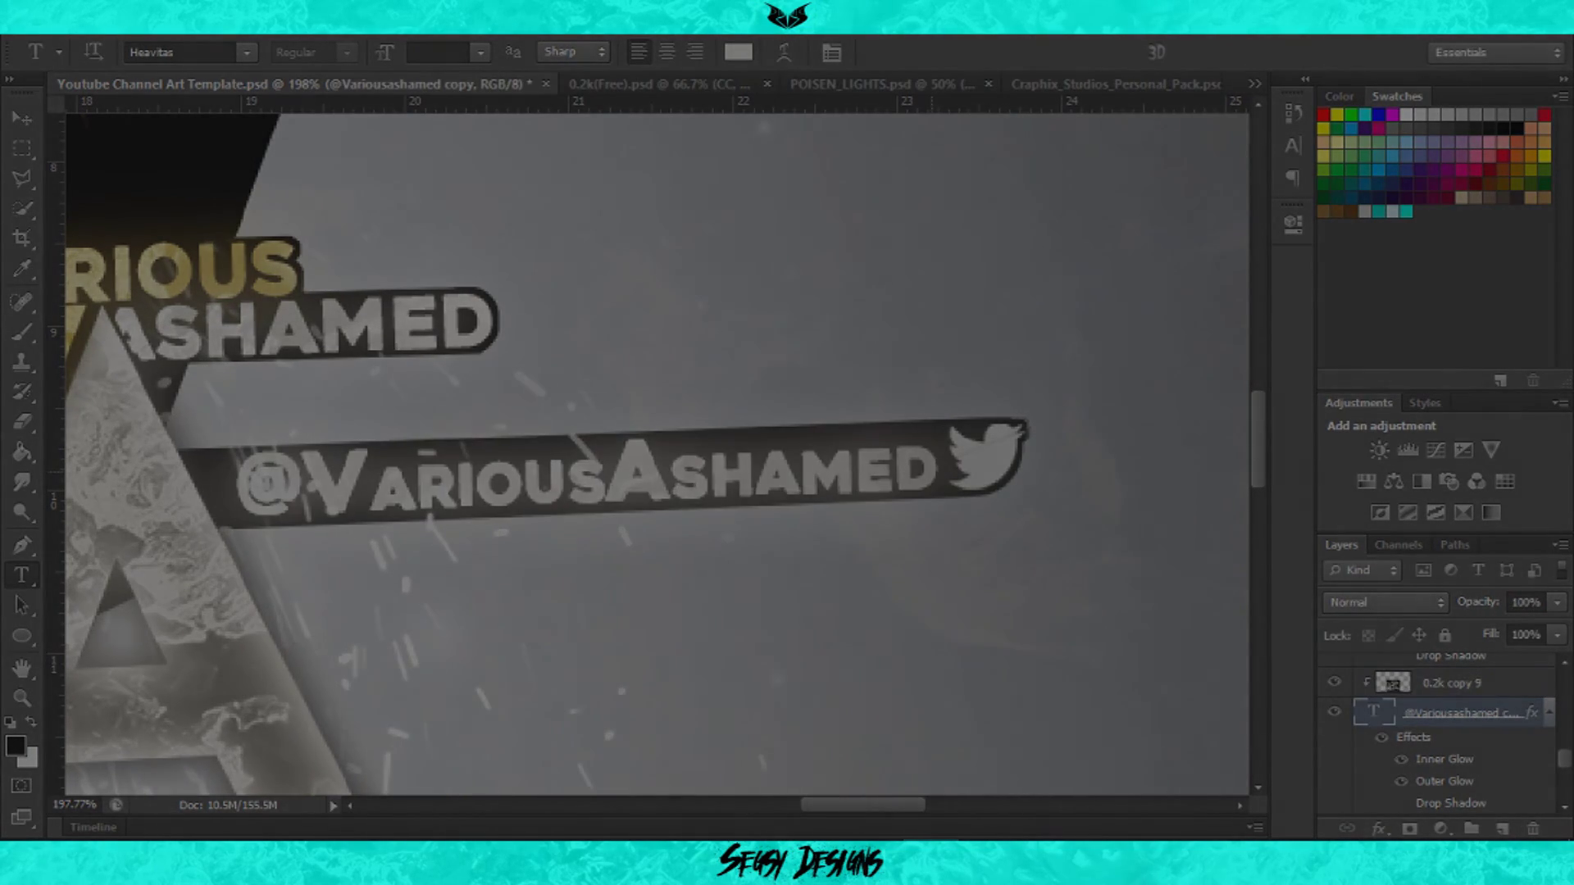